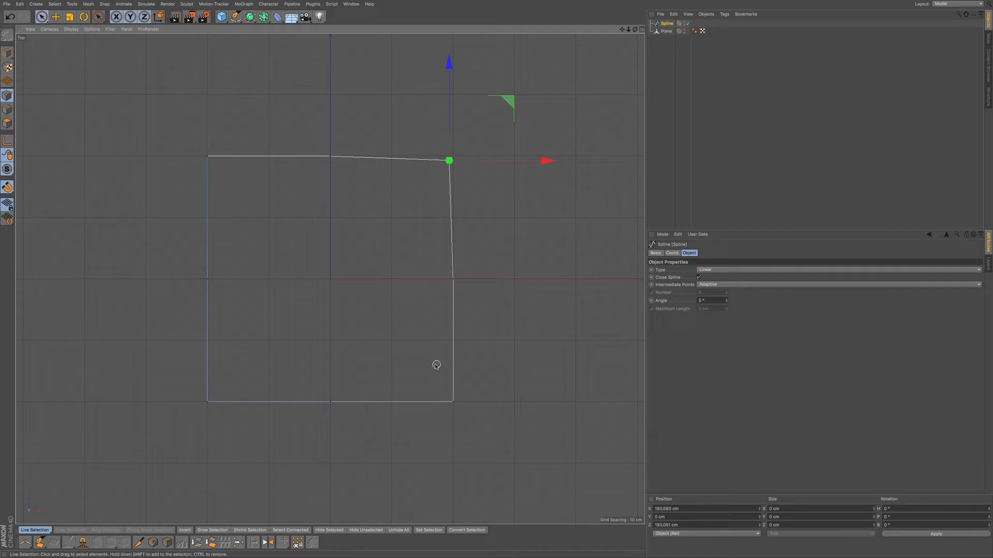
Step: Undo the corner point move on the square spline and set the spline's type to B-Spline
key("ctrl+z")
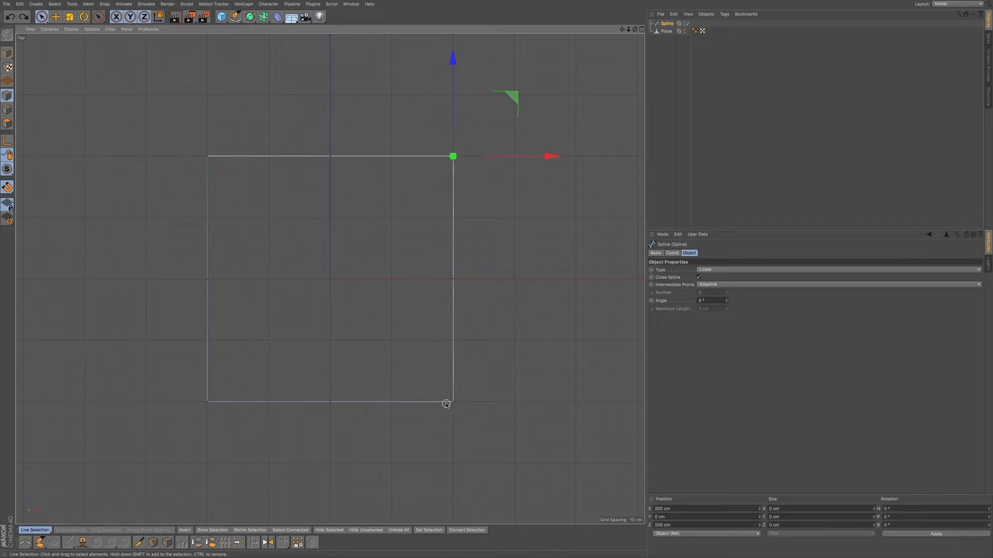
left_click(543, 316)
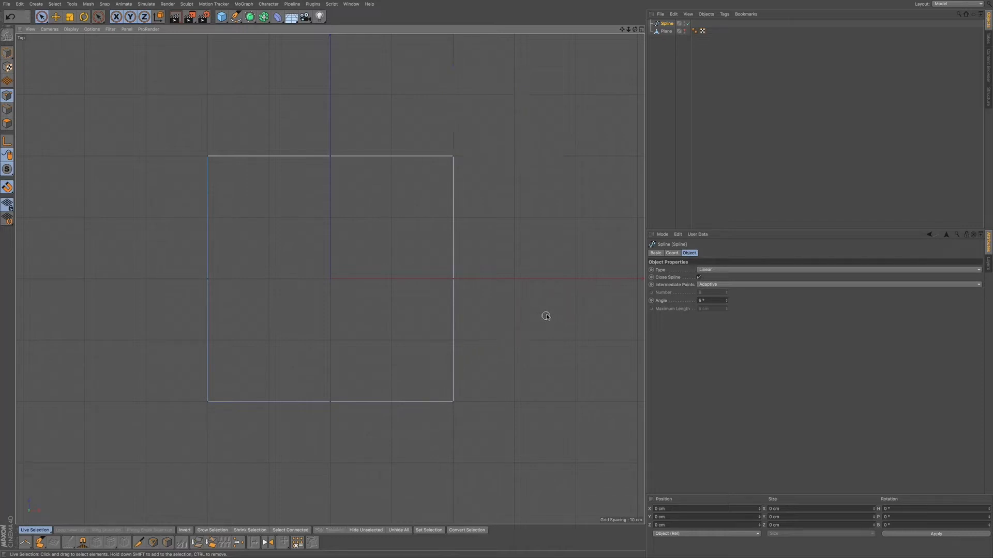
left_click(707, 270)
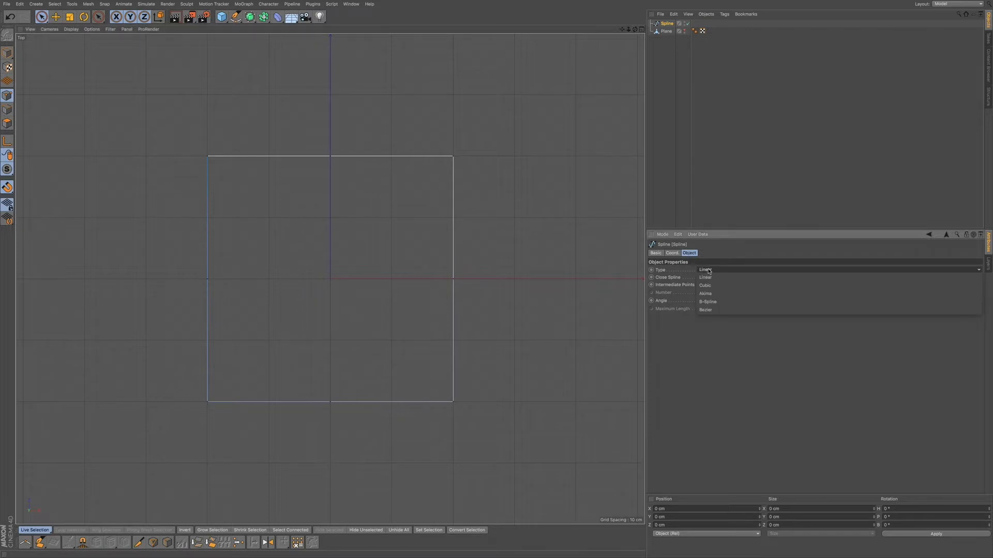
left_click(710, 294)
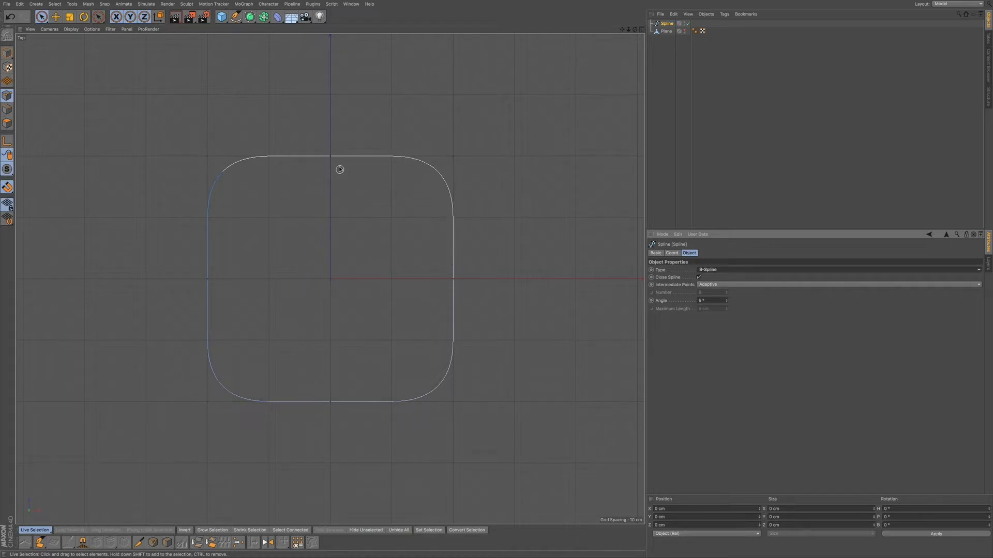
Step: Pick the spline's edge and corner control points, try moving the upper-right corner point outward, and undo that move
left_click(332, 156)
left_click(452, 278)
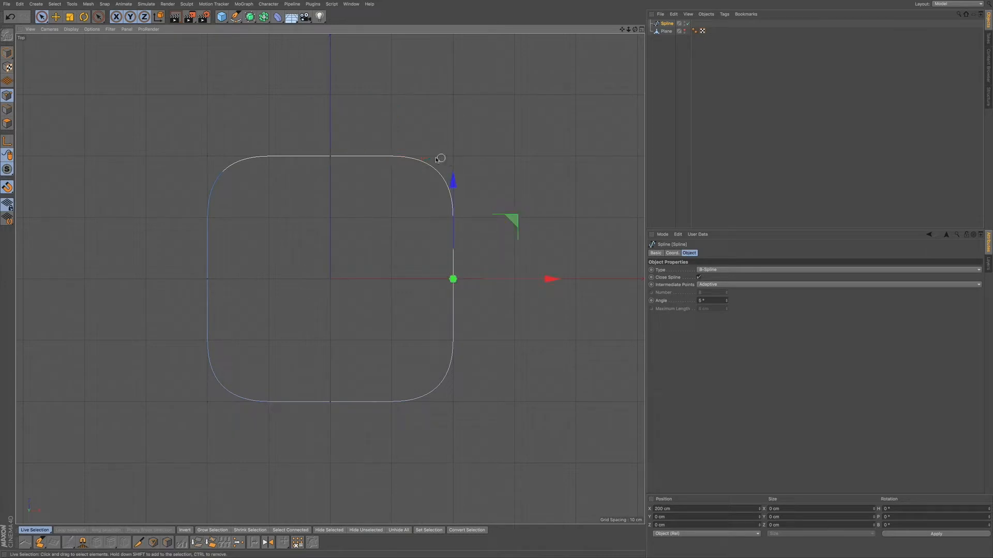
left_click(452, 156)
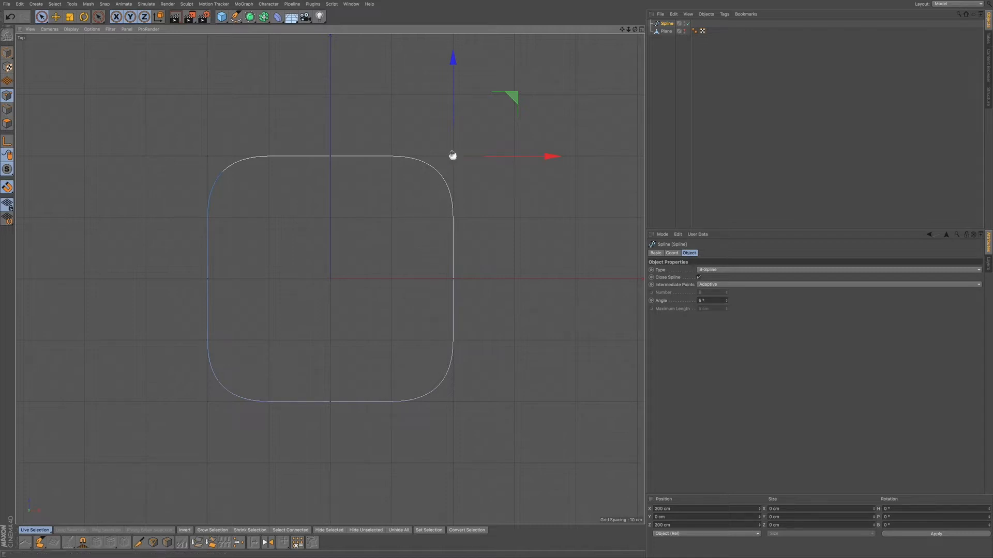
left_click(461, 173)
left_click(452, 156)
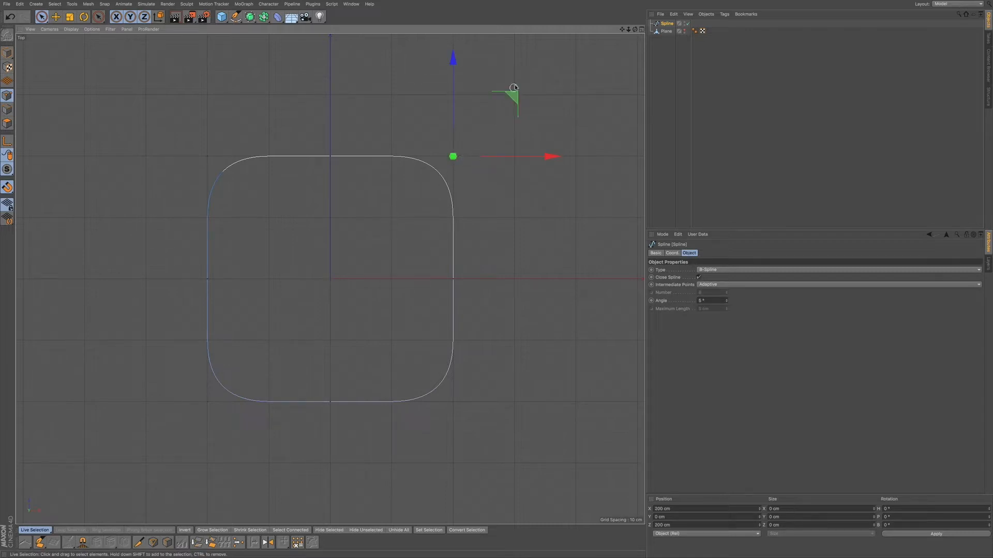
mouse_move(516, 98)
left_mouse_down()
mouse_move(506, 80)
mouse_move(507, 108)
mouse_move(541, 90)
mouse_move(514, 81)
mouse_move(534, 102)
mouse_move(539, 86)
mouse_move(527, 88)
left_mouse_up()
key("ctrl+z")
Step: Make the plane visible and place it under a Subdivision Surface with Subdivision Editor set to 1
left_click(675, 32)
left_click(684, 29)
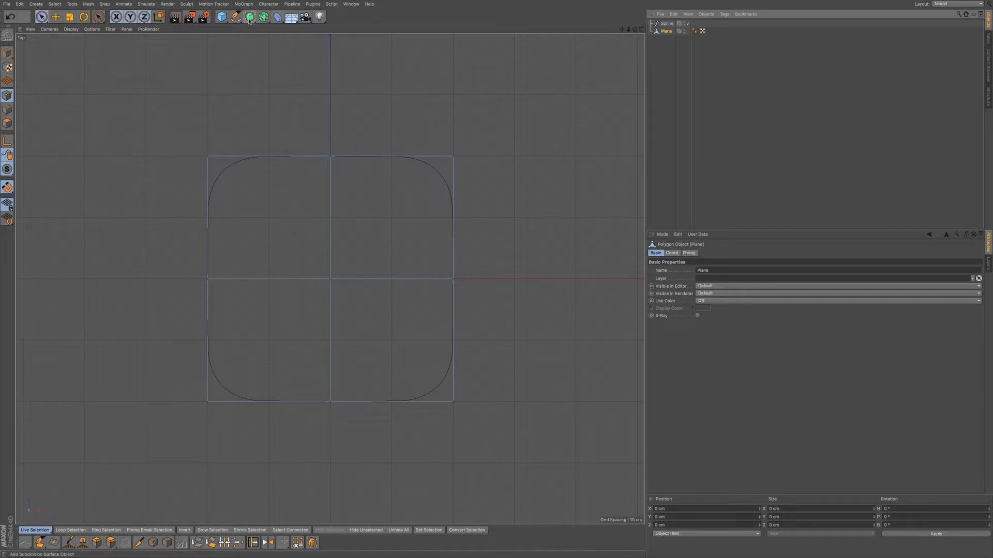
left_click_drag(250, 17, 288, 26)
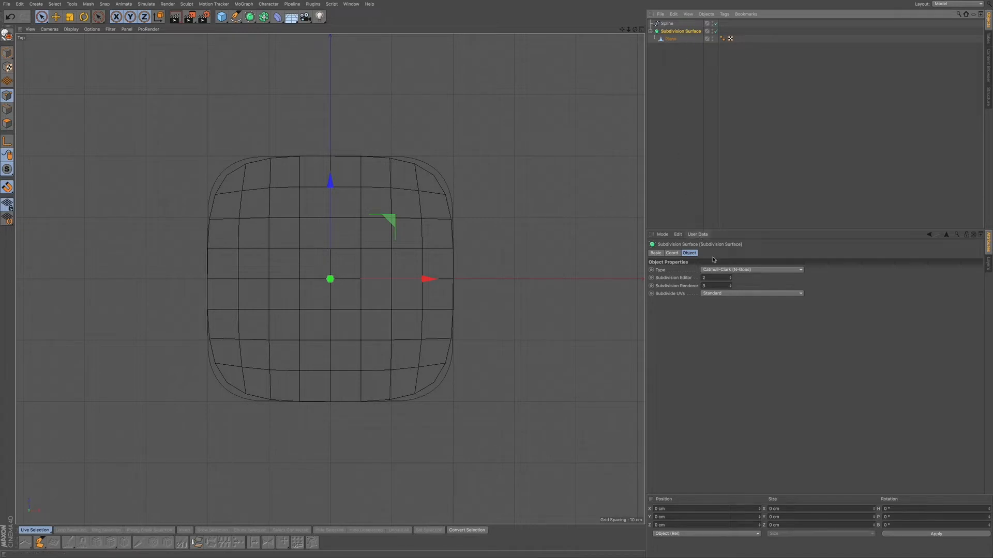
left_click(731, 280)
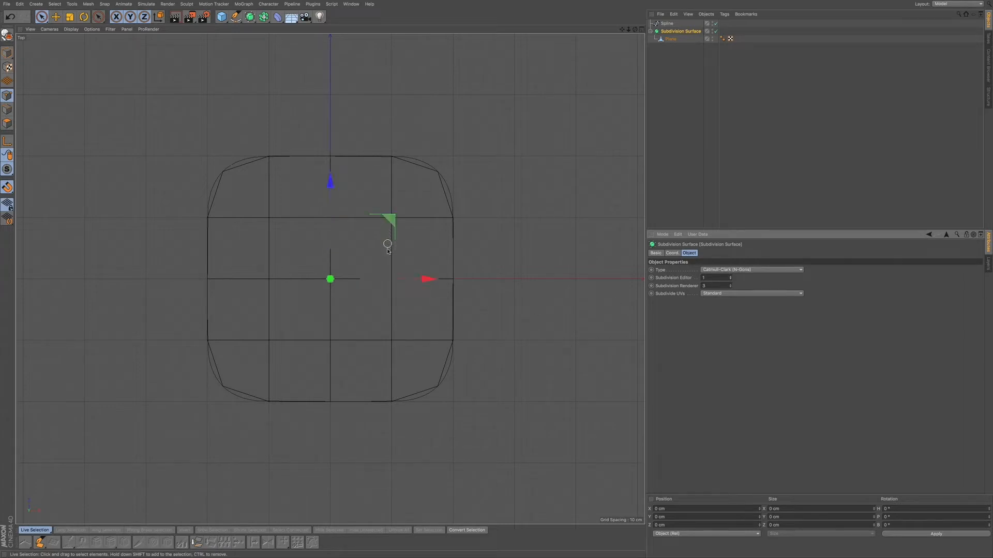
Step: Compare the plane's shape with the Subdivision Surface disabled and enabled again
left_click(716, 31)
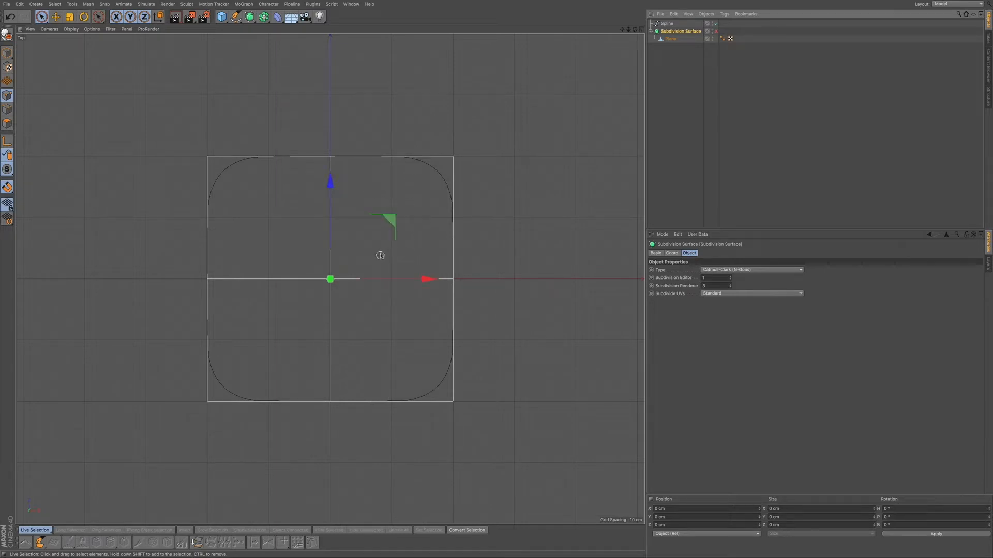
left_click(716, 31)
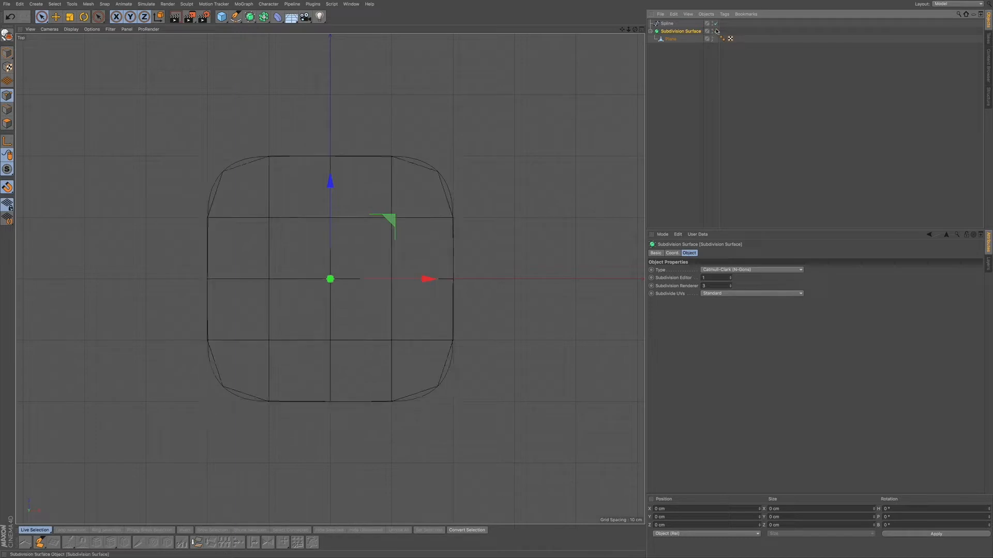
Step: Select the plane's upper-right corner point and disable snapping
left_click(672, 40)
left_click(682, 32)
left_click(668, 40)
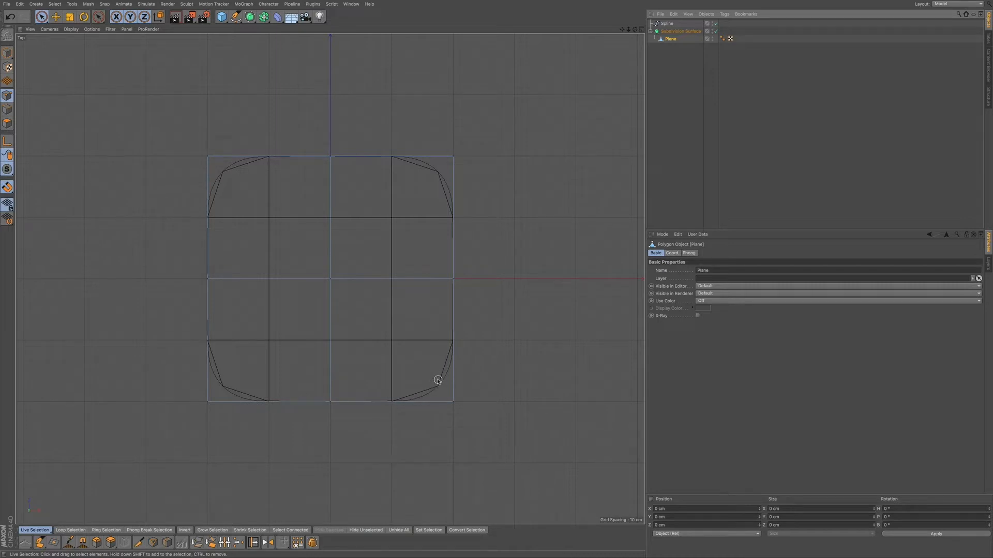
left_click(453, 156)
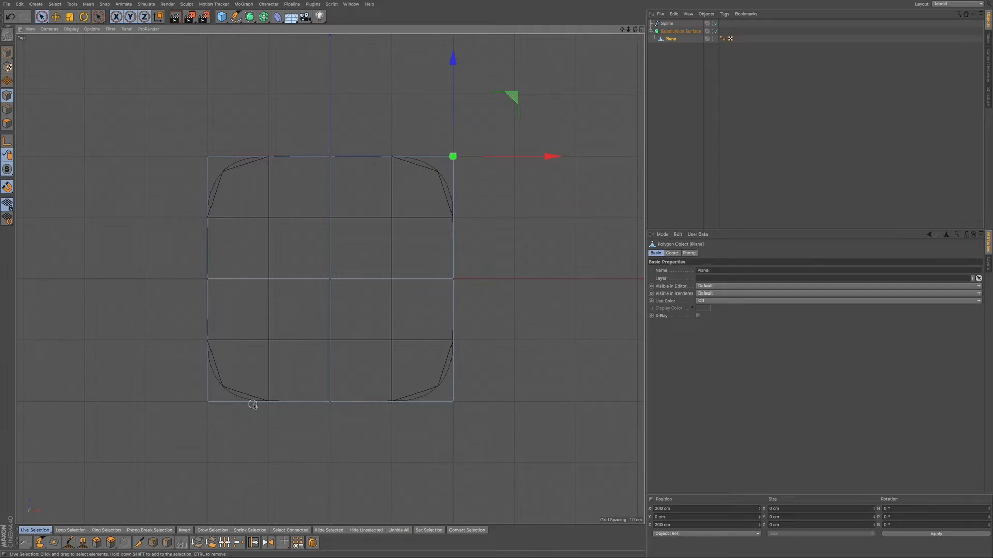
mouse_move(512, 97)
left_mouse_down()
mouse_move(502, 113)
mouse_move(505, 86)
mouse_move(527, 64)
mouse_move(511, 107)
mouse_move(504, 94)
mouse_move(517, 94)
left_mouse_up()
left_click(7, 187)
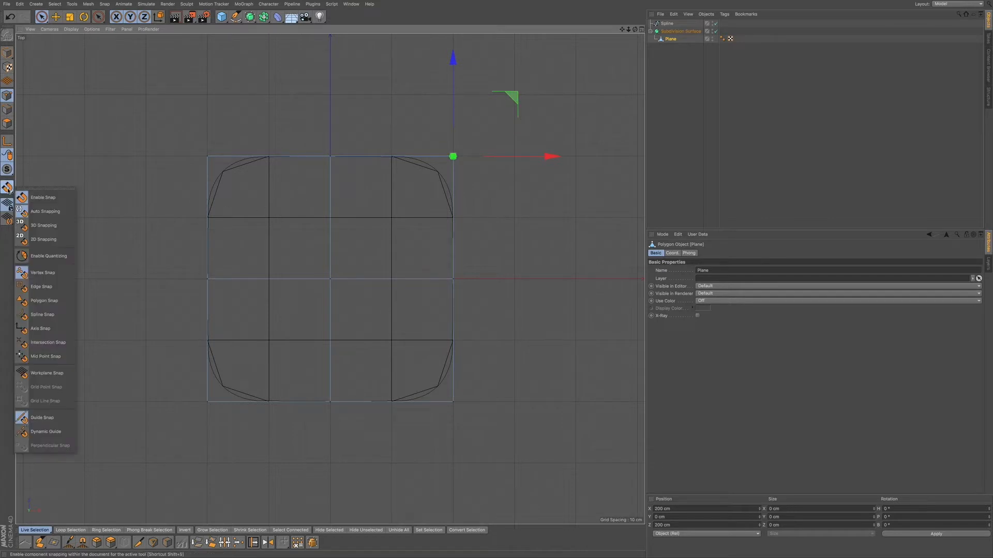
left_click(27, 198)
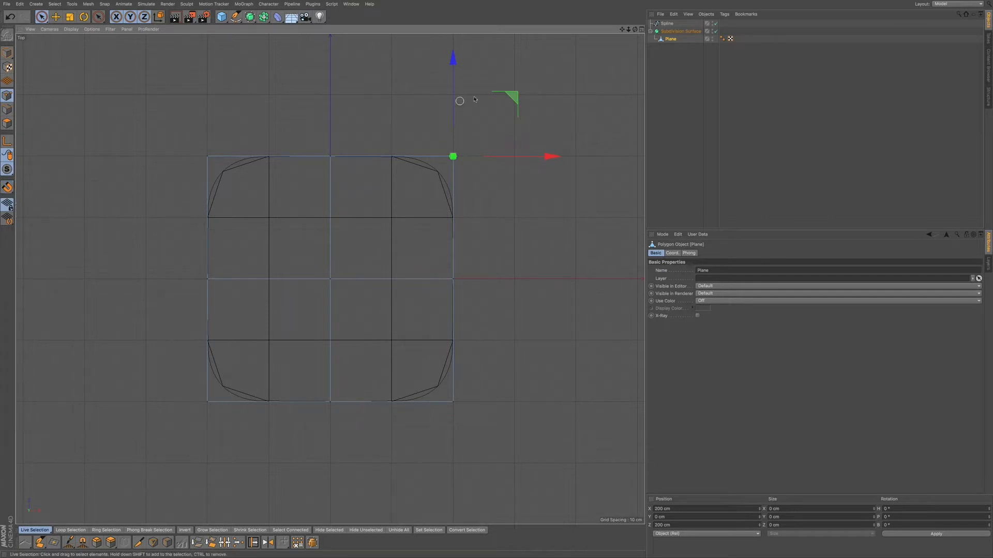
Step: Try moving the plane's upper-right corner point inward, undo it, and select the upper-left corner point
left_click_drag(512, 100, 491, 118)
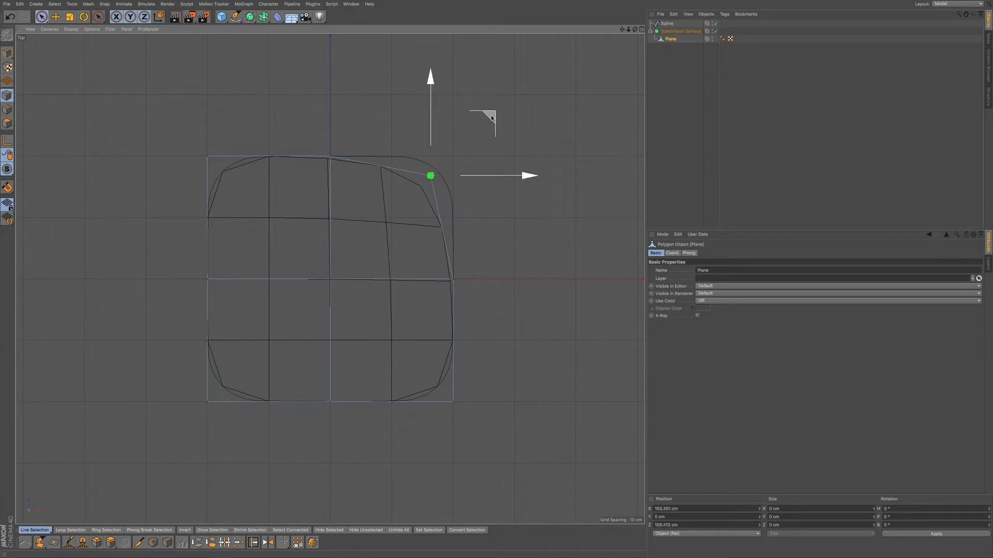
mouse_move(490, 117)
left_mouse_down()
mouse_move(513, 89)
mouse_move(479, 130)
left_mouse_up()
key("ctrl+z")
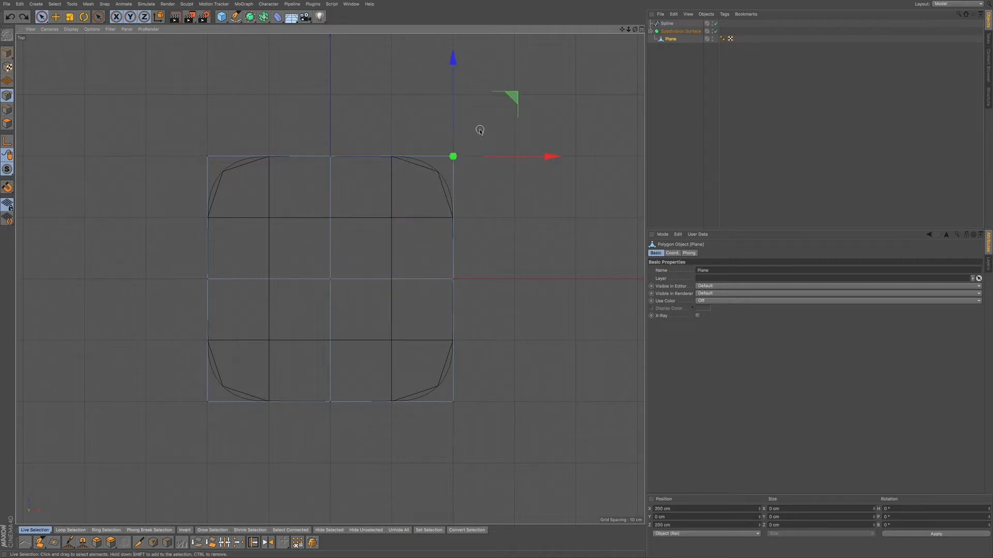
left_click(207, 155)
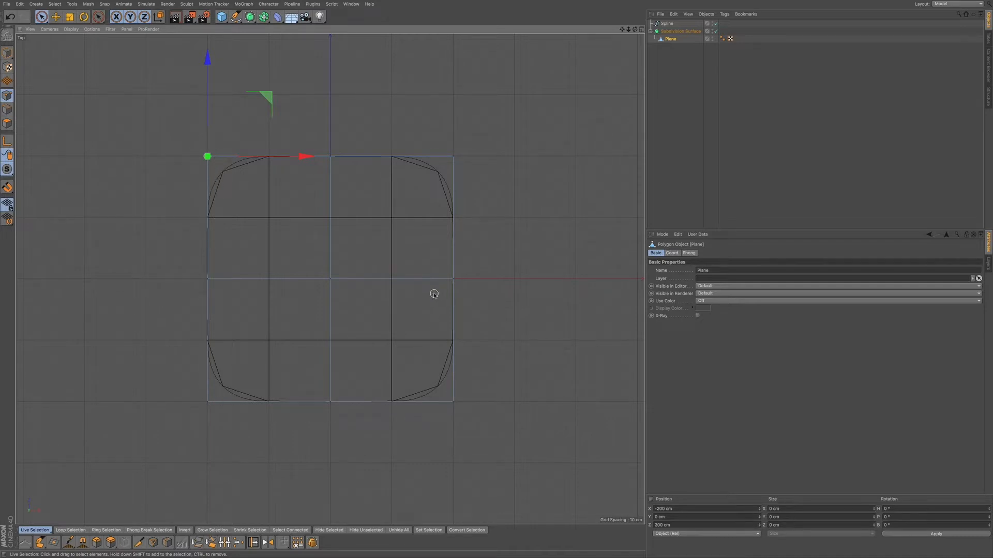
Step: Deselect the plane's points and enable Isoline Editing for the top viewport
left_click(382, 126)
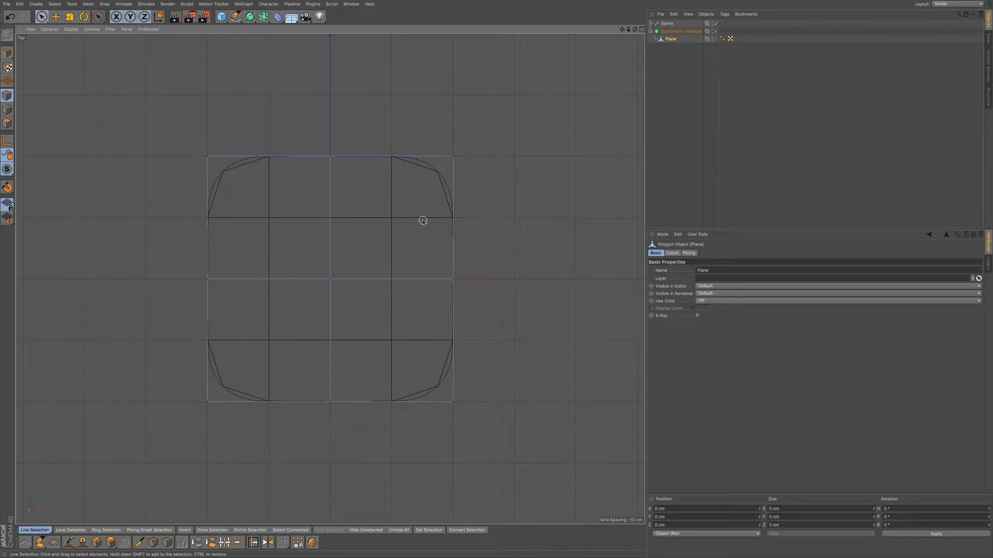
key("shift+v")
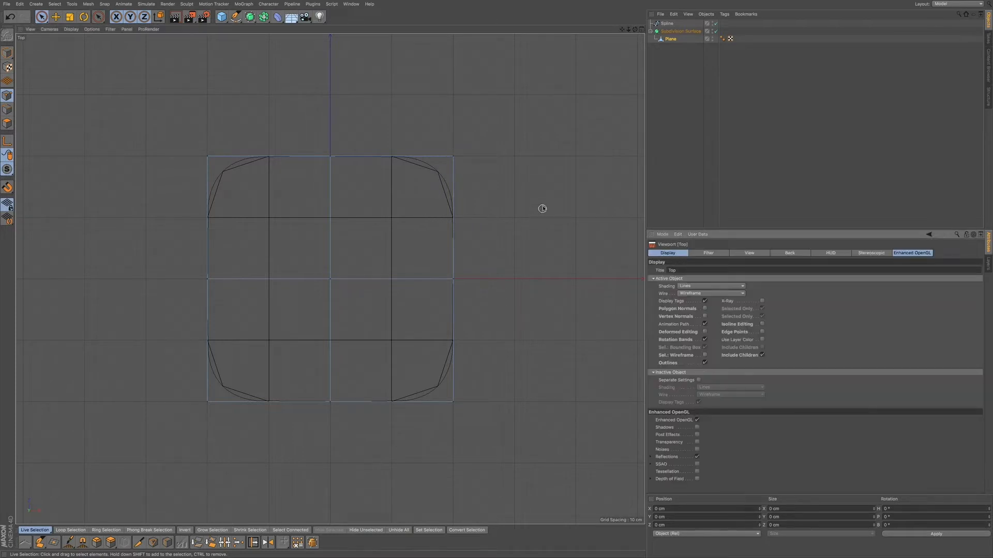
left_click(762, 324)
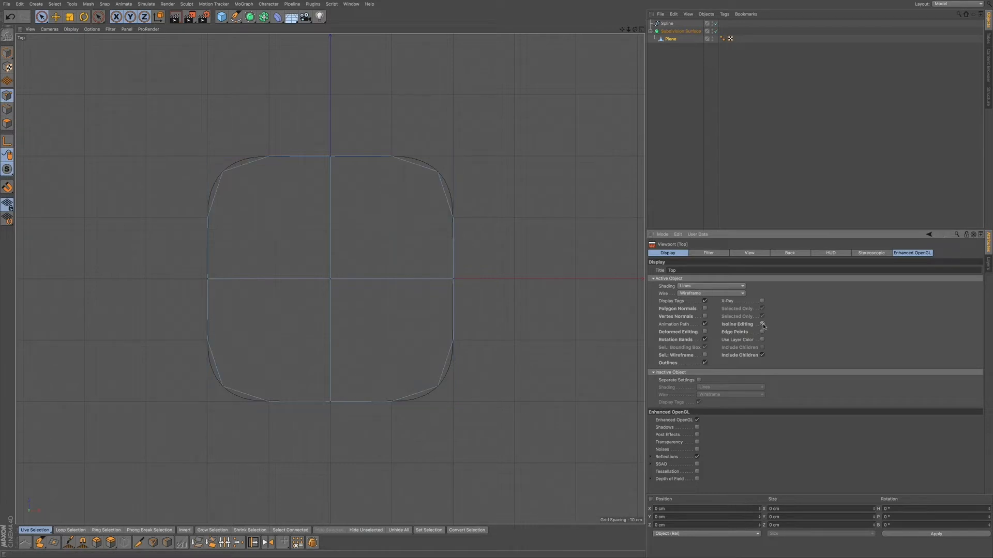
Step: Try moving the upper-right corner point on the smoothed plane outline, and undo the move
left_click(437, 171)
mouse_move(492, 118)
left_mouse_down()
mouse_move(498, 111)
mouse_move(479, 107)
mouse_move(495, 138)
mouse_move(466, 137)
mouse_move(461, 120)
mouse_move(496, 132)
left_mouse_up()
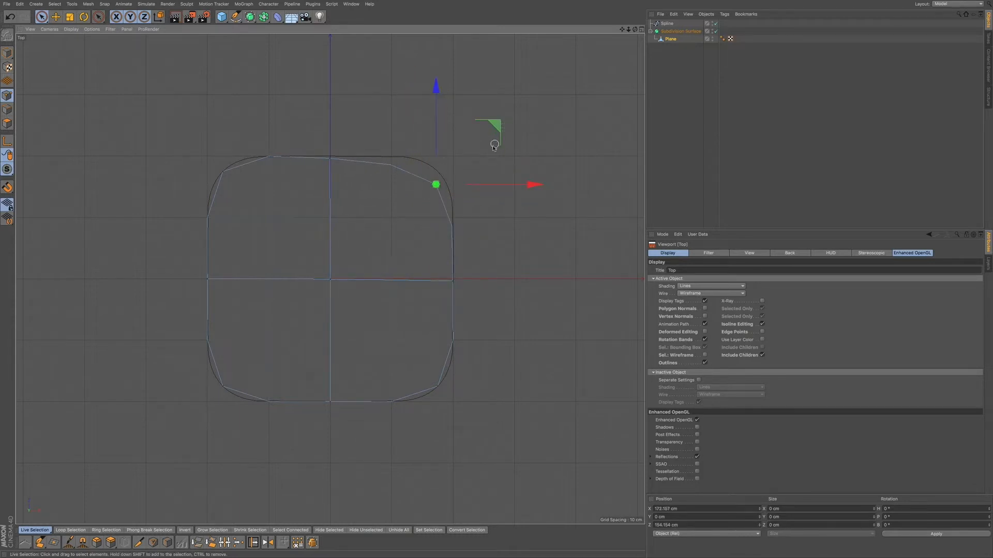
key("ctrl+z")
key("ctrl+z")
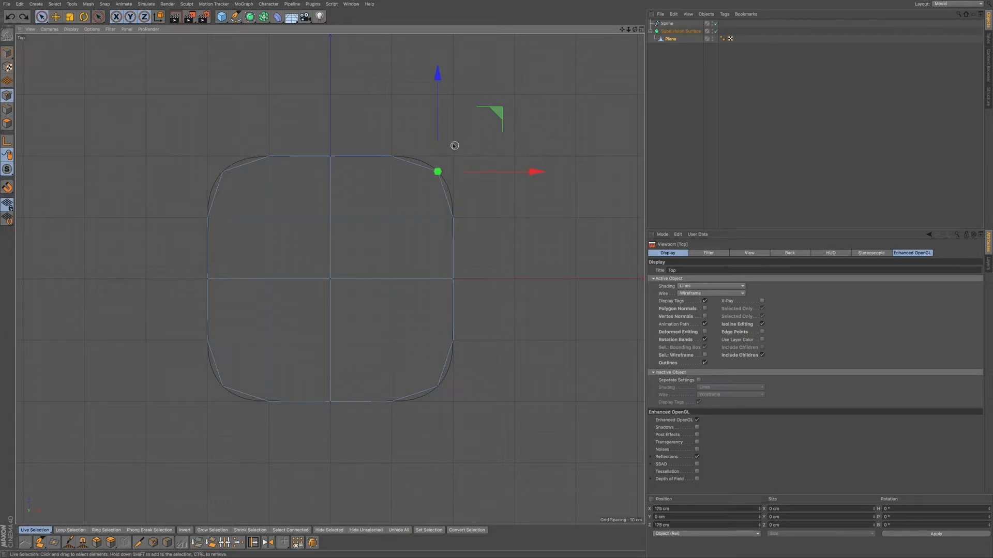
Step: Move the same corner point inward and partly back out to test its effect on the curve, and undo these moves
left_click(438, 172)
left_click_drag(497, 119, 479, 132)
left_click(414, 200)
left_click(418, 185)
mouse_move(479, 129)
left_mouse_down()
mouse_move(473, 141)
mouse_move(483, 117)
left_mouse_up()
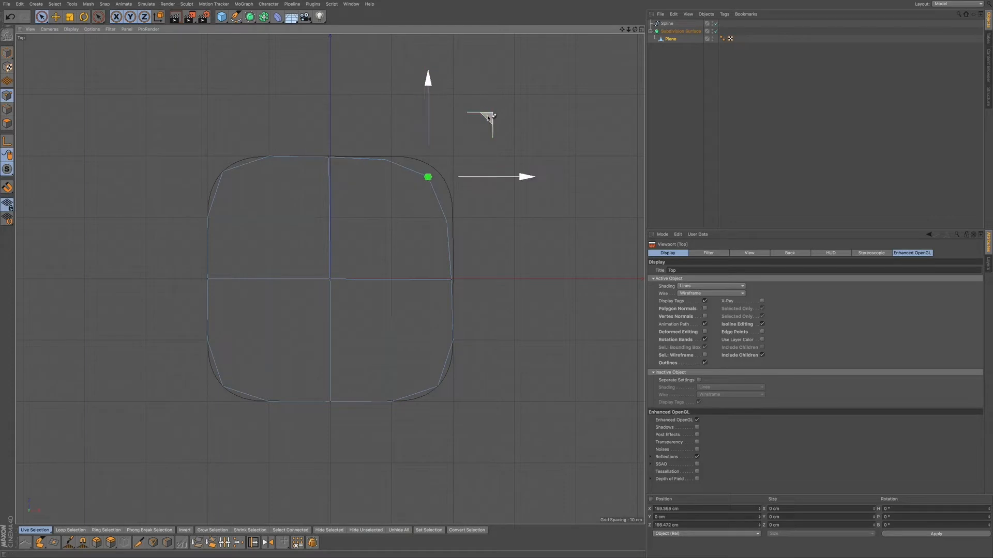
key("ctrl+z")
key("ctrl+z")
key("ctrl+z")
key("ctrl+z")
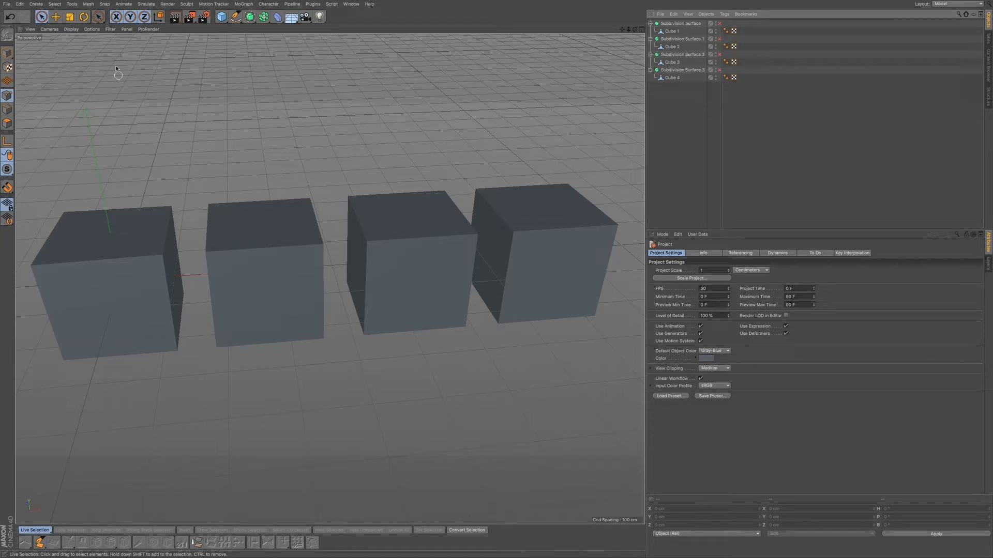
Step: Hide the grid in the perspective view of the four cubes
left_click(111, 29)
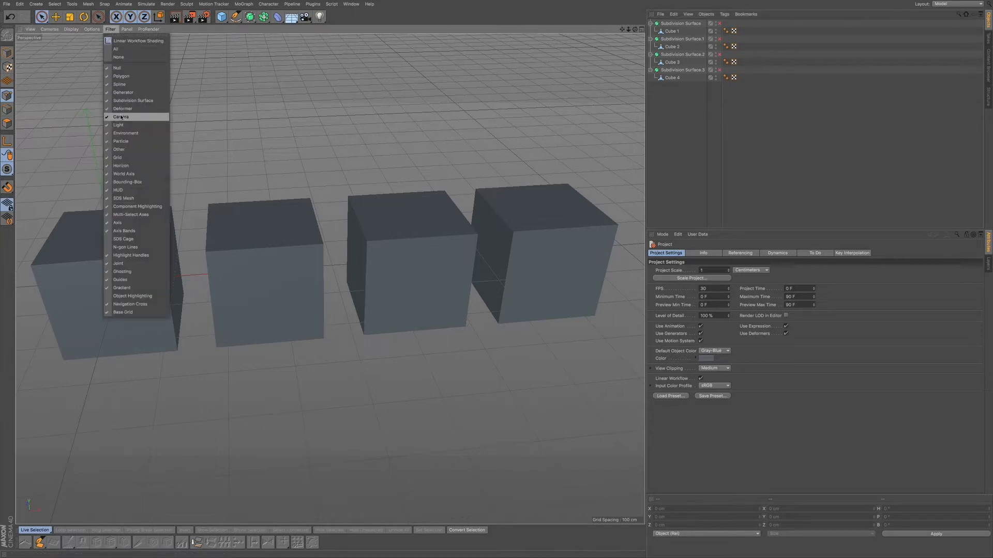
left_click(121, 157)
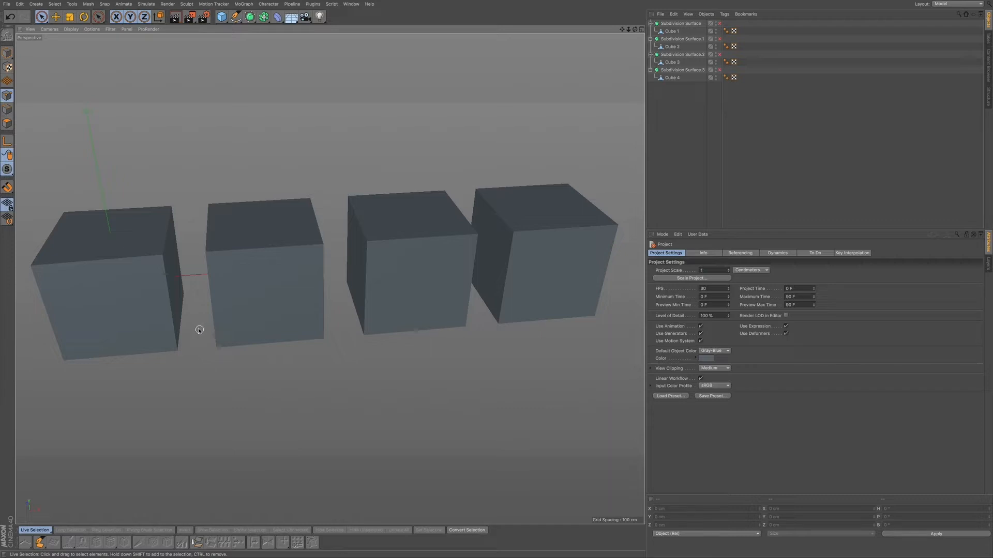
Step: Enable Cube 1's Subdivision Surface and display the viewport shaded with wireframe lines
left_click(719, 23)
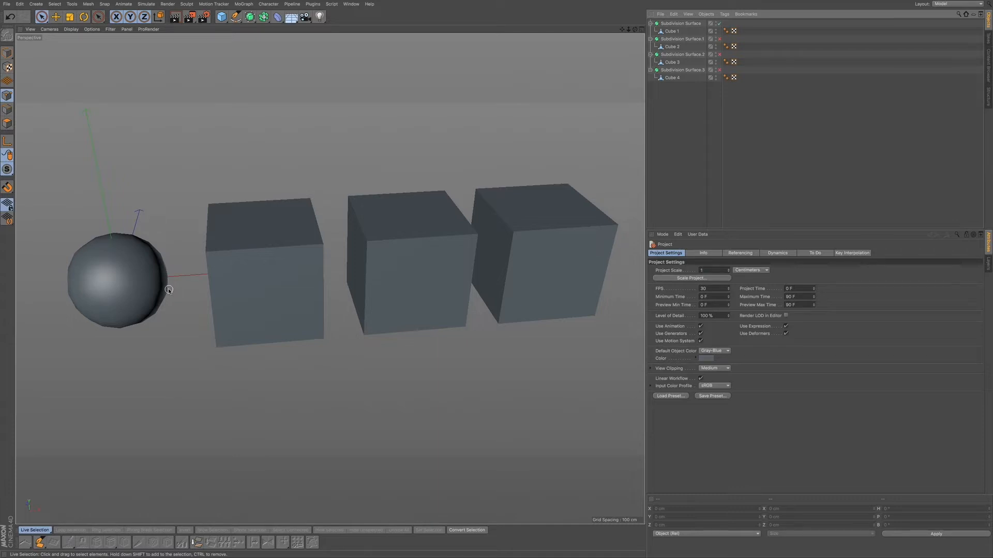
key("n")
key("b")
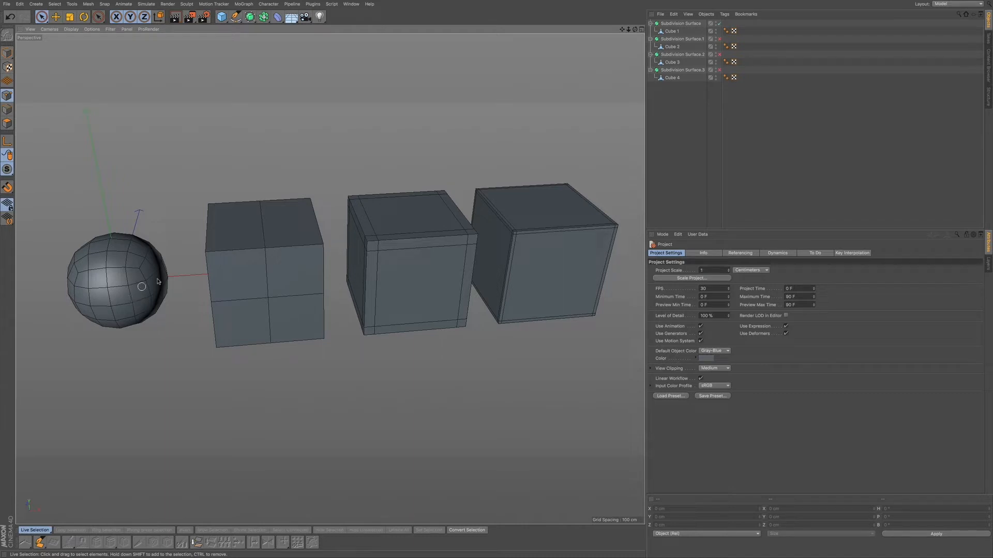
Step: Switch Cube 1's Subdivision Surface off, on and off again to compare the cube with its smoothed form
left_click(718, 24)
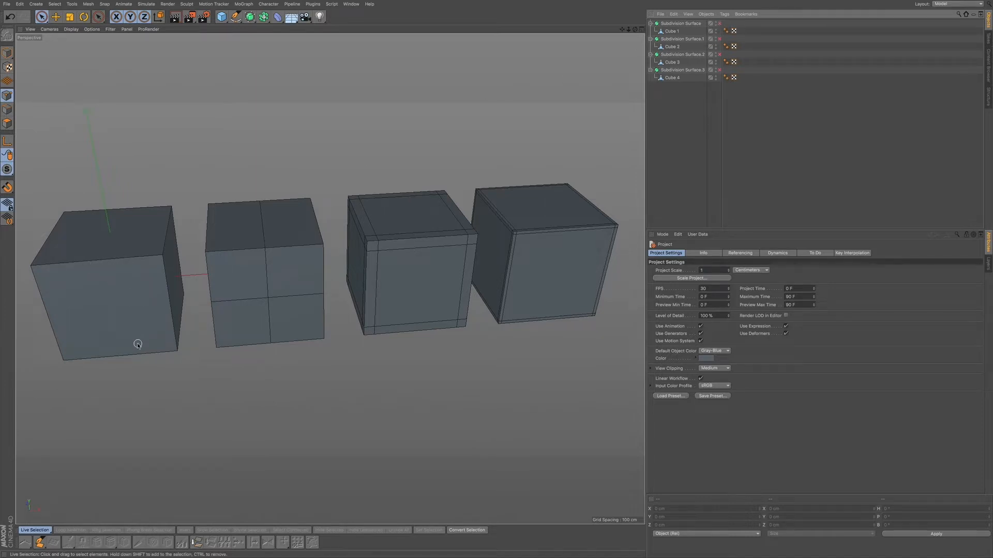
left_click(719, 23)
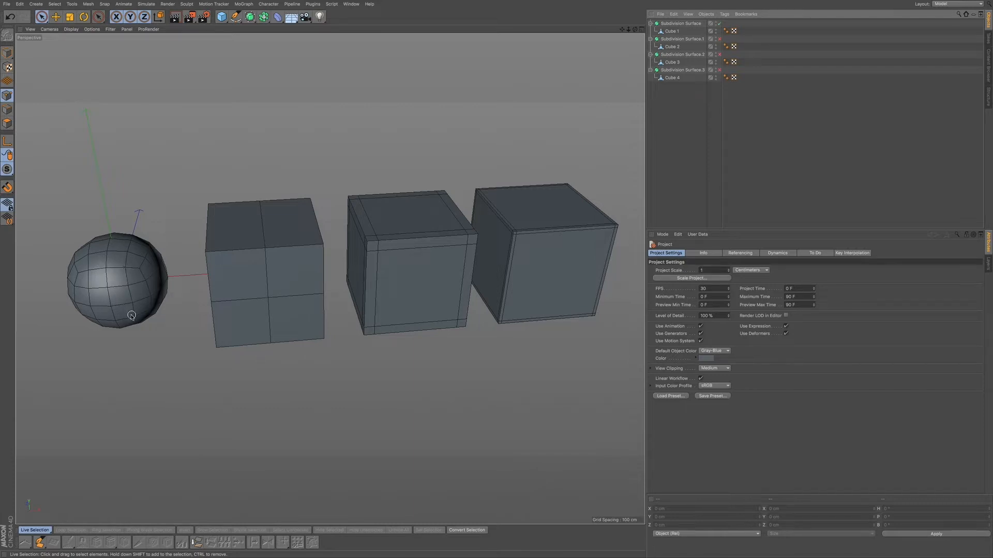
left_click(718, 24)
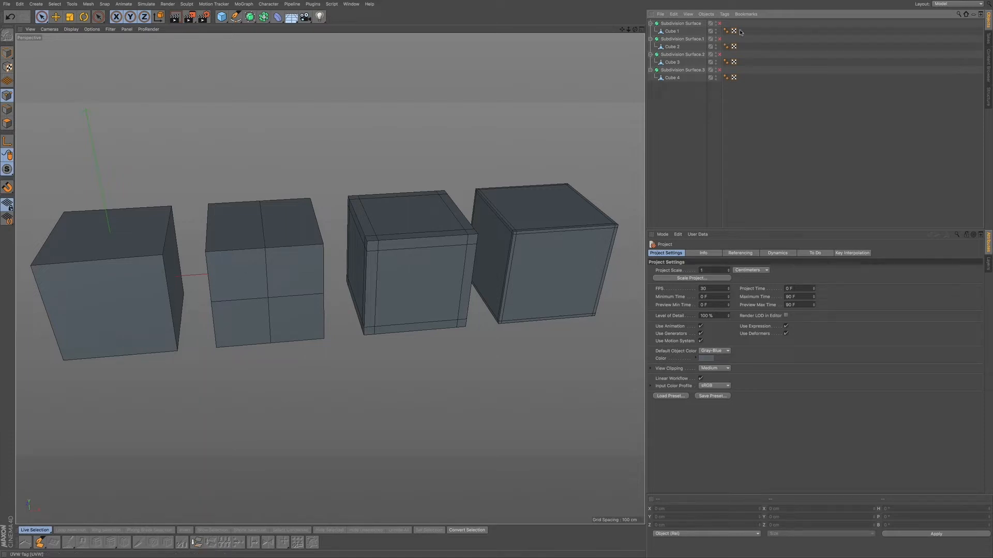
Step: Enable the Subdivision Surfaces of Cube 1 and Cube 2
left_click(718, 23)
left_click(688, 41)
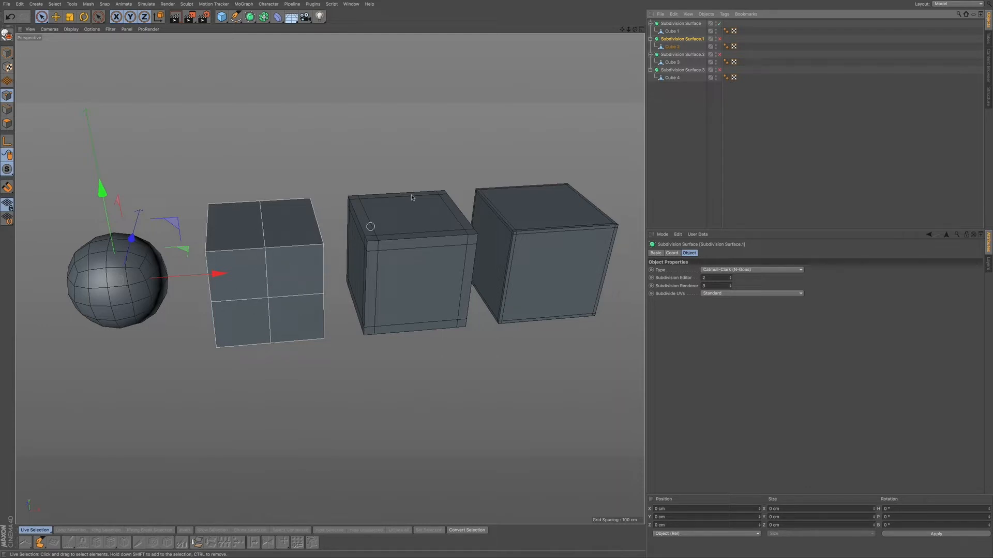
left_click(719, 39)
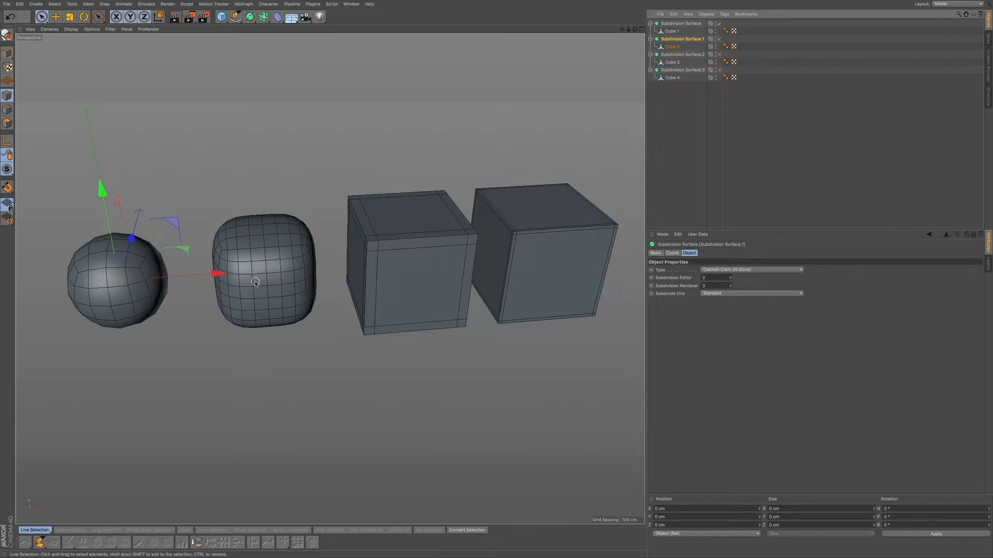
Step: Select Cube 3's Subdivision Surface and examine the cube's edge loops near its borders from several angles
mouse_move(246, 277)
left_mouse_down("alt")
mouse_move(309, 254)
mouse_move(258, 265)
left_mouse_up("alt")
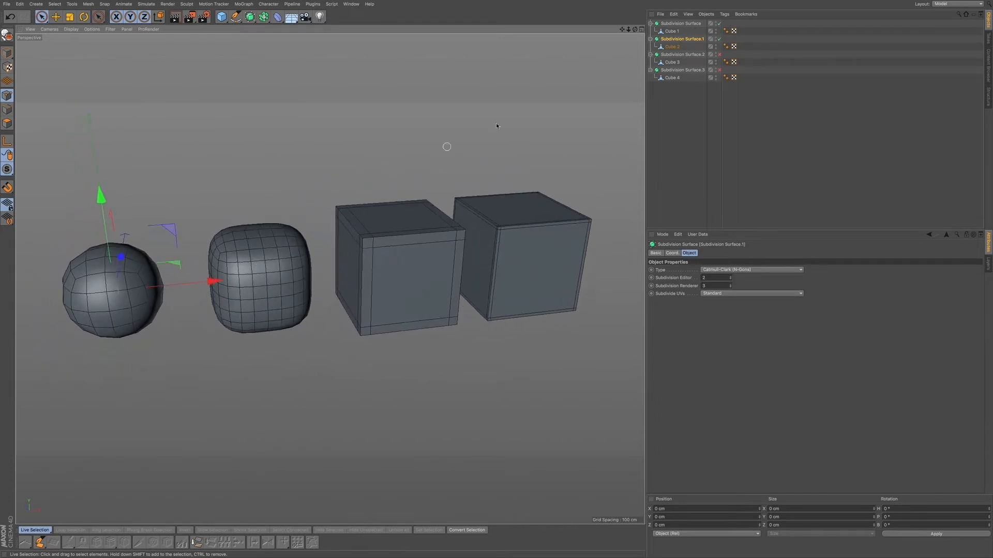
left_click(689, 55)
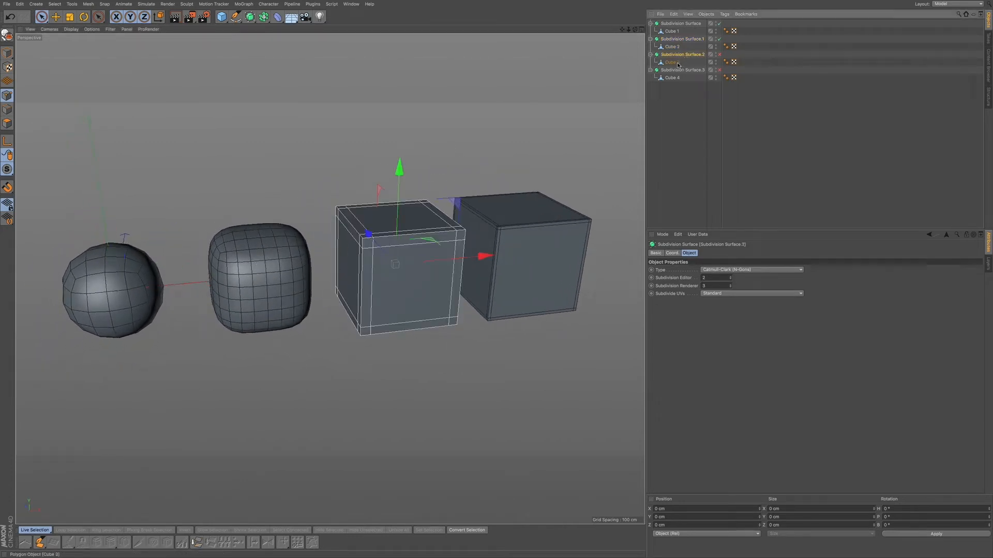
scroll(423, 246, "up", 5)
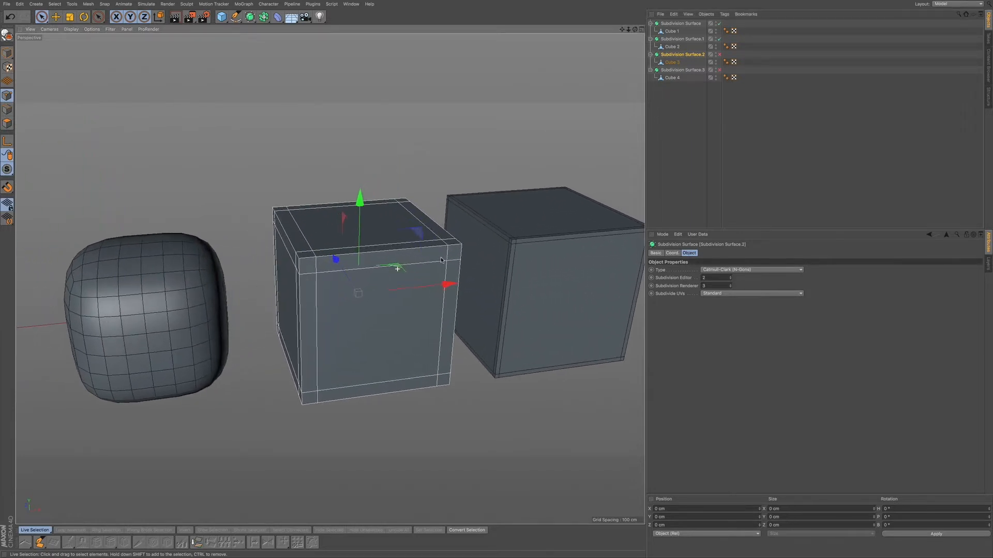
left_click_drag(441, 260, 409, 271, "alt")
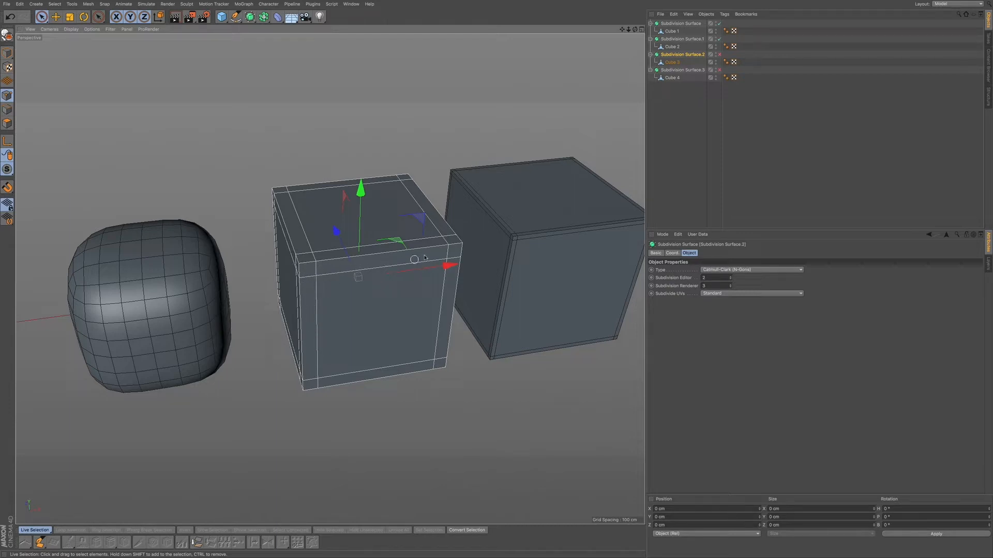
mouse_move(303, 267)
left_mouse_down("alt")
mouse_move(313, 256)
mouse_move(300, 265)
left_mouse_up("alt")
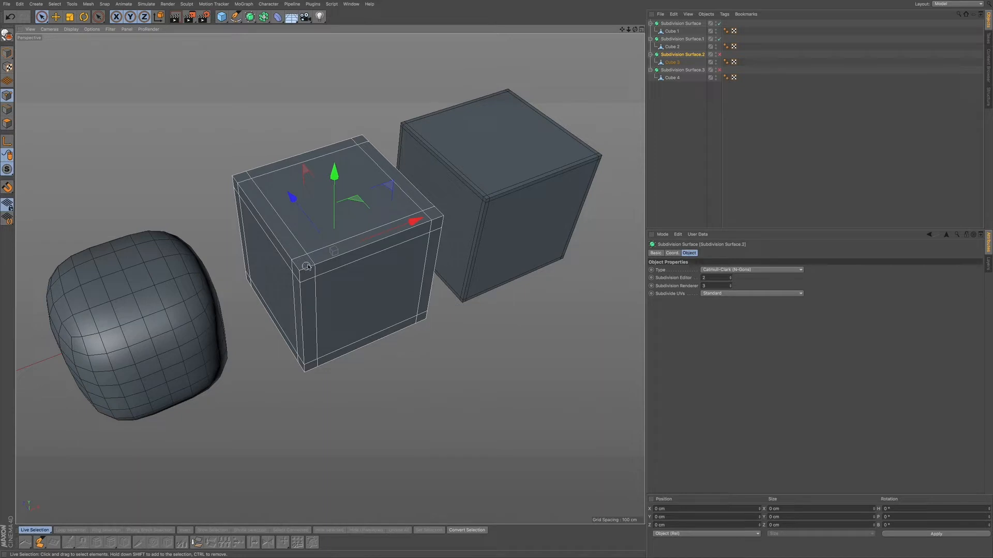
mouse_move(326, 260)
left_mouse_down("alt")
mouse_move(343, 268)
mouse_move(308, 271)
mouse_move(314, 279)
left_mouse_up("alt")
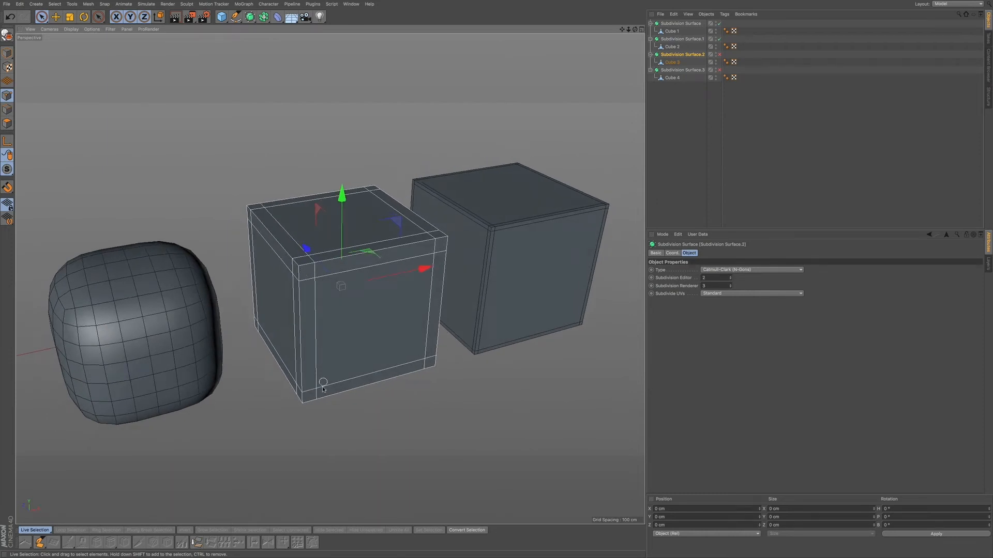
mouse_move(418, 238)
left_mouse_down("alt")
mouse_move(367, 257)
mouse_move(421, 235)
left_mouse_up("alt")
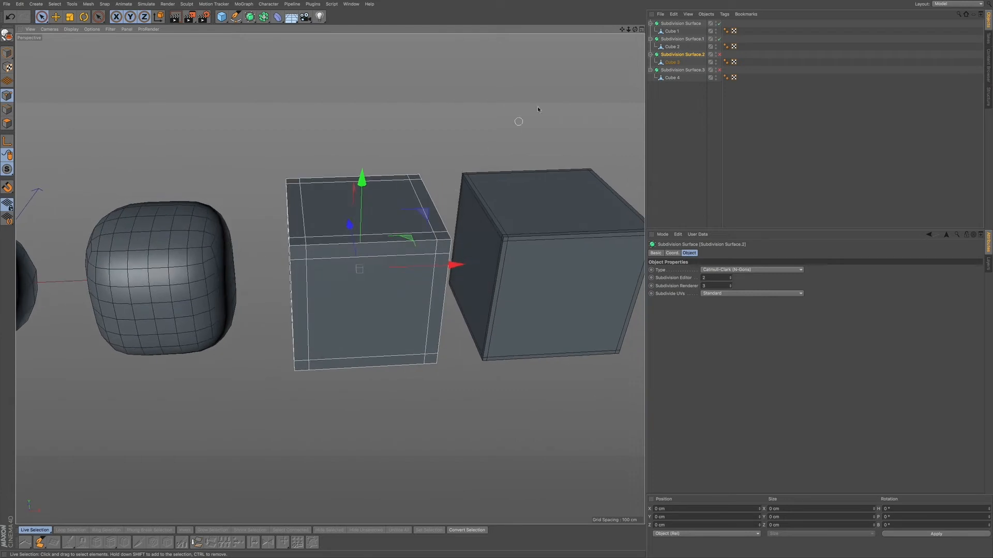
Step: Enable Cube 3's Subdivision Surface and inspect the cube's rounded corners and edges
left_click(718, 54)
left_click_drag(374, 227, 330, 249, "alt")
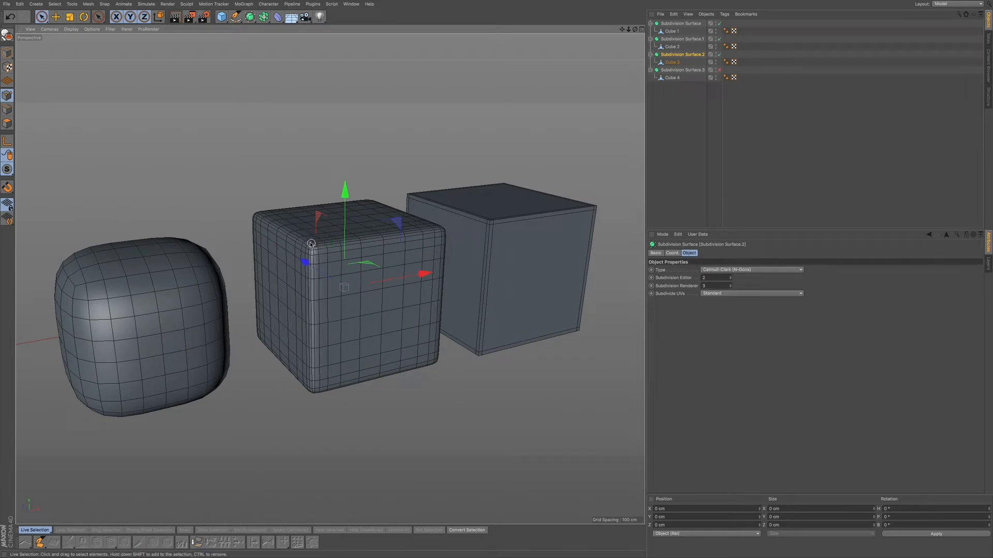
middle_click_drag(382, 236, 312, 258, "alt")
left_click_drag(332, 262, 321, 267, "alt")
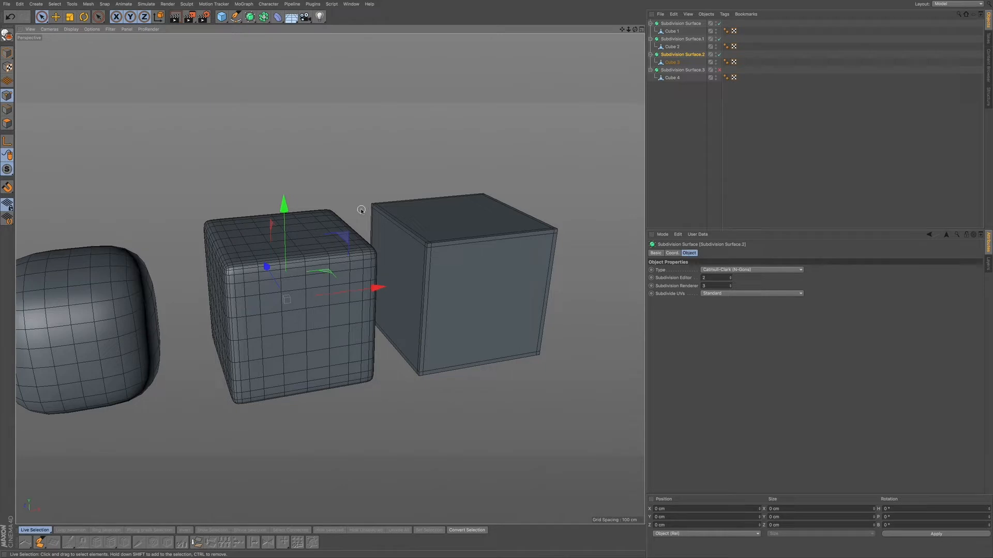
Step: Display the viewport with Gouraud shading without wireframe lines and enable Cube 4's Subdivision Surface
key("n")
key("a")
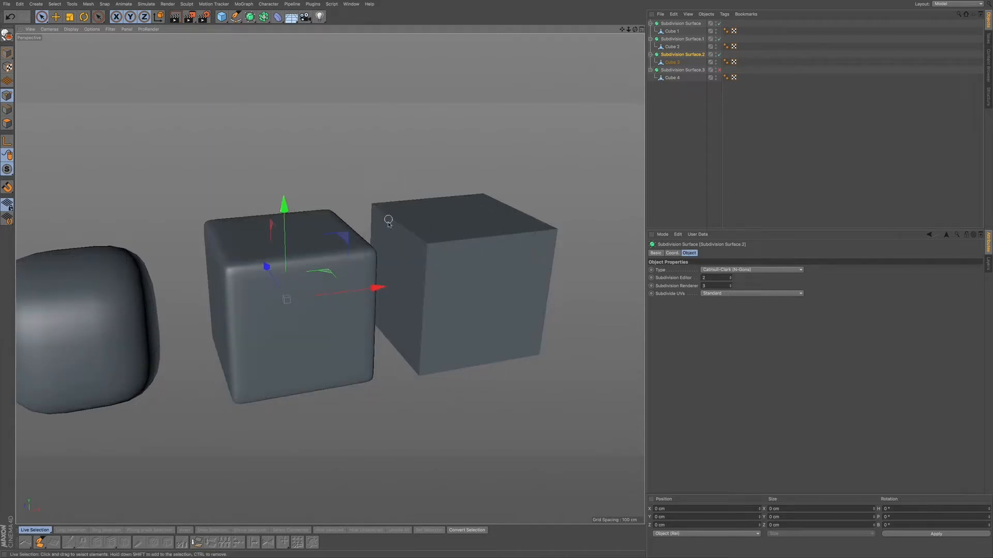
left_click(719, 70)
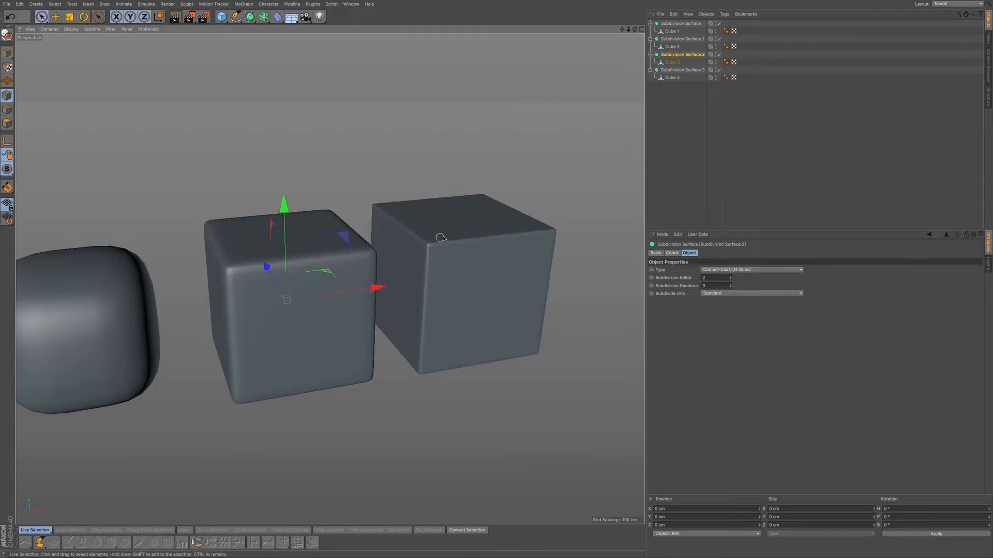
left_click_drag(455, 221, 381, 277, "alt")
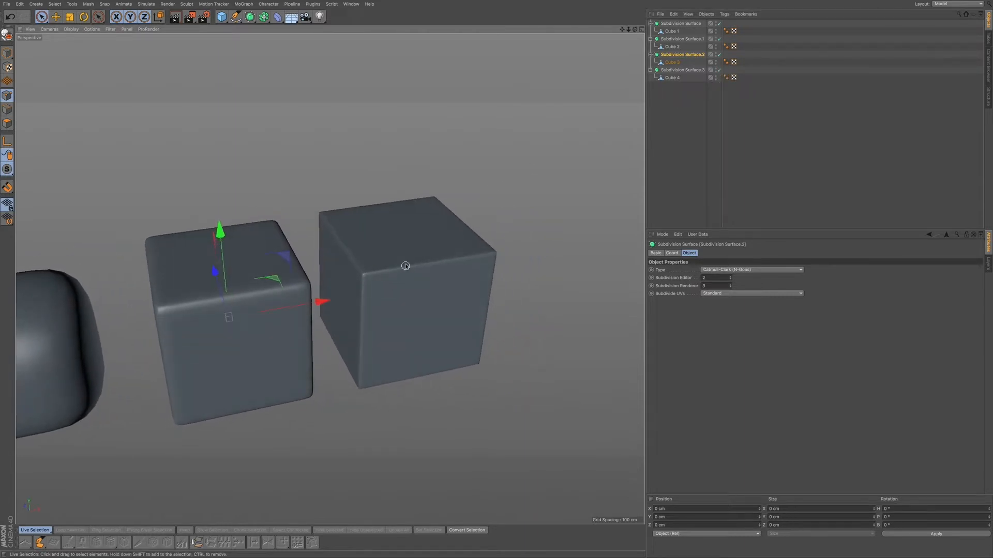
scroll(406, 266, "up", 3)
Step: Show Cube 4's control edges in Edges mode, clear the selection and compare the rounding of the smoothed cubes
left_click(677, 78)
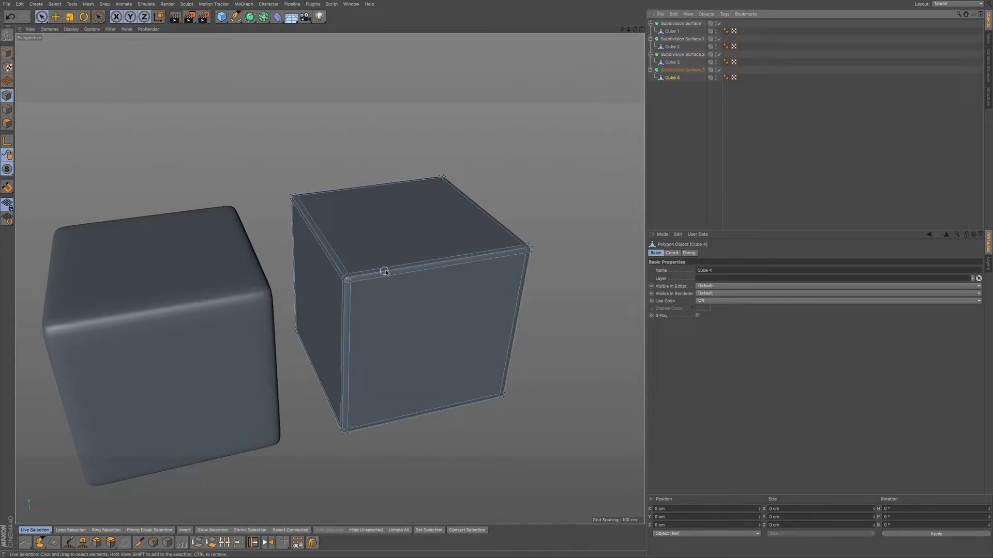
left_click(7, 109)
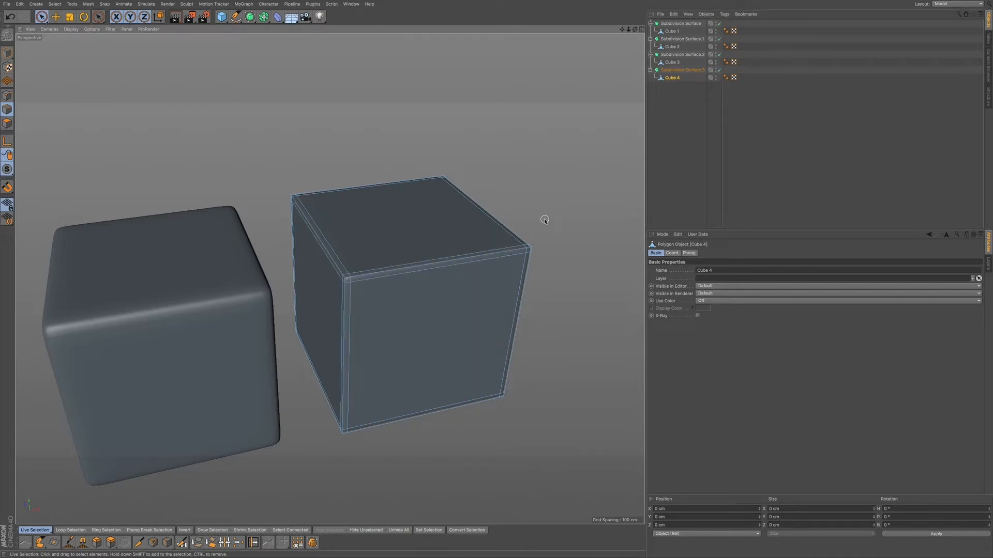
left_click(686, 174)
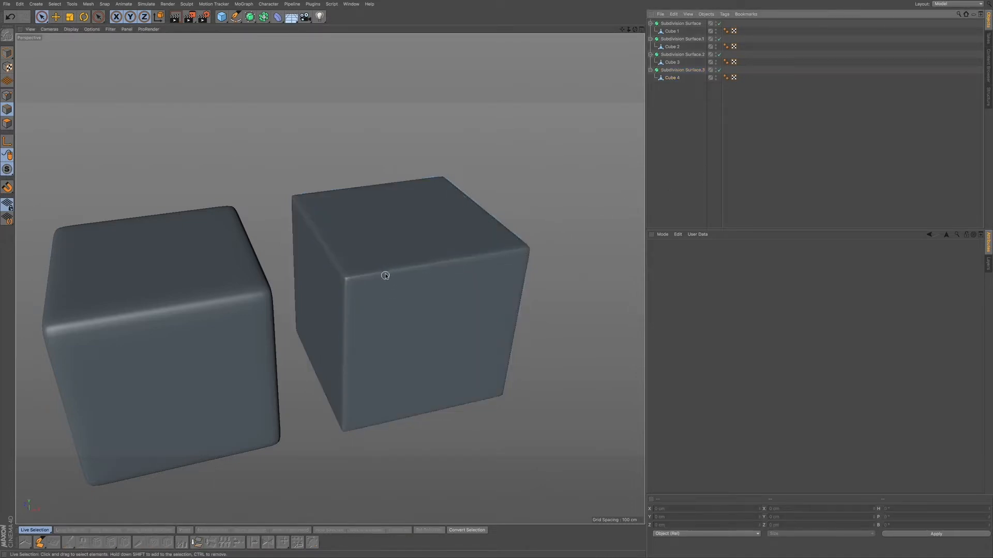
right_click_drag(377, 292, 329, 313, "alt")
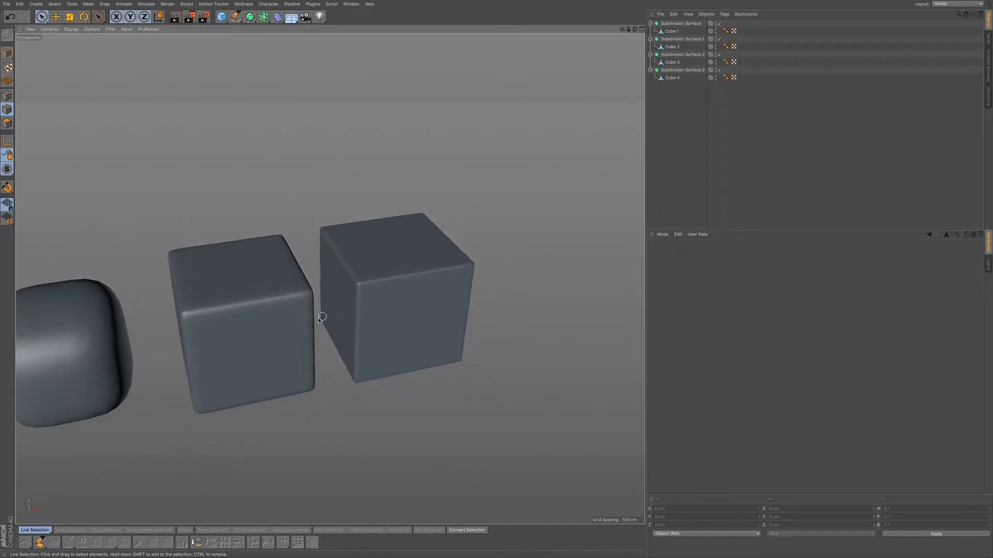
middle_click_drag(292, 331, 375, 315, "alt")
mouse_move(375, 312)
right_mouse_down("alt")
mouse_move(381, 306)
mouse_move(358, 310)
right_mouse_up("alt")
mouse_move(359, 310)
middle_mouse_down("alt")
mouse_move(381, 317)
mouse_move(370, 318)
middle_mouse_up("alt")
right_click_drag(371, 317, 389, 312, "alt")
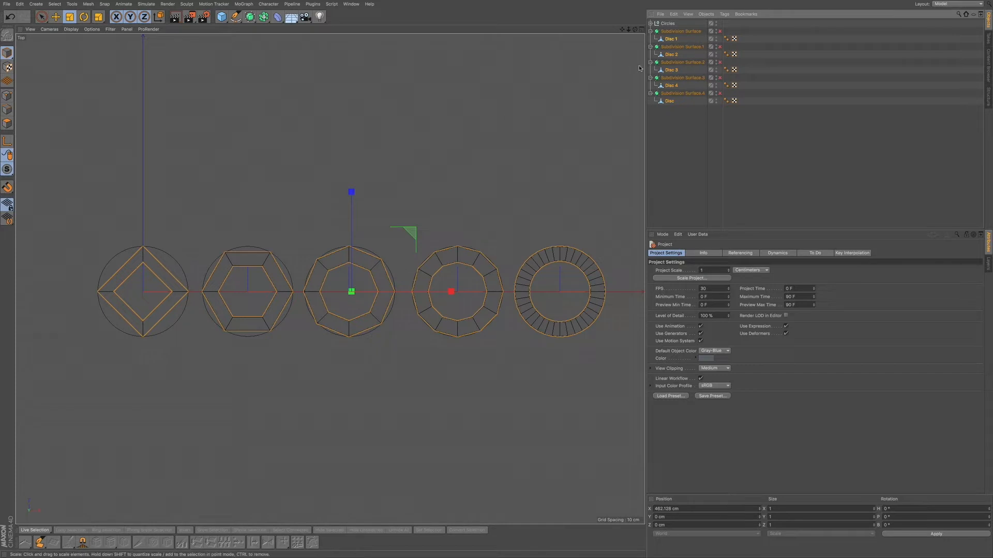
Step: Enable the Subdivision Surfaces of all five discs in the top view, from Disc 1 through Disc
left_click(675, 40)
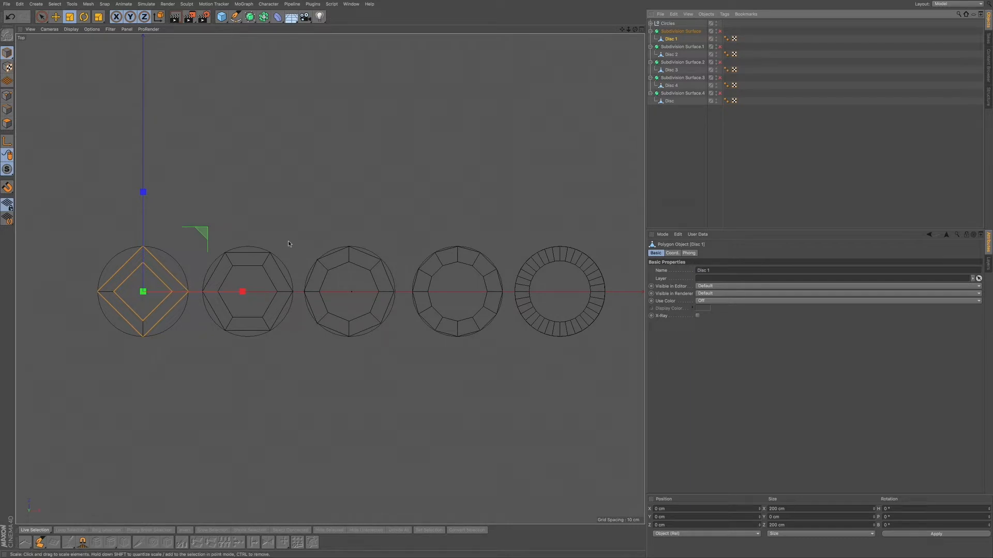
left_click(391, 201)
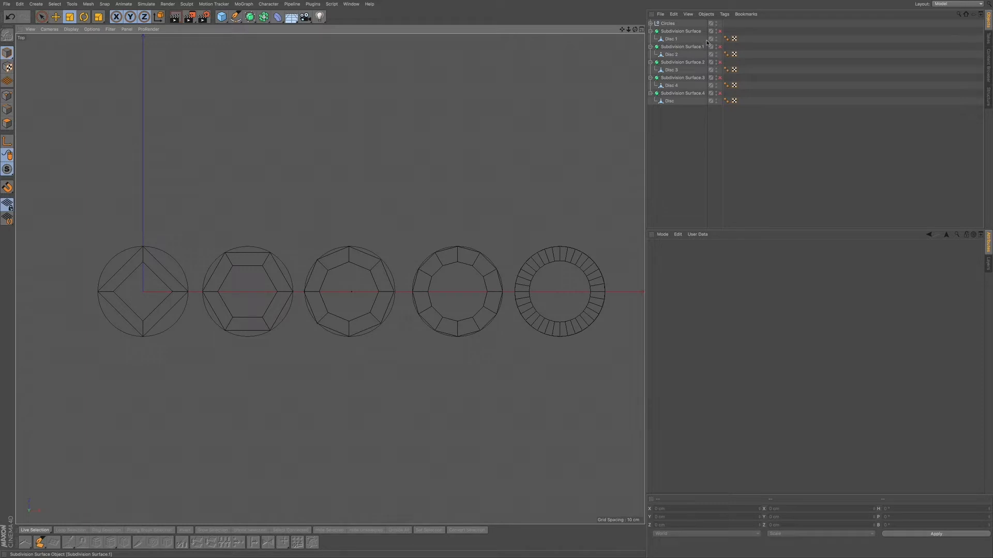
left_click(719, 31)
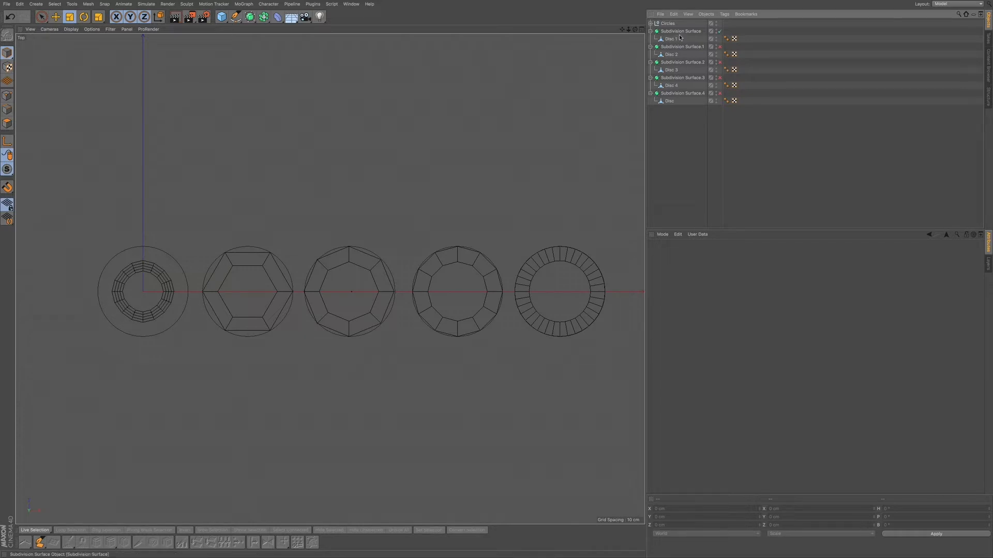
left_click(720, 47)
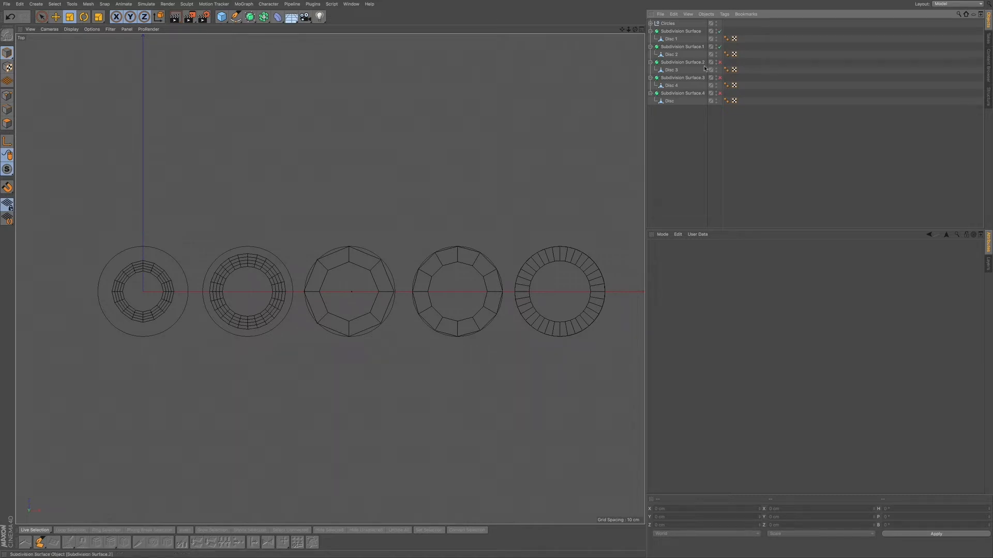
left_click(719, 62)
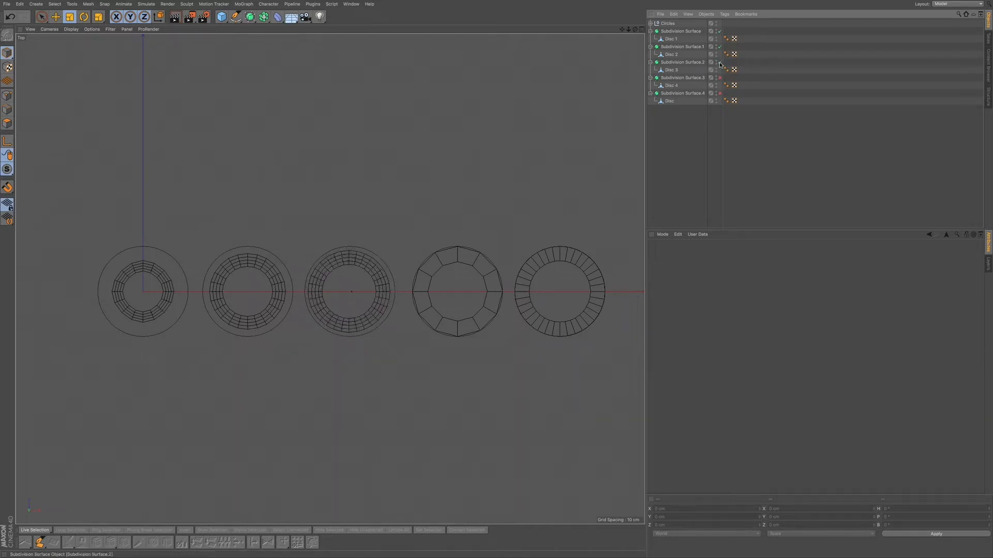
left_click(719, 78)
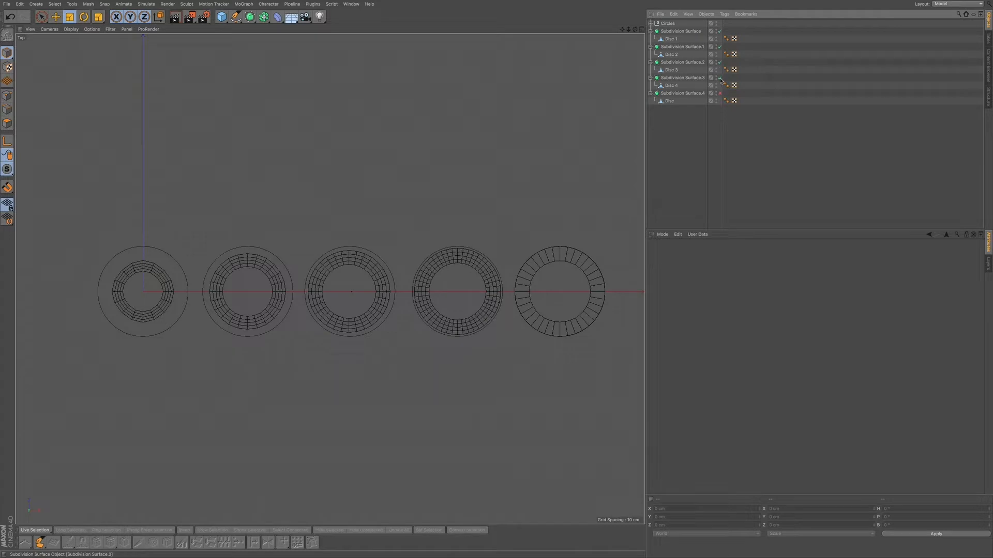
left_click(719, 93)
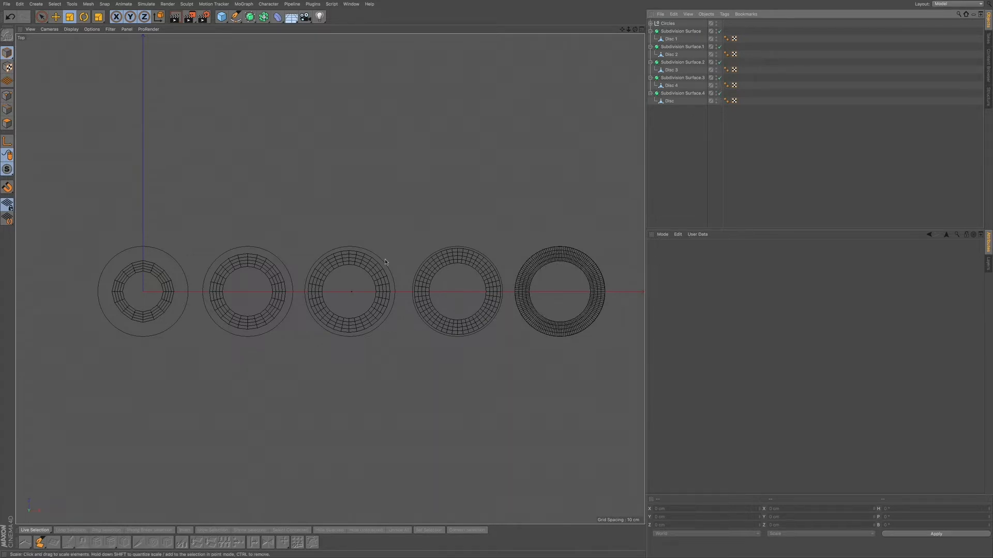
Step: Switch Disc 1's Subdivision Surface off and on again to compare its square outline with the smoothed ring
scroll(384, 274, "up", 3)
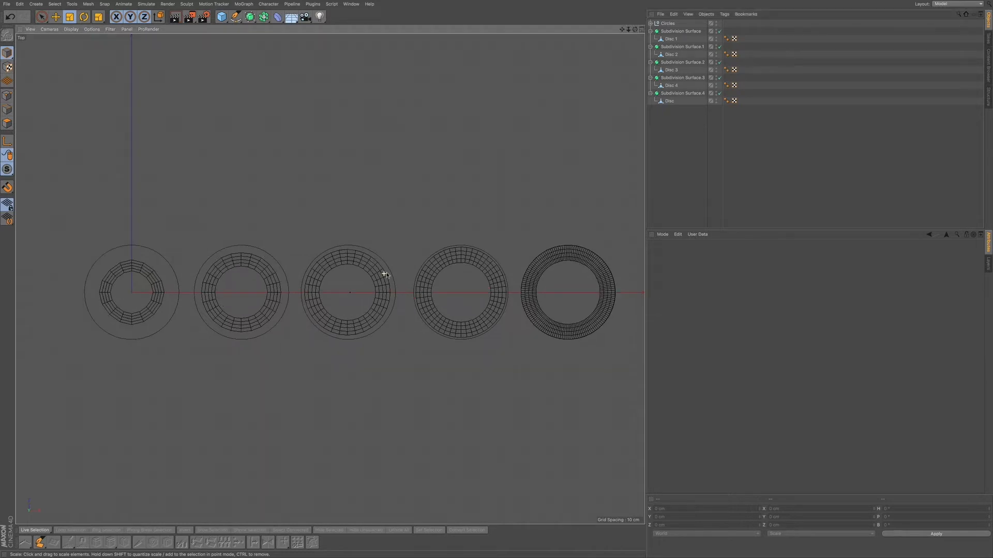
scroll(384, 273, "down", 3)
scroll(330, 279, "up", 3)
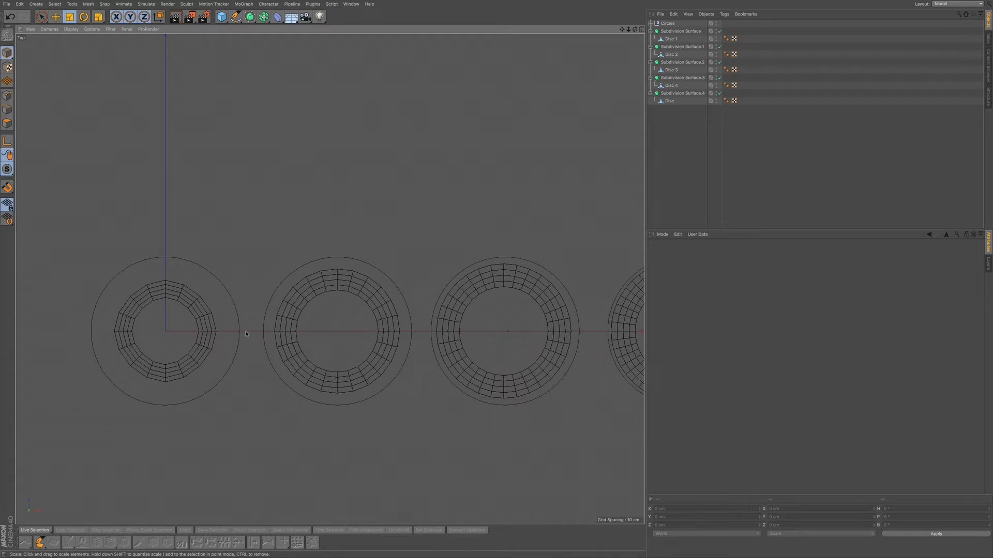
left_click(719, 32)
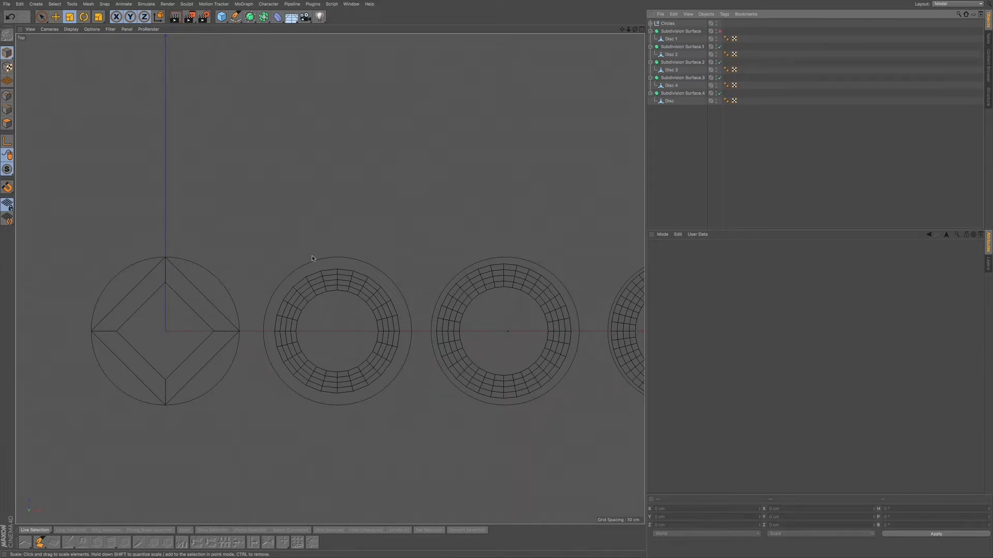
left_click(719, 31)
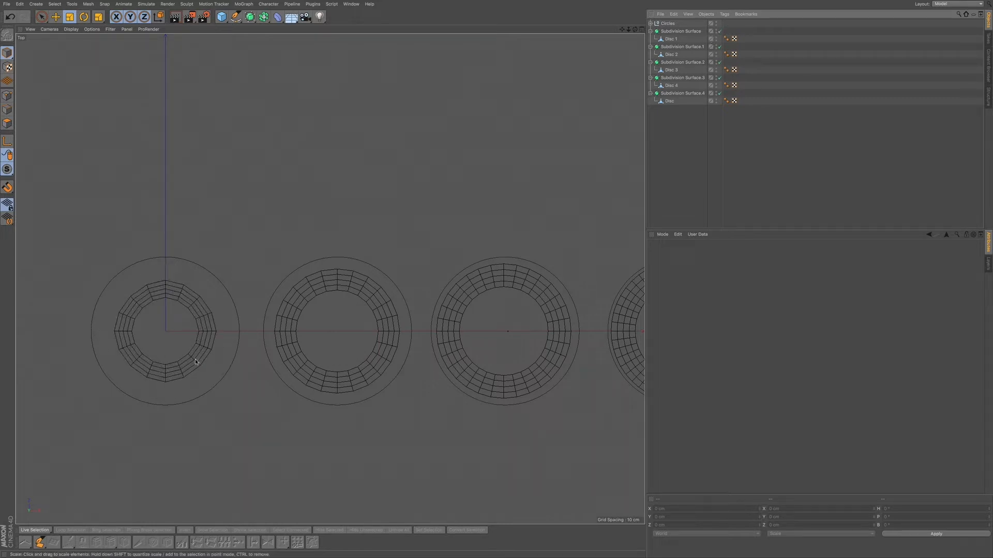
Step: Examine along the row how closely each smoothed disc fits its surrounding reference circle
middle_click_drag(327, 287, 225, 292, "alt")
middle_click_drag(411, 282, 287, 292, "alt")
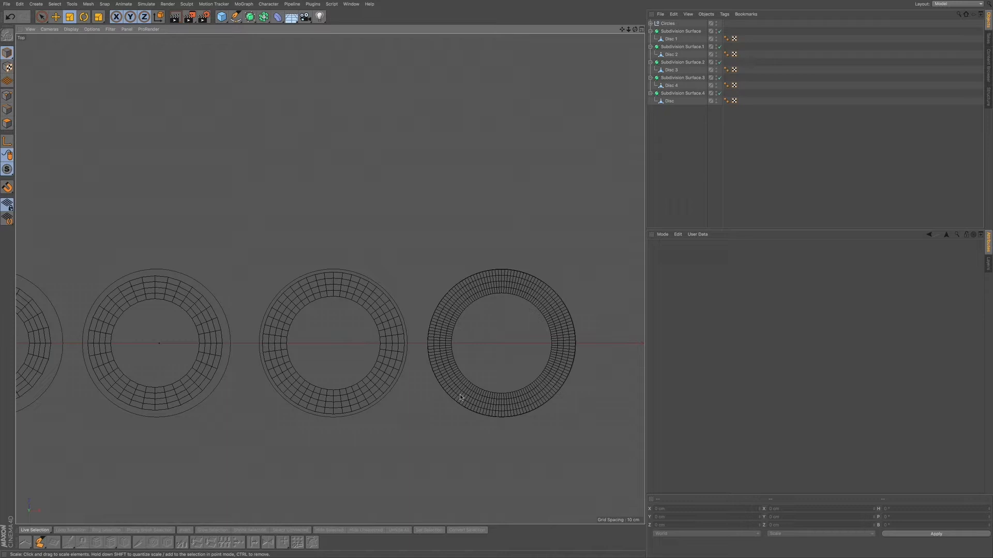
middle_click_drag(316, 363, 395, 358)
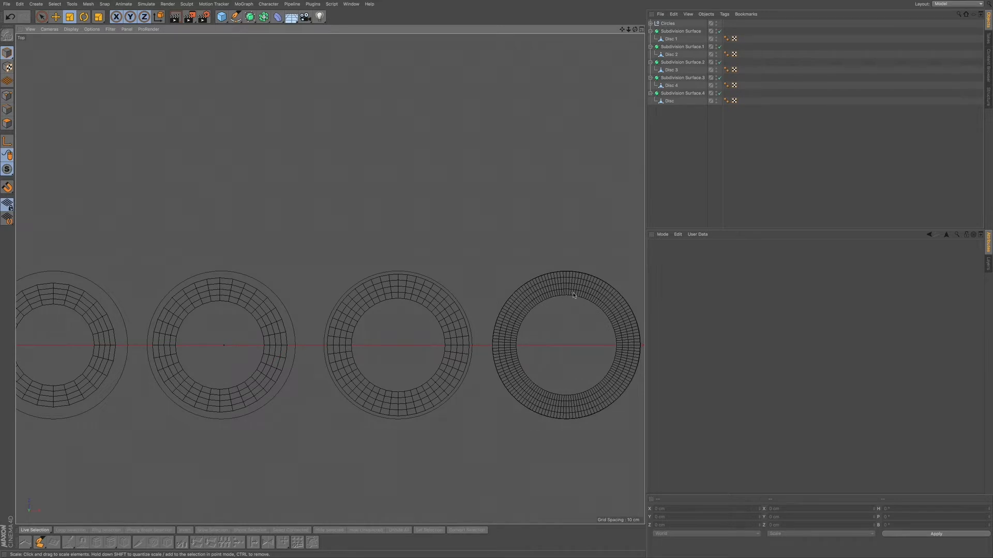
middle_click_drag(585, 297, 543, 288)
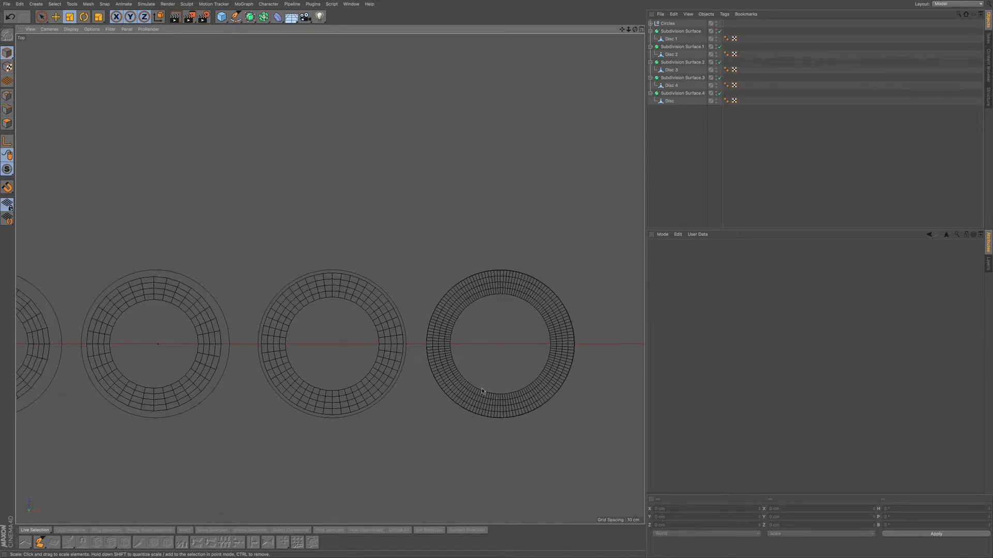
middle_click_drag(277, 364, 419, 363, "alt")
middle_click_drag(234, 370, 489, 357, "alt")
middle_click_drag(343, 354, 443, 356, "alt")
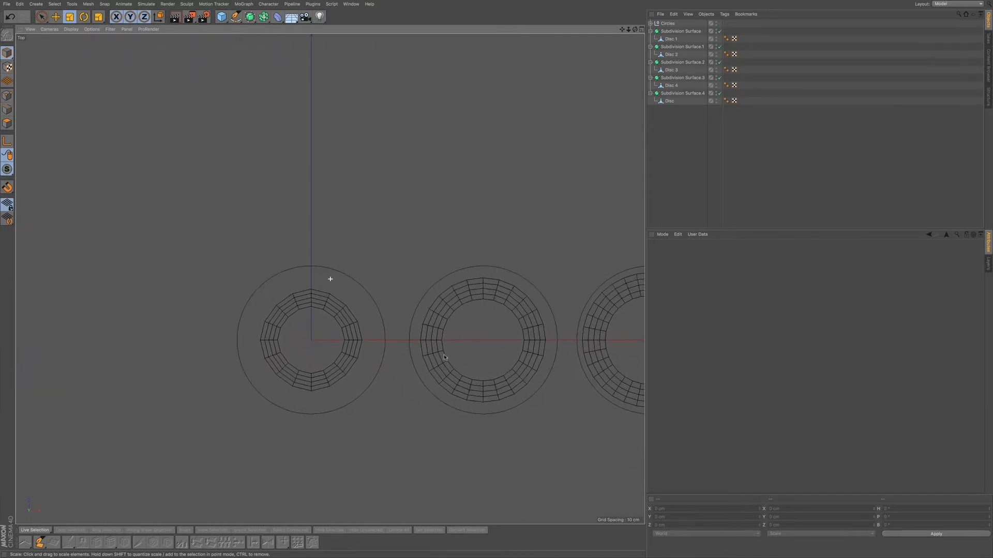
Step: Scale Disc 1 up uniformly to about 302 cm so its smoothed ring approximates the reference circle
left_click(353, 356)
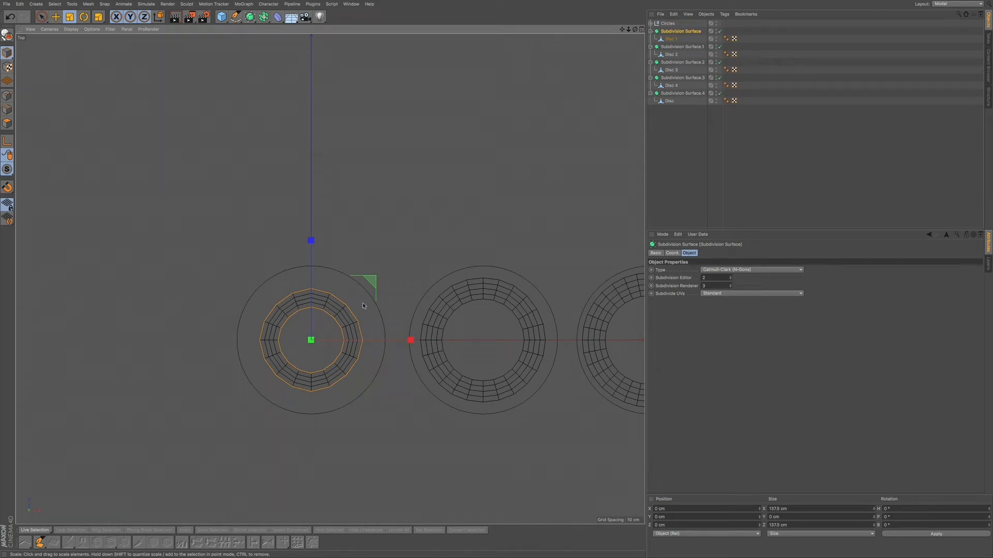
left_click(670, 39)
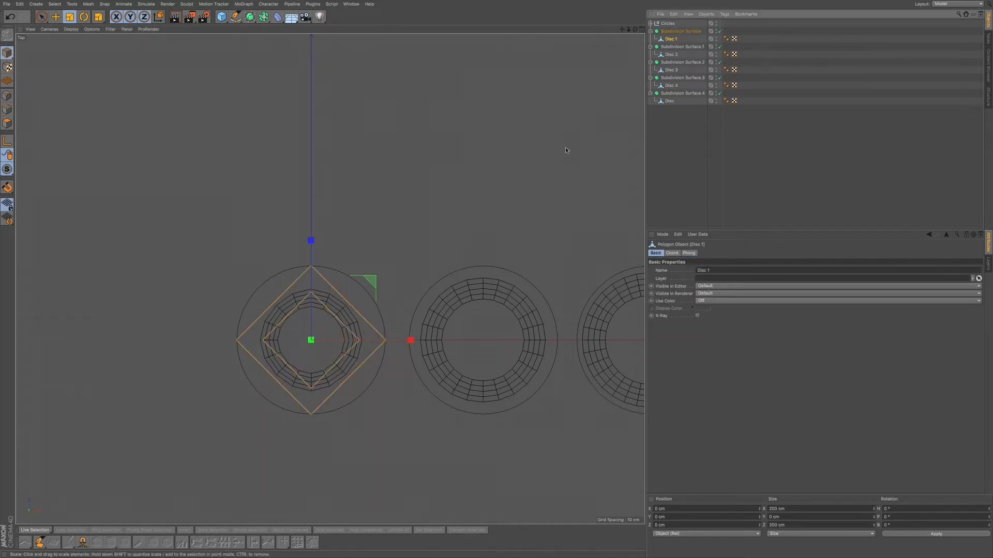
left_click_drag(388, 258, 517, 195)
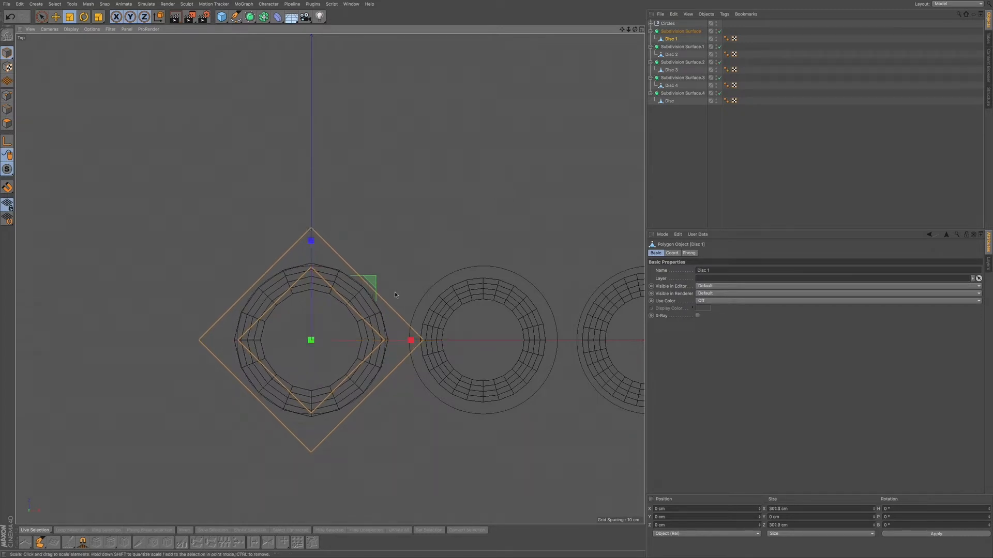
Step: Undo the scaling of Disc 1 and choose a different display mode for the top view showing all five discs
left_click(438, 242)
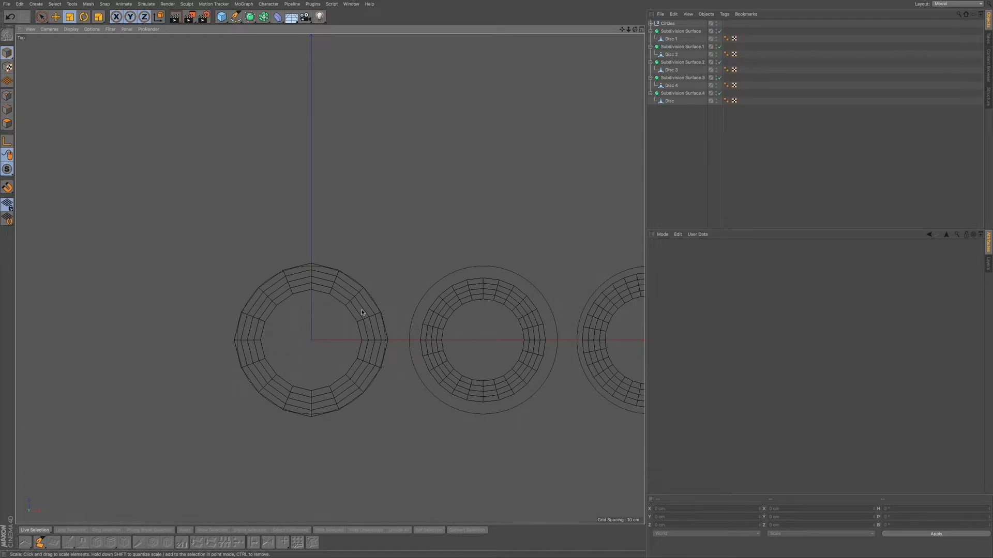
key("ctrl+z")
key("ctrl+z")
scroll(423, 278, "down", 5)
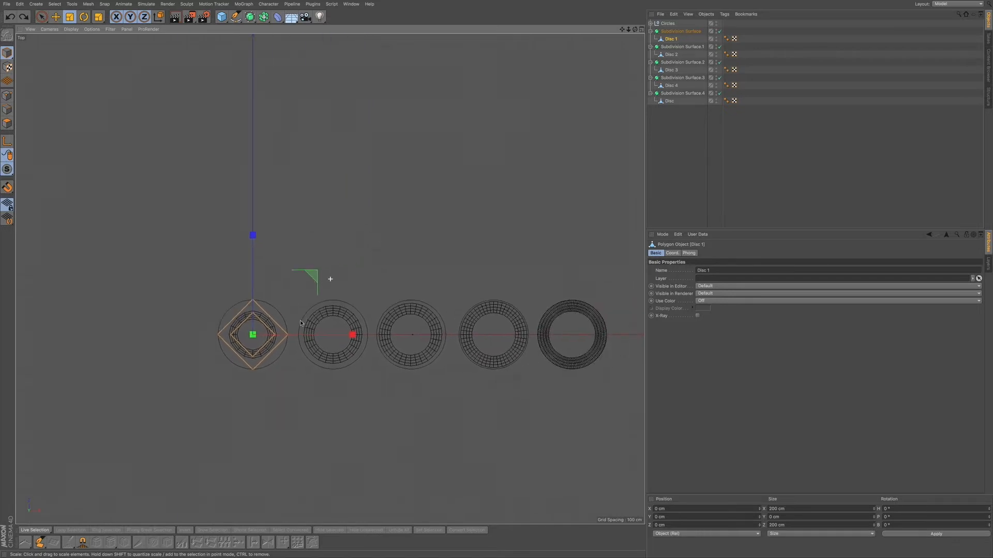
middle_click_drag(300, 322, 257, 331, "alt")
scroll(339, 343, "up", 2)
middle_click_drag(340, 343, 310, 352, "alt")
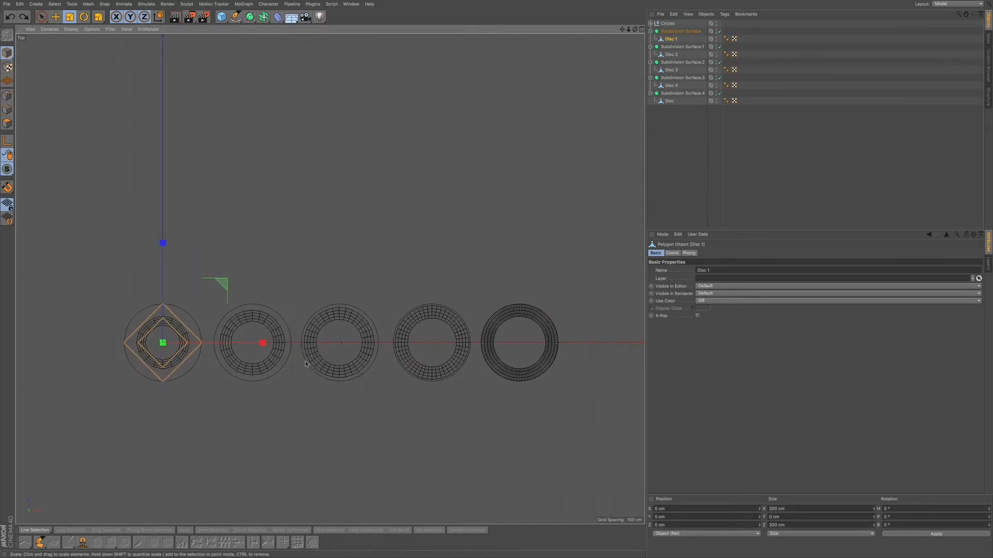
left_click(70, 29)
left_click(76, 123)
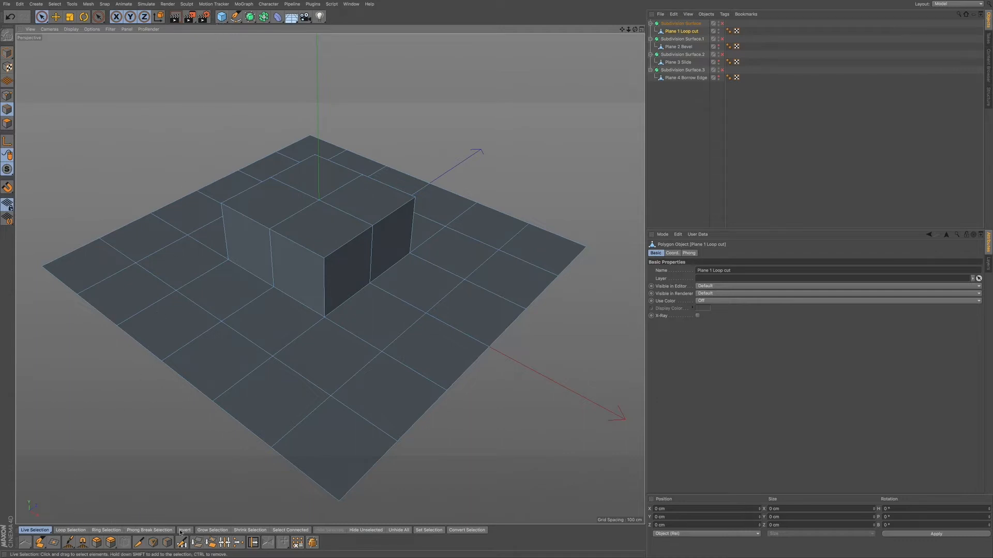
Step: Activate Loop/Path Cut, switch to Gouraud Shading without lines, and preview Plane 1 Loop cut with its Subdivision Surface briefly enabled
left_click(139, 542)
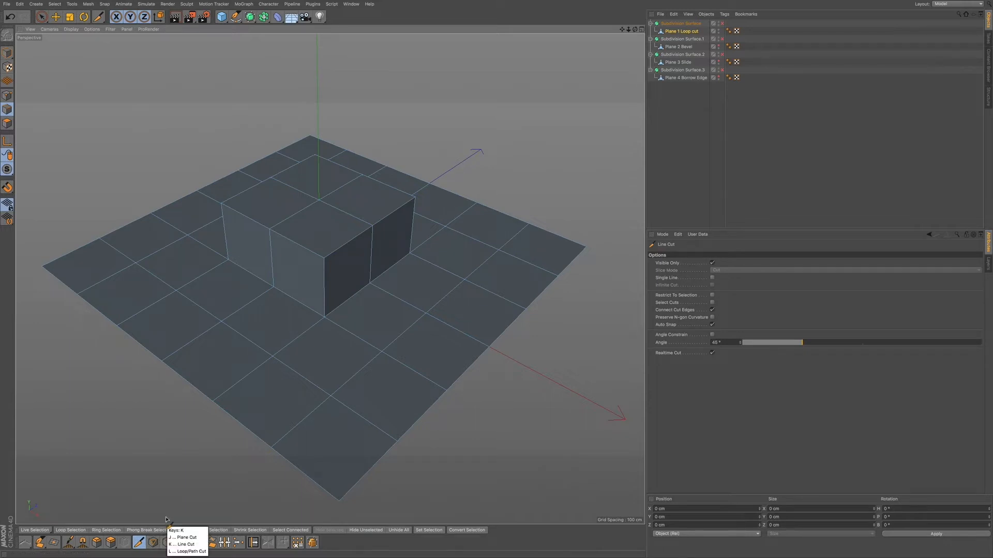
left_click(167, 542)
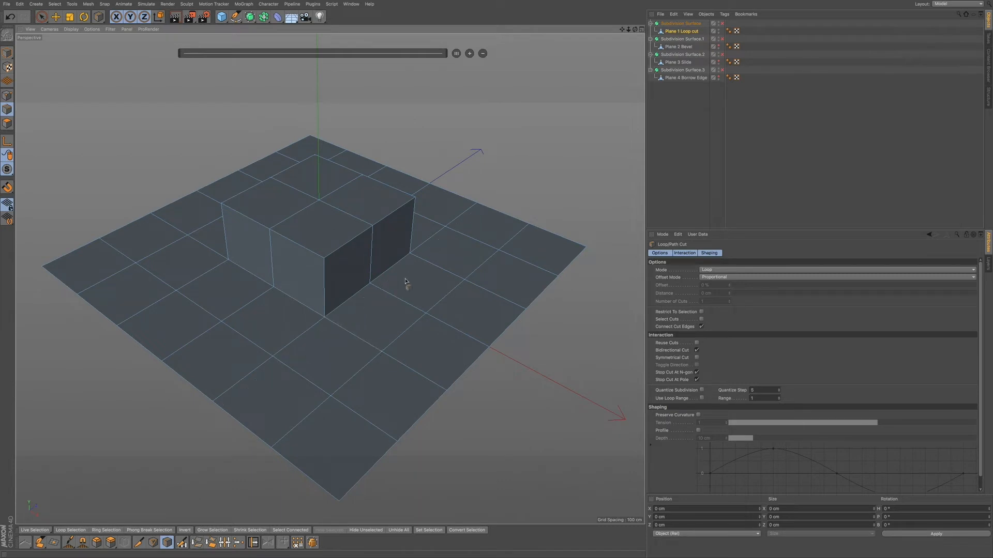
left_click(722, 24)
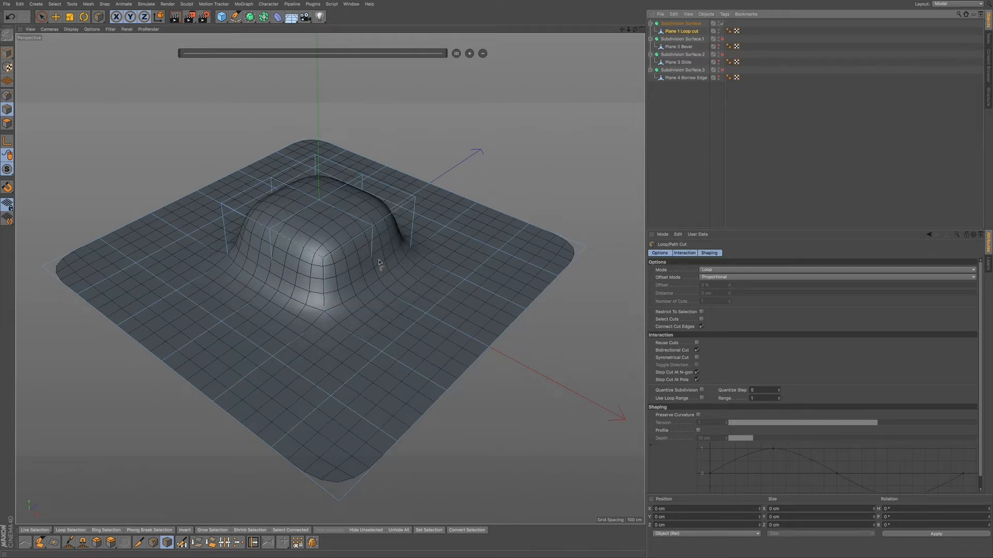
left_click(677, 119)
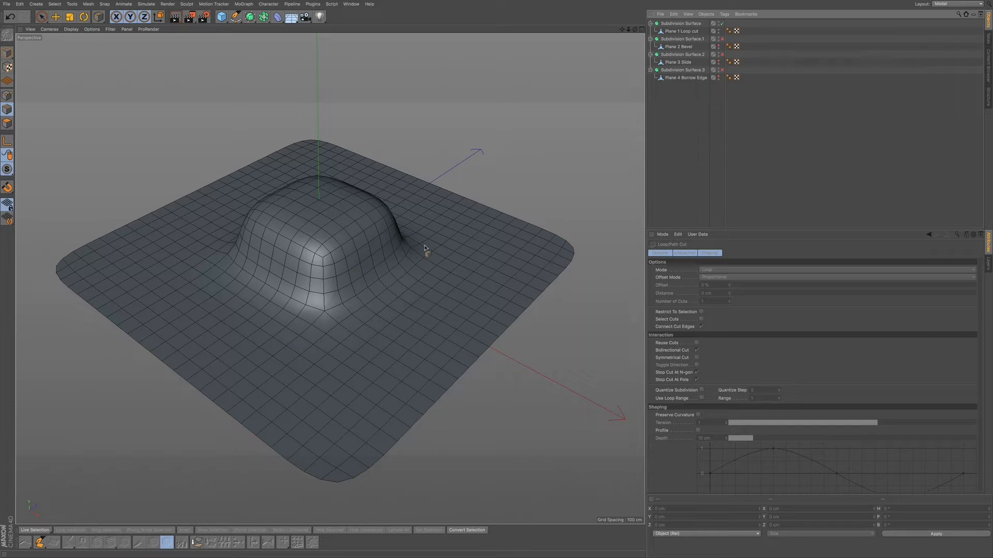
key("n")
key("a")
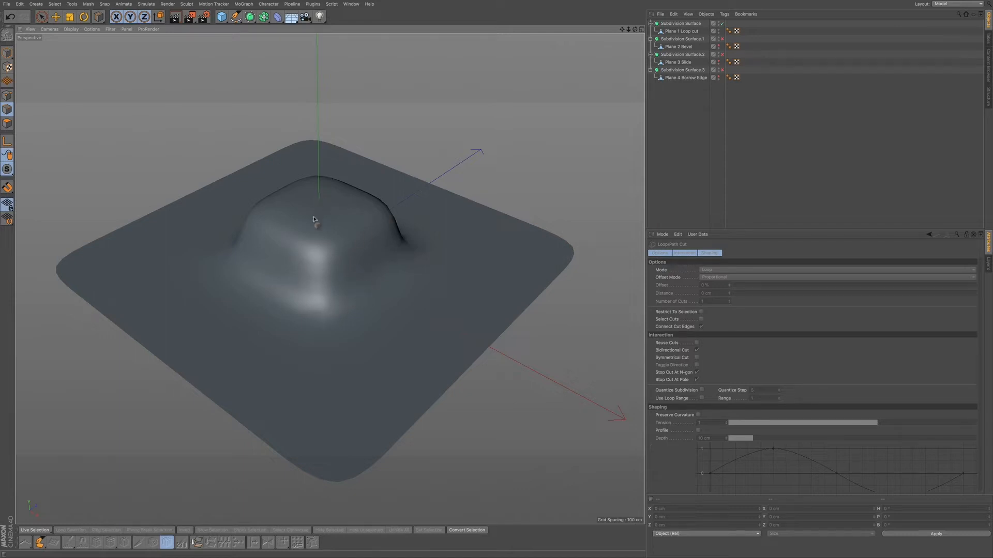
left_click(723, 24)
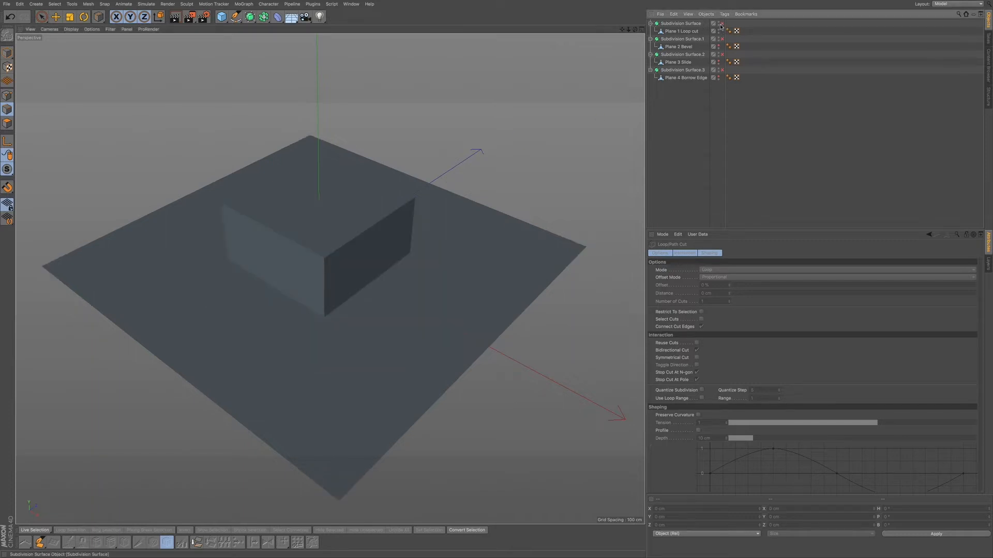
Step: Cut two loops into Plane 1 Loop cut flanking the block's dark side wall, at offsets of about 94% and 90%
left_click(682, 31)
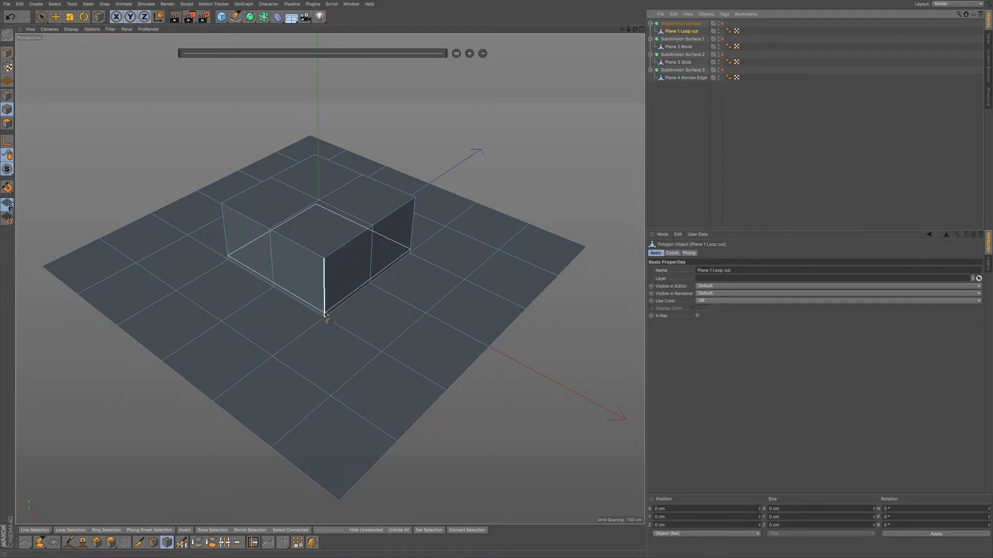
left_click(325, 313)
left_click(329, 321)
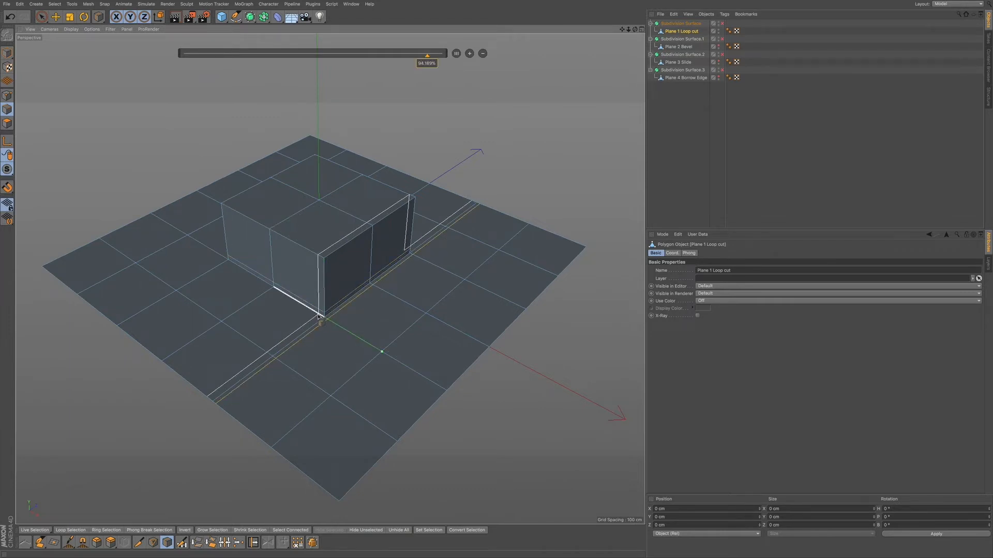
left_click(320, 317)
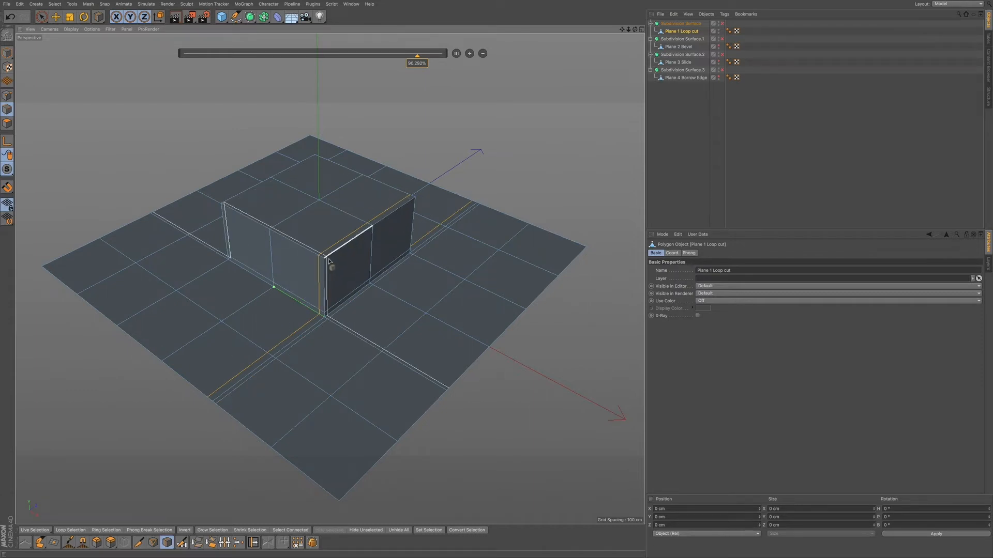
Step: Add loop cuts just inside the block's three remaining side walls, plus a horizontal loop just below its top rim
left_click(331, 262)
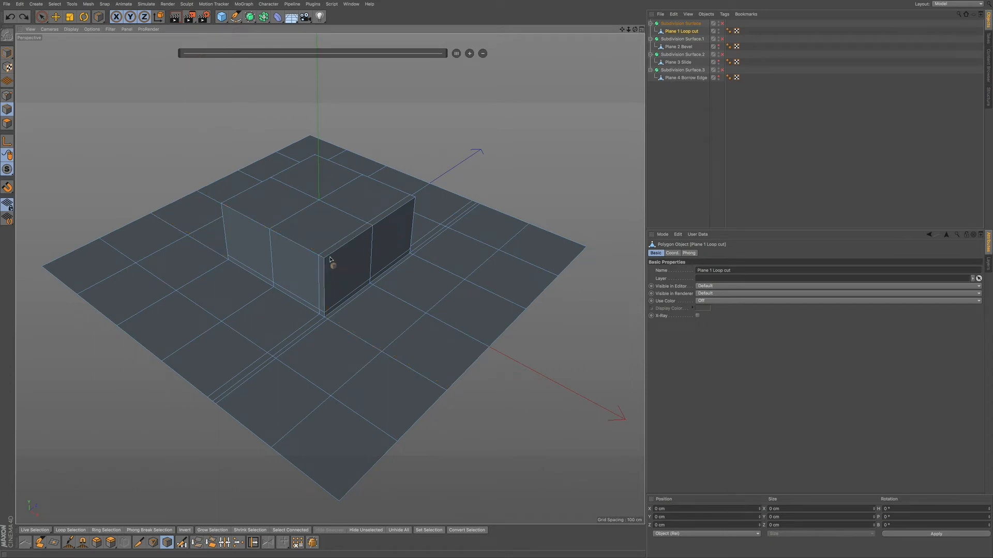
left_click(333, 262)
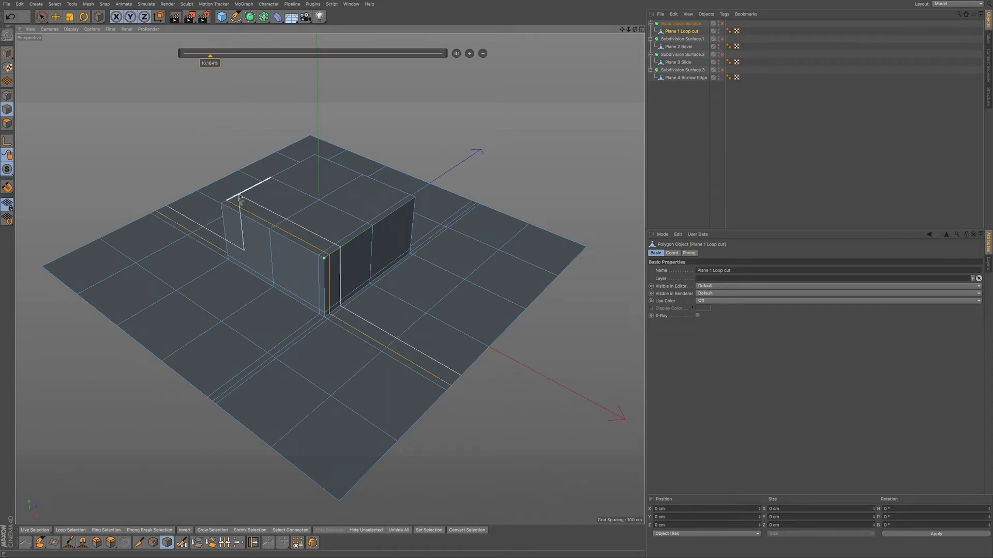
left_click(272, 180)
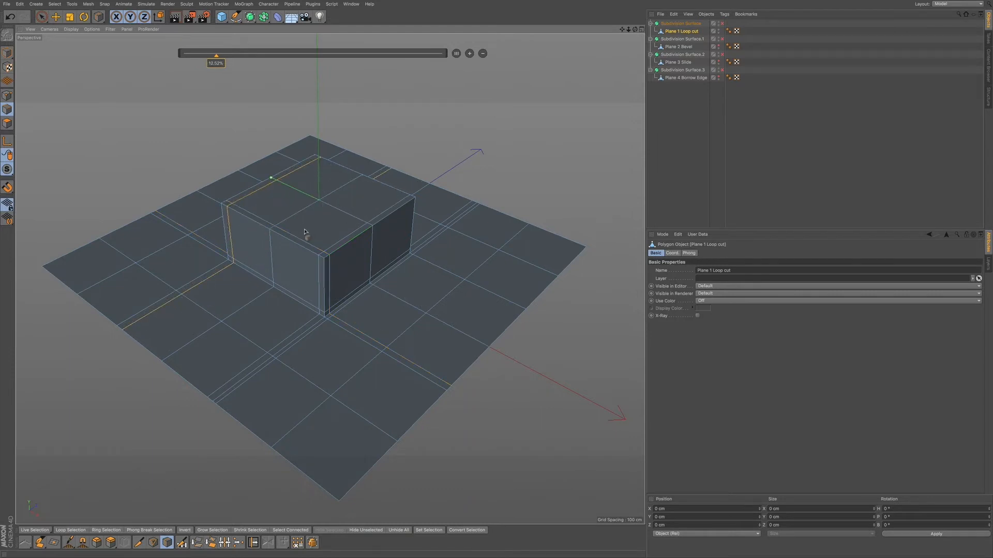
middle_click_drag(343, 213, 321, 228, "alt")
left_click_drag(363, 215, 355, 213, "alt")
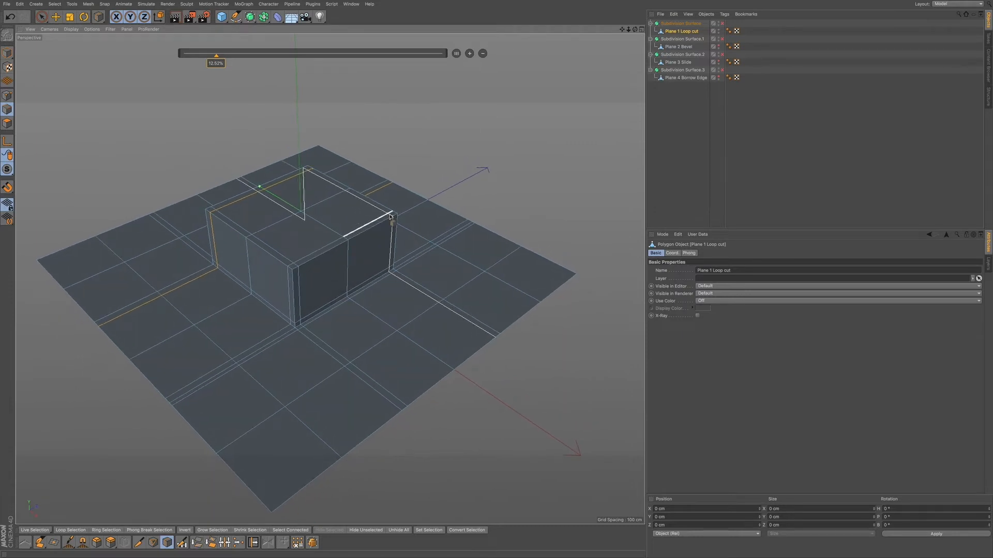
left_click(393, 219)
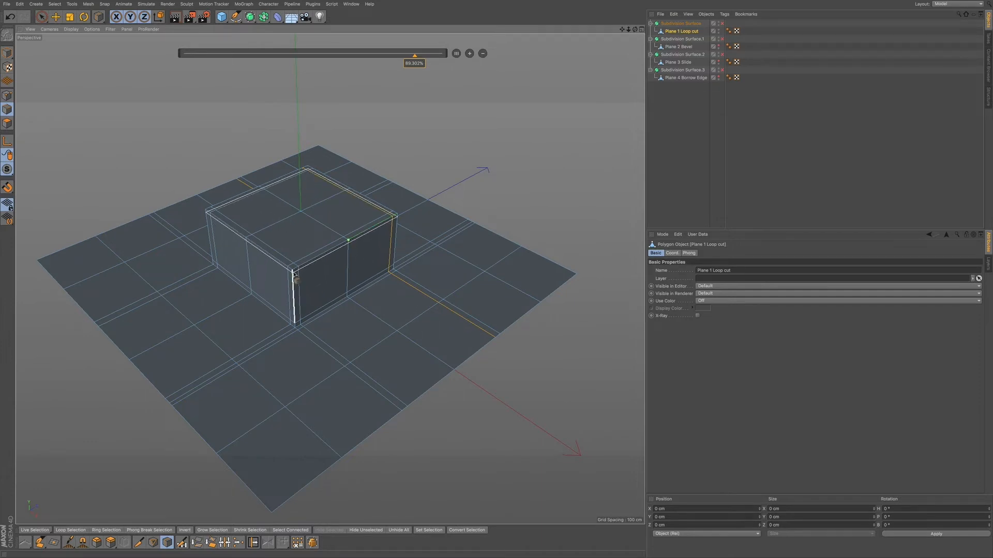
left_click(293, 275)
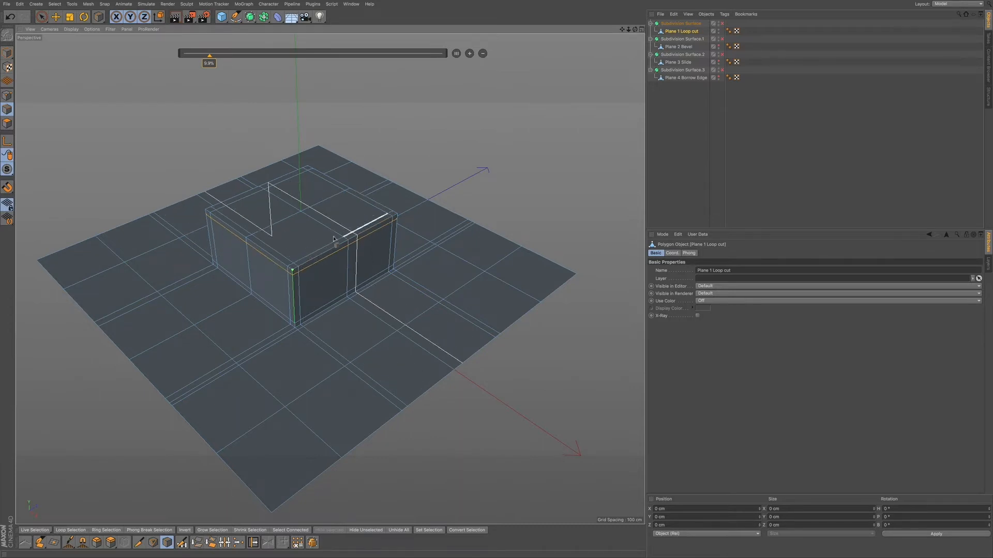
Step: Add loop cuts on the flat surface just outside the block's other three sides, at offsets of about 91%, 8% and 9%
left_click_drag(332, 257, 395, 222, "alt")
left_click_drag(286, 291, 300, 282, "alt")
left_click_drag(290, 326, 310, 332, "alt")
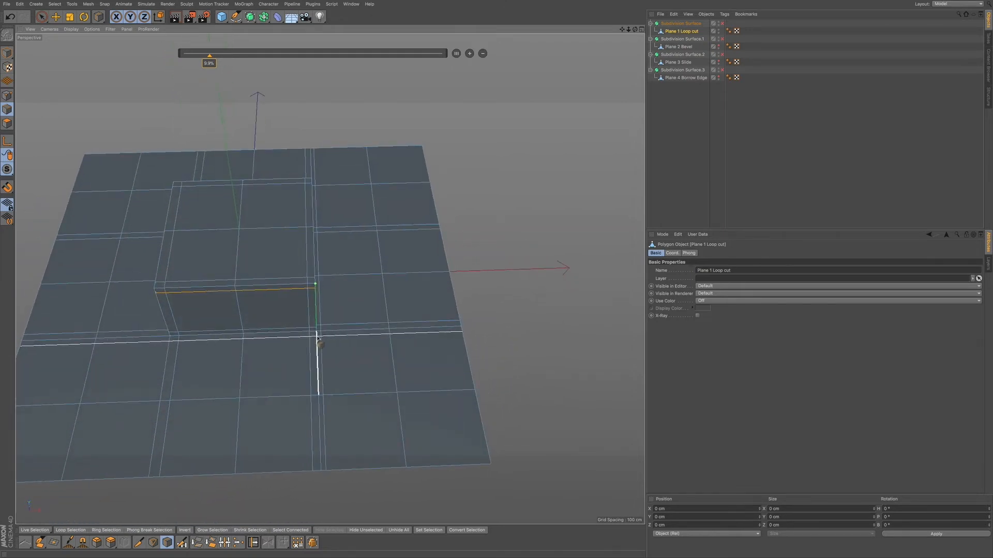
left_click(317, 342)
left_click_drag(320, 334, 302, 328, "alt")
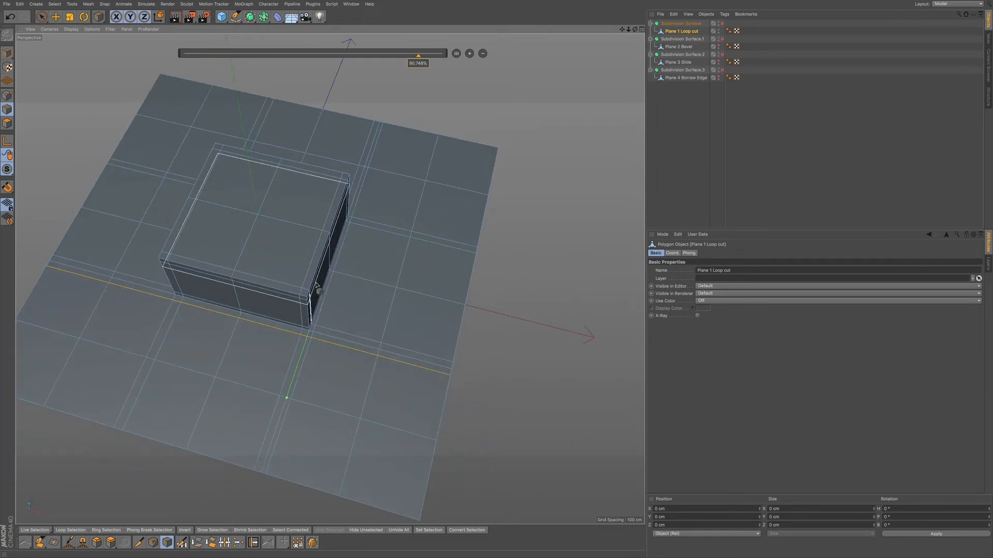
left_click_drag(165, 335, 155, 312, "alt")
left_click(157, 315)
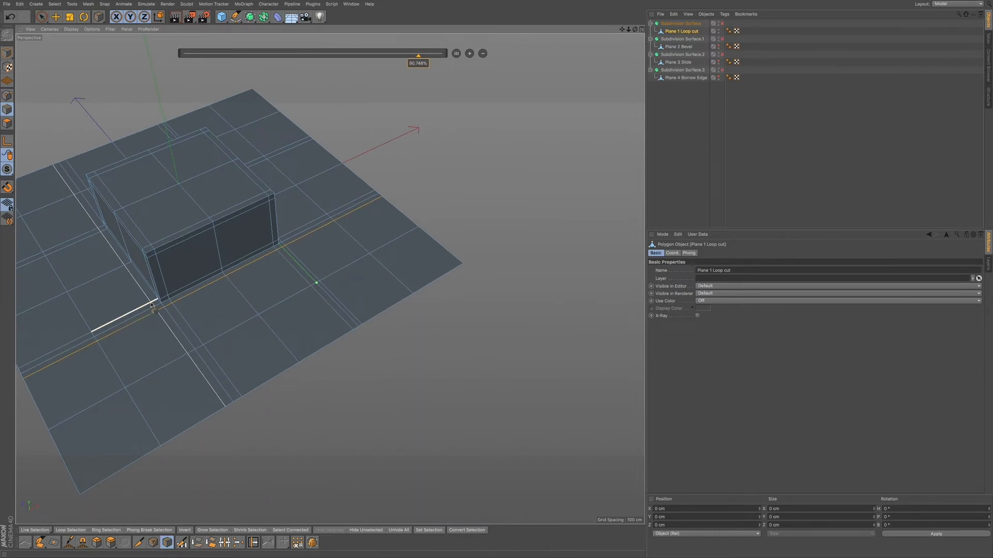
left_click_drag(171, 309, 250, 266, "alt")
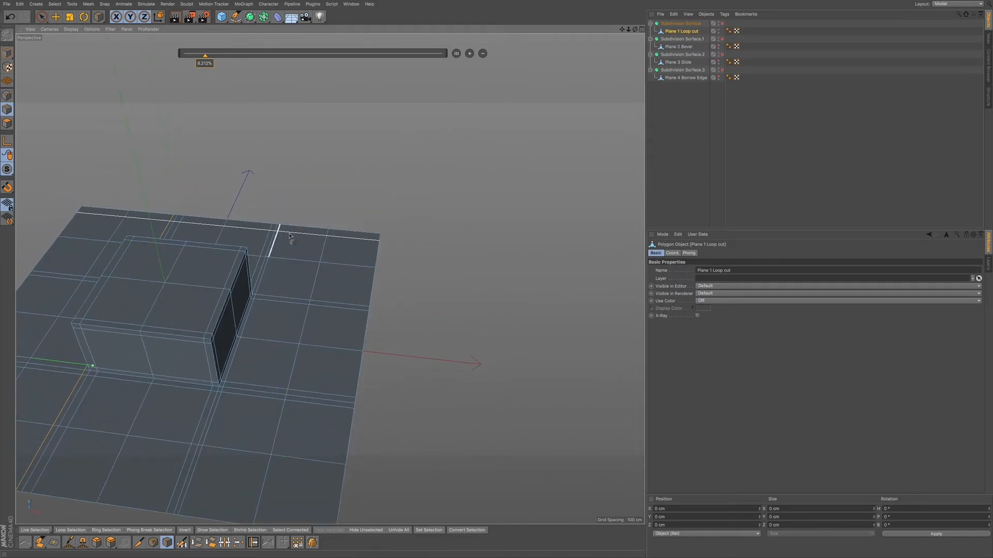
left_click_drag(207, 366, 264, 277, "alt")
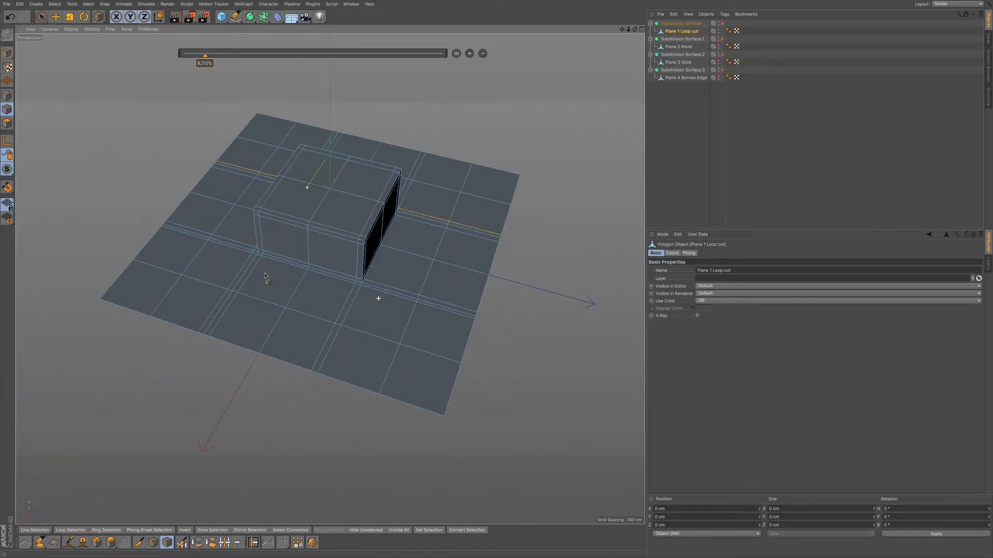
left_click(365, 289)
left_click_drag(300, 279, 291, 307, "alt")
scroll(289, 295, "up", 6)
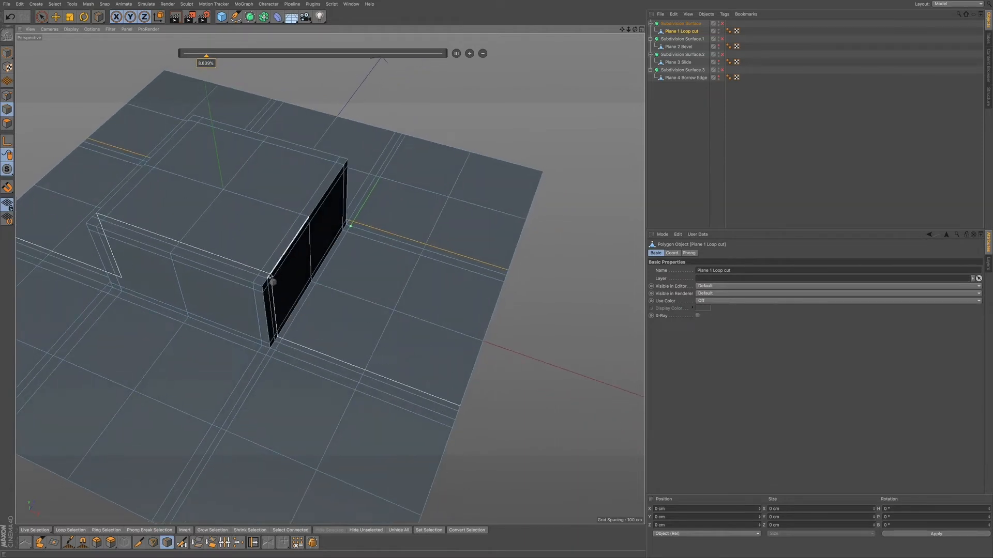
left_click_drag(306, 259, 311, 290, "alt")
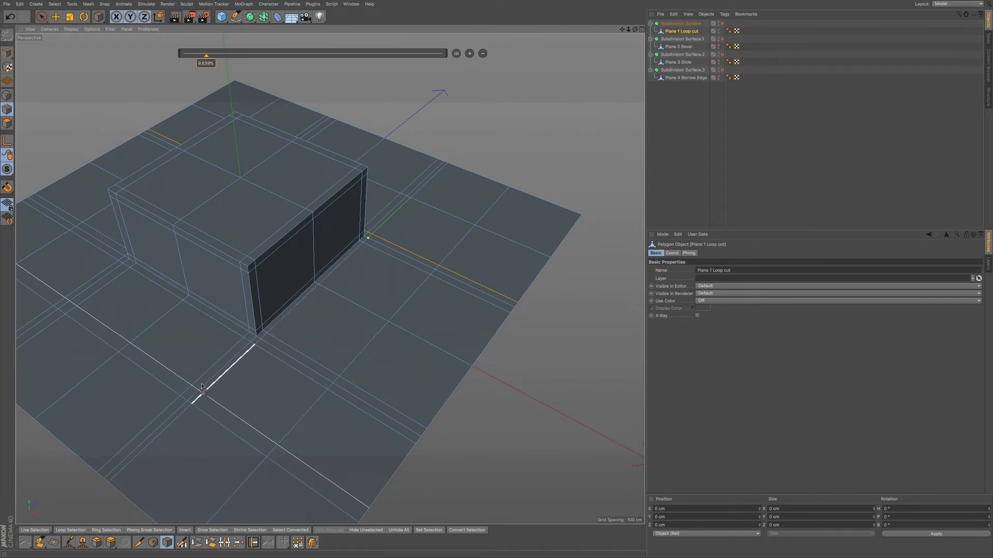
Step: Enable the Subdivision Surface of Plane 1 Loop cut and examine its smoothed edges with and without the cage shown
left_click(721, 24)
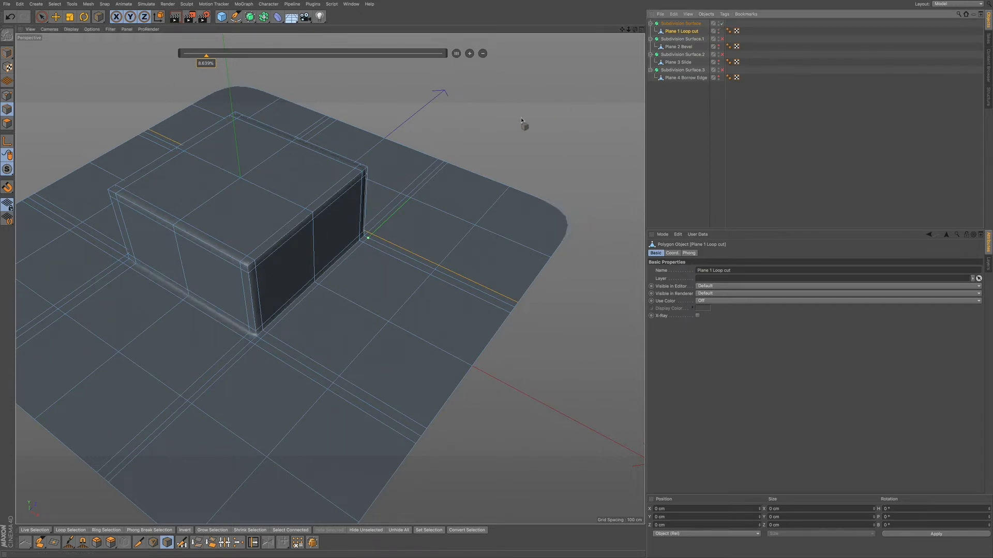
key("space")
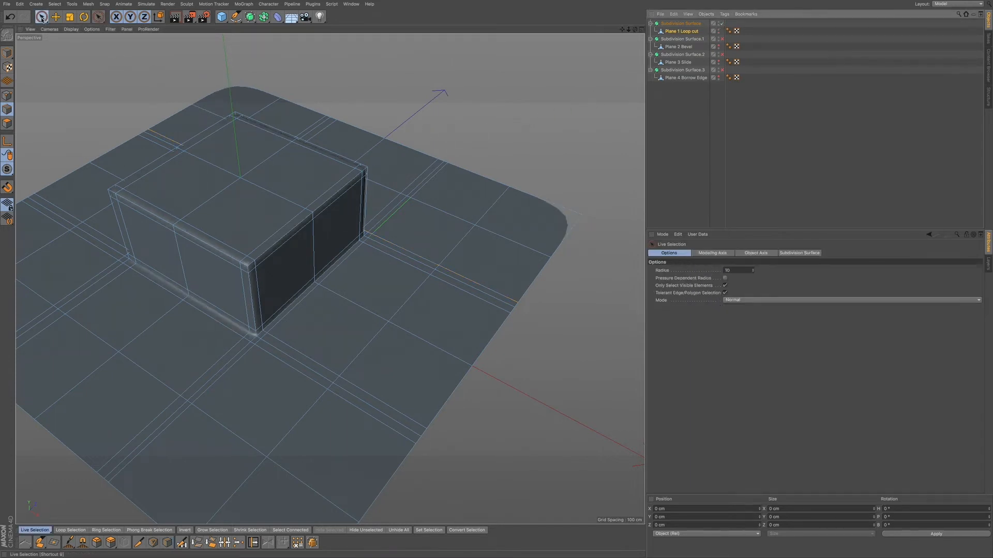
left_click(676, 112)
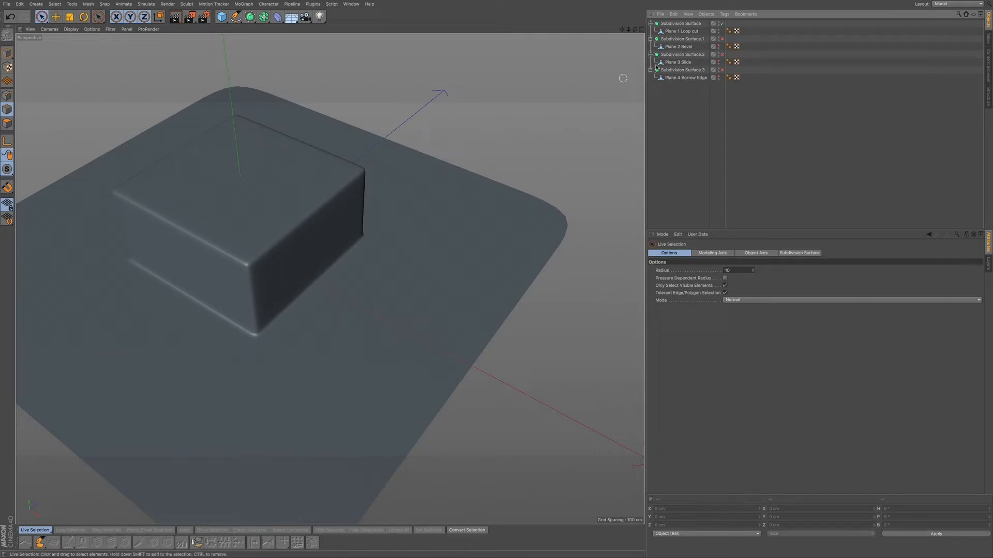
left_click(685, 32)
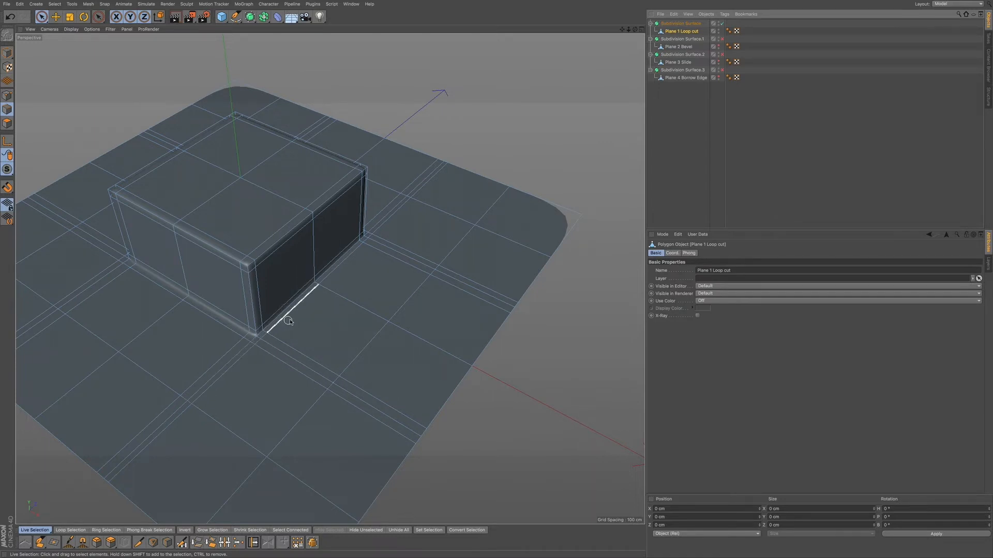
middle_click_drag(305, 280, 340, 281, "alt")
mouse_move(318, 300)
right_mouse_down("alt")
mouse_move(335, 298)
mouse_move(325, 278)
right_mouse_up("alt")
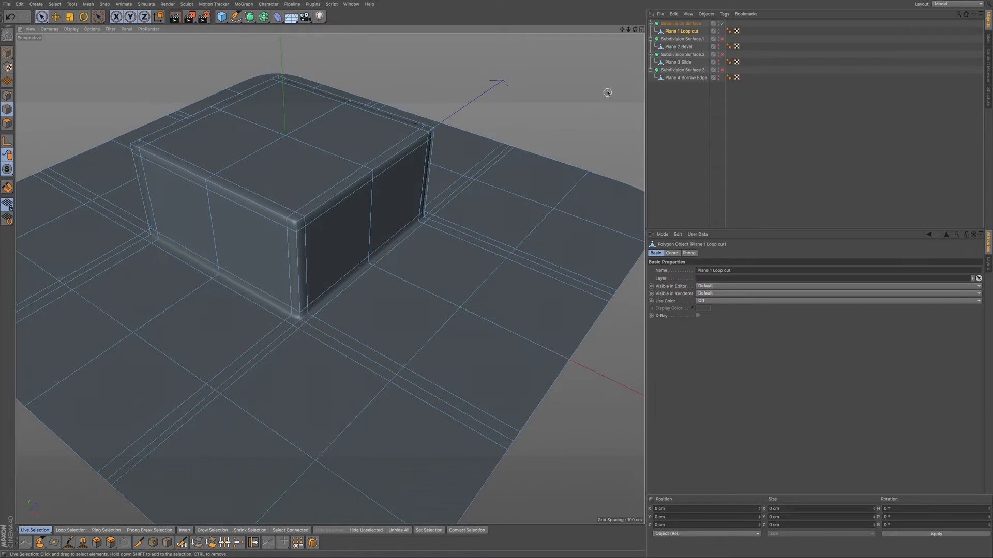
Step: Disable the first Subdivision Surface, hide Plane 1 Loop cut in the editor, and show Plane 2 Bevel selected with its Subdivision Surface enabled
left_click(721, 24)
left_click(718, 29)
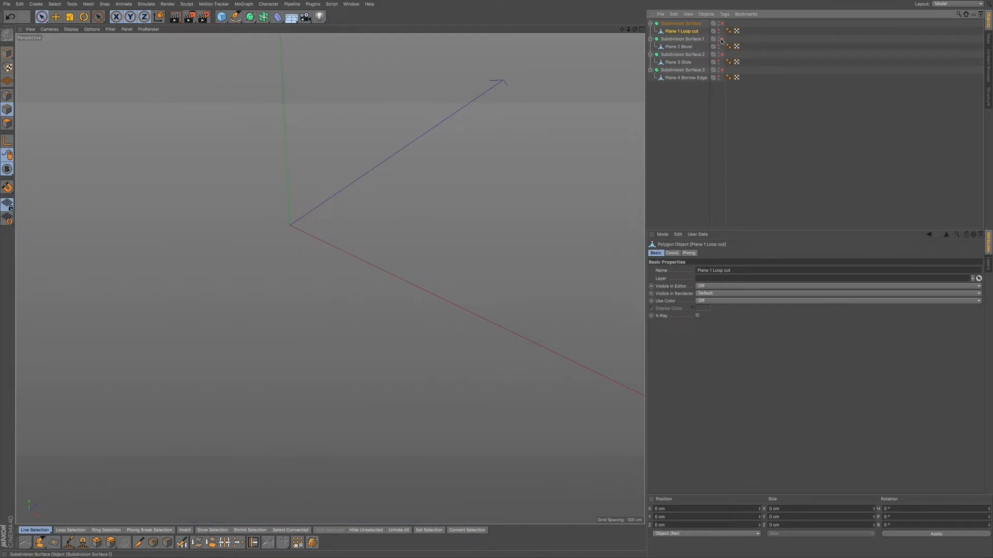
left_click(722, 40)
left_click(722, 38)
left_click(686, 48)
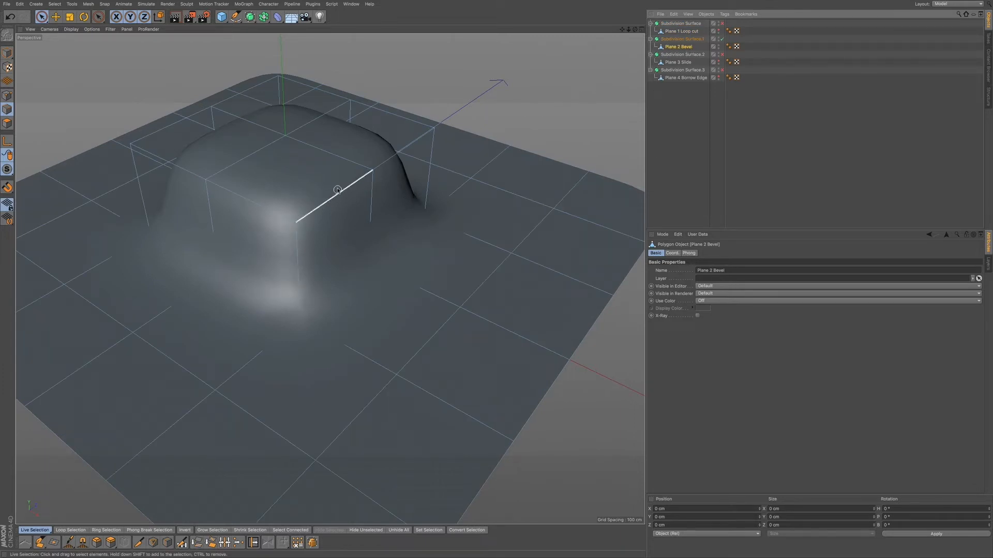
Step: Disable the Subdivision Surface of Plane 2 Bevel and select all the edges around the block's top rim
left_click(722, 38)
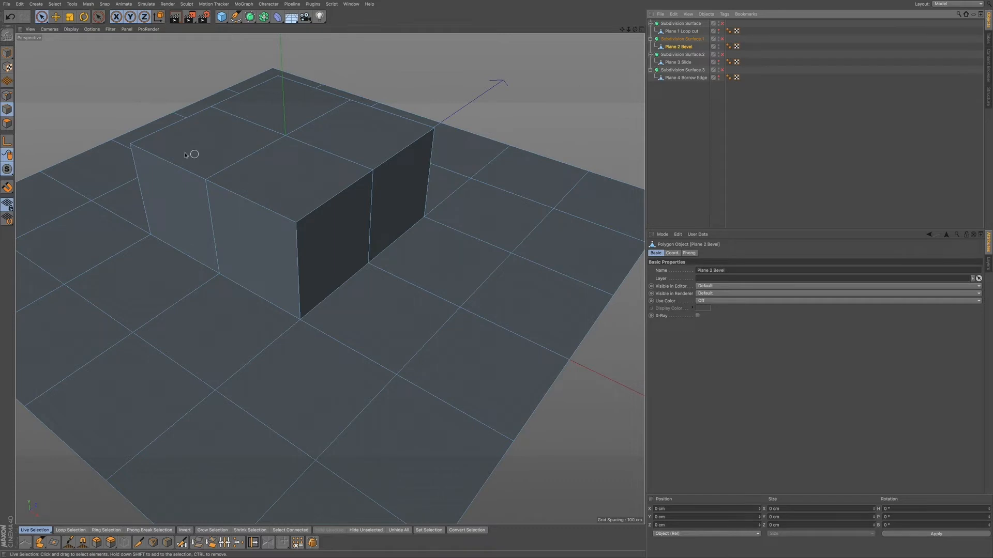
left_click(56, 16)
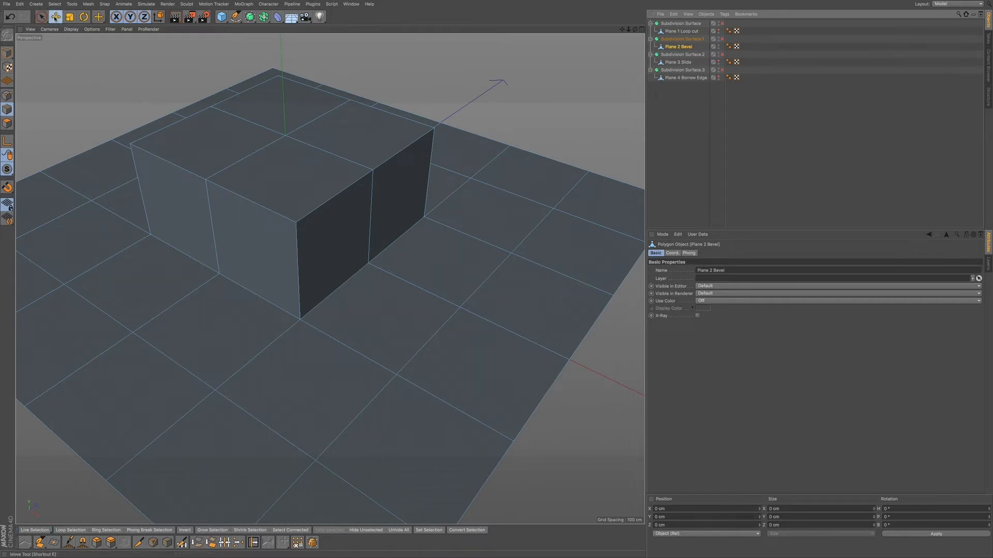
left_click(252, 203)
left_click(251, 203, "shift")
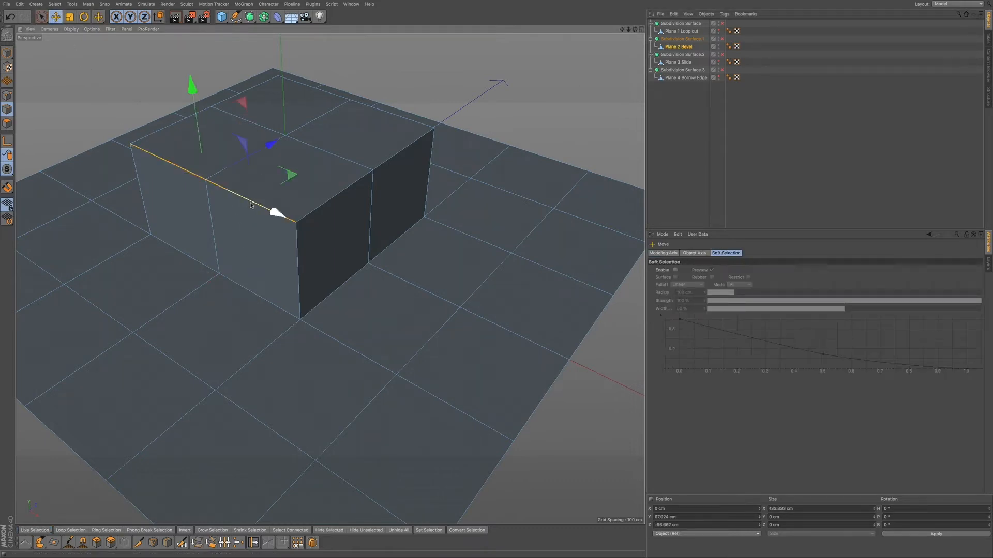
left_click(339, 197, "shift")
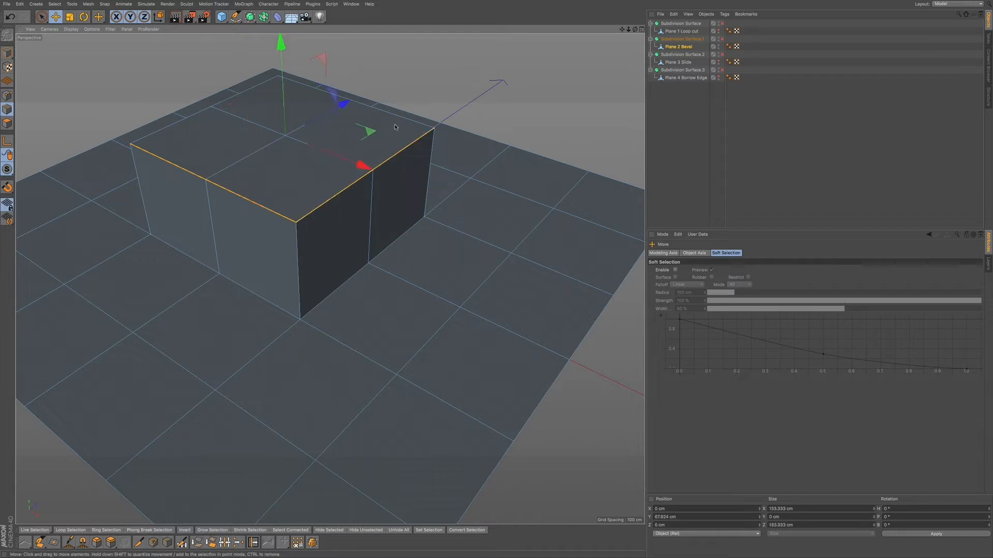
left_click(239, 97, "shift")
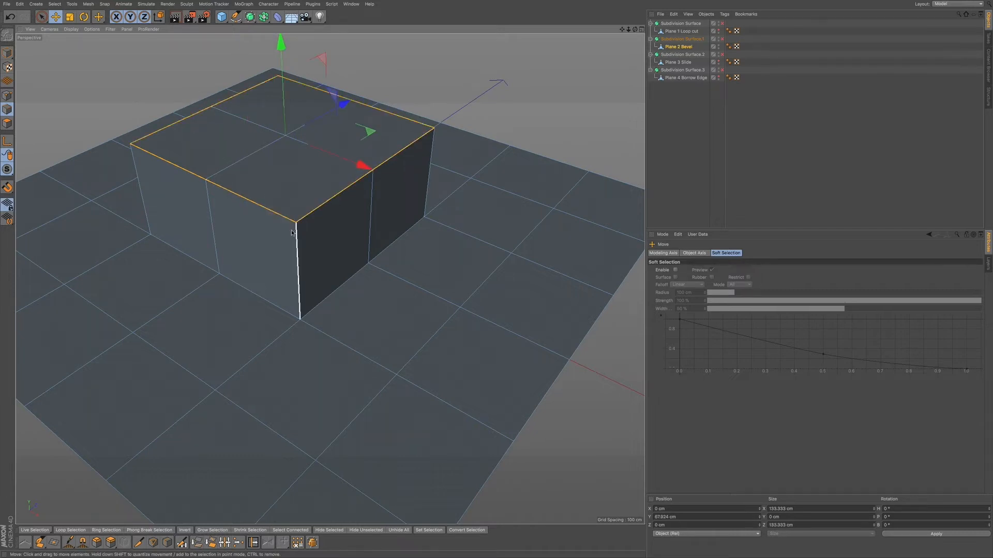
Step: Bevel the block's selected top rim edges with an offset of about 3.9 cm
key("m")
key("s")
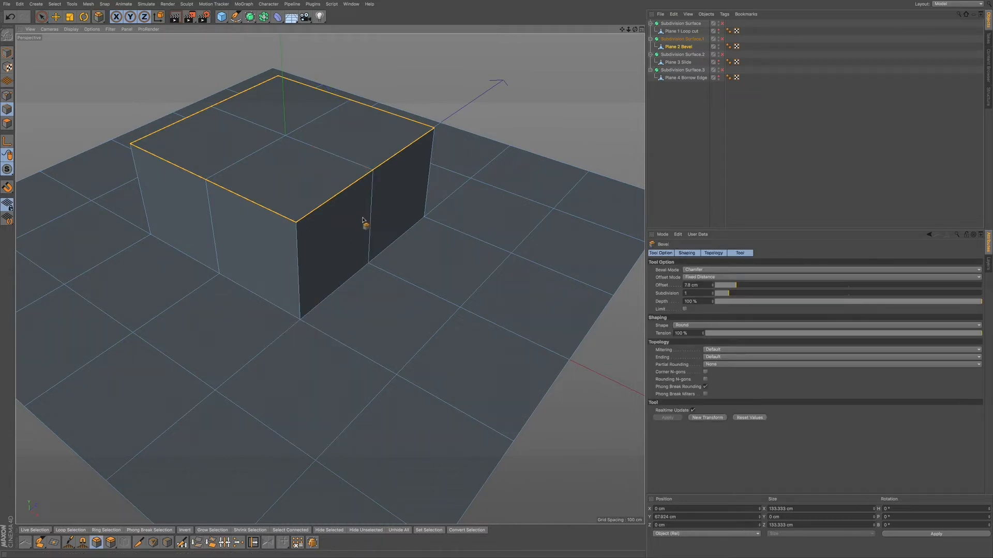
left_click_drag(332, 217, 339, 215)
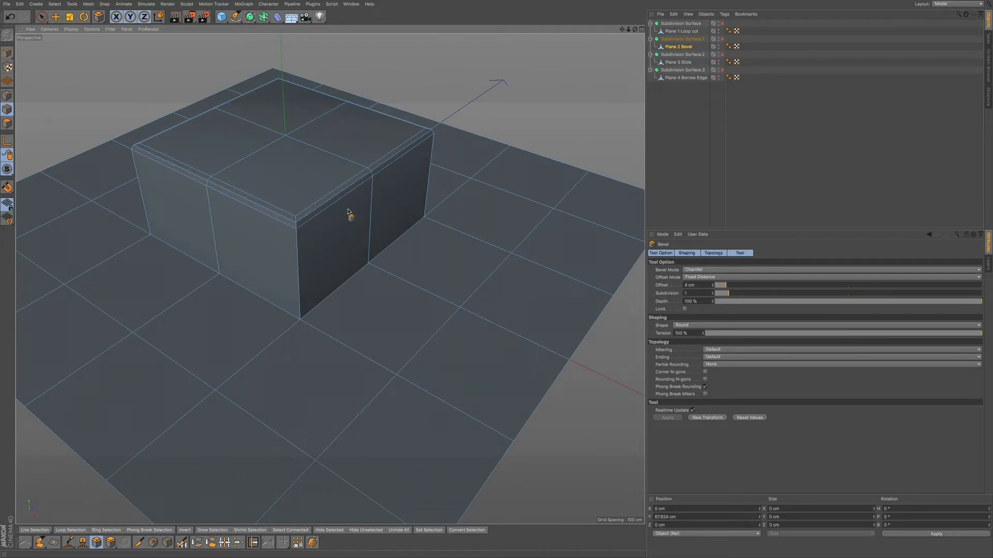
left_click_drag(347, 212, 348, 215)
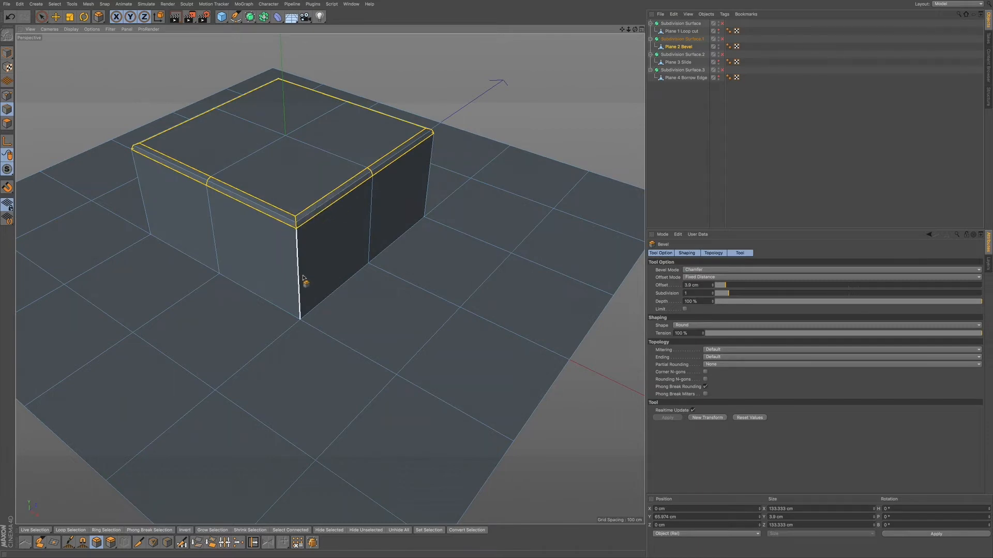
Step: Examine the bevelled top rim up close with the Subdivision Surface of Plane 2 Bevel on and off
left_click_drag(306, 266, 292, 227, "alt")
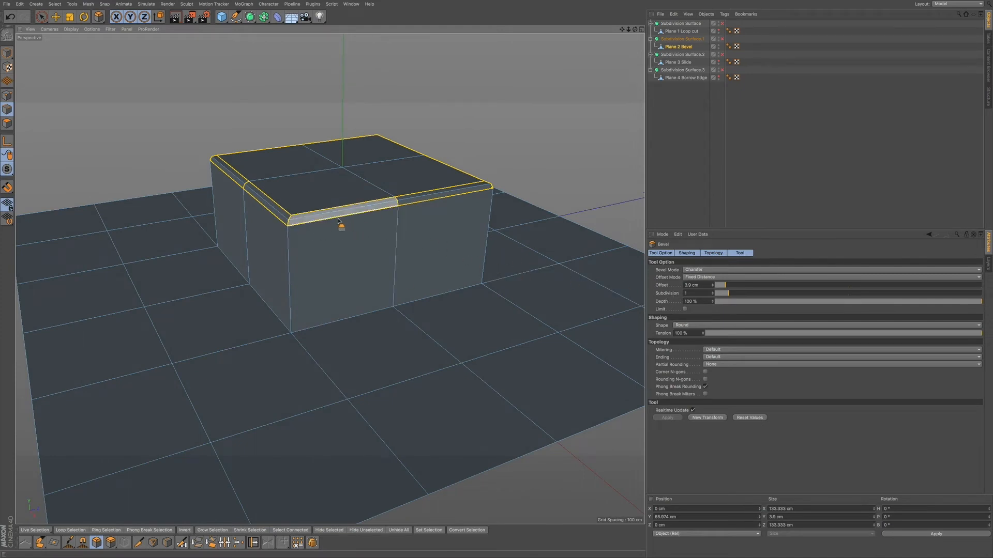
scroll(310, 217, "up", 10)
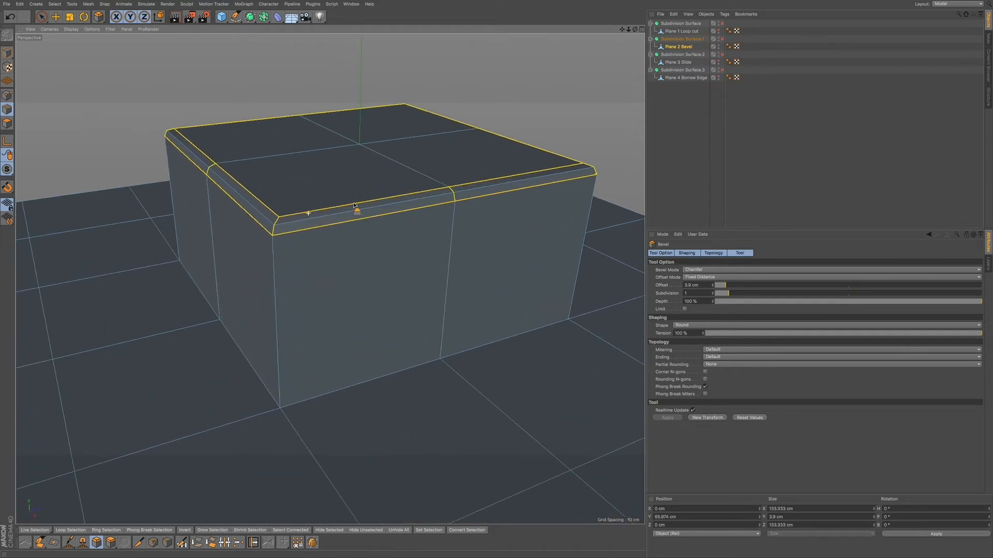
scroll(358, 259, "up", 1)
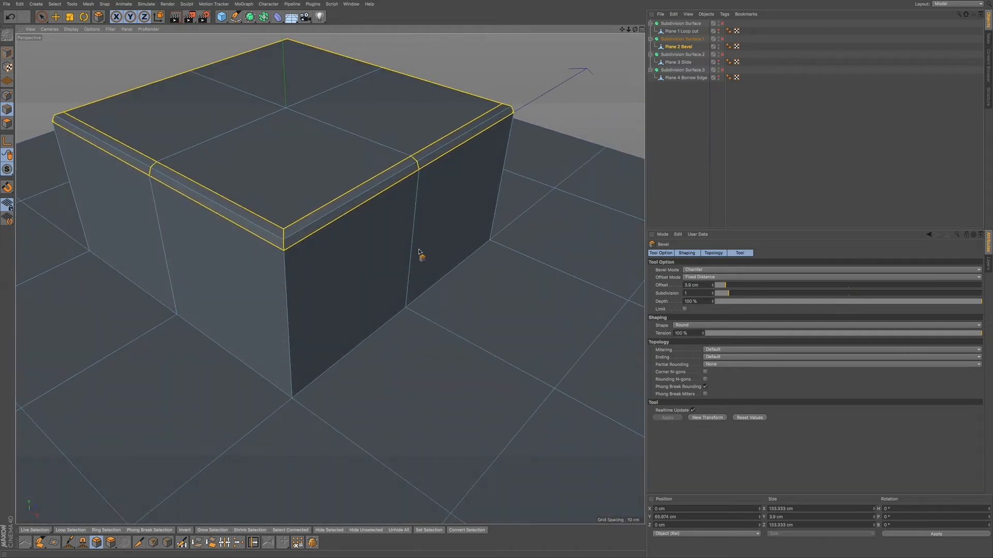
left_click(722, 39)
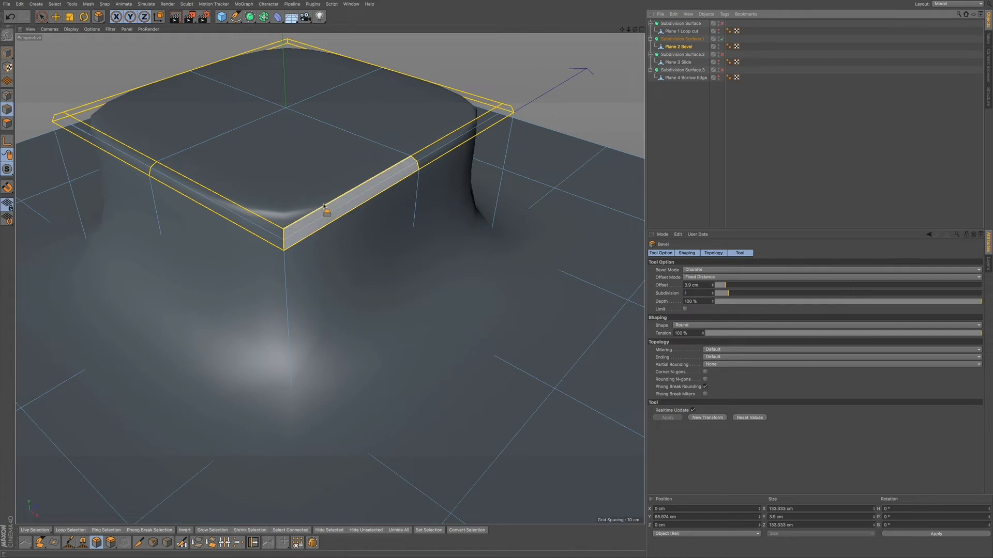
left_click(722, 39)
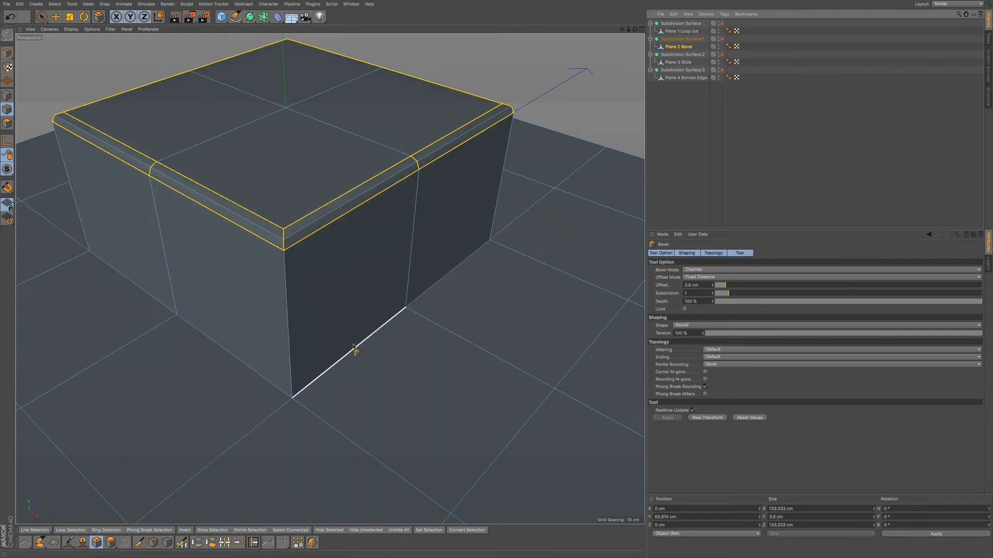
Step: Select the edges where three of the block's sides meet the flat surface
left_click(55, 17)
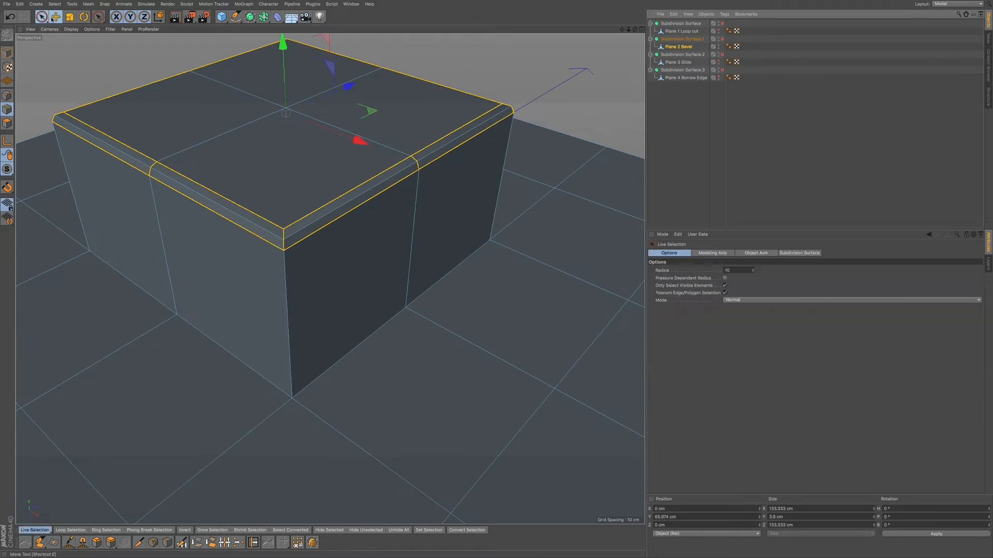
left_click(327, 375)
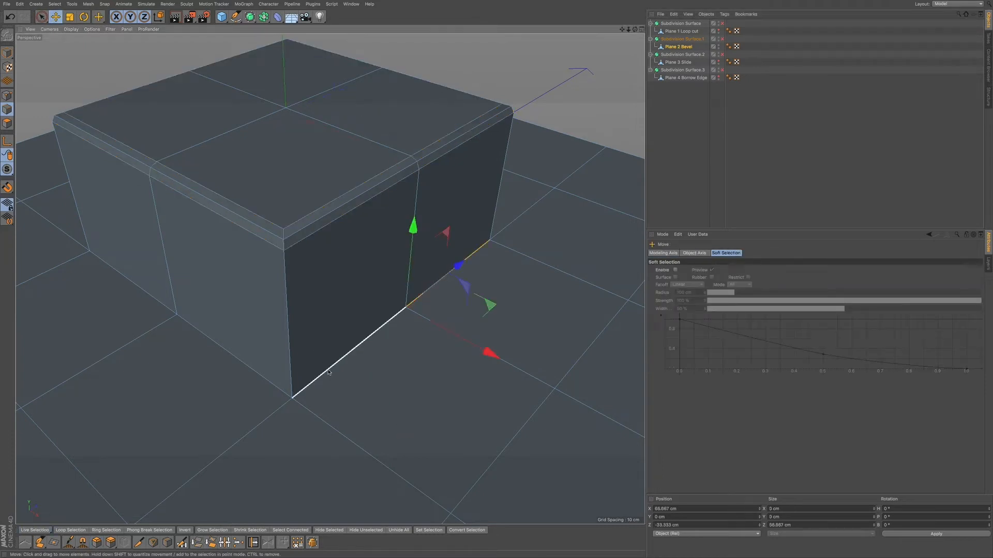
left_click(258, 375, "shift")
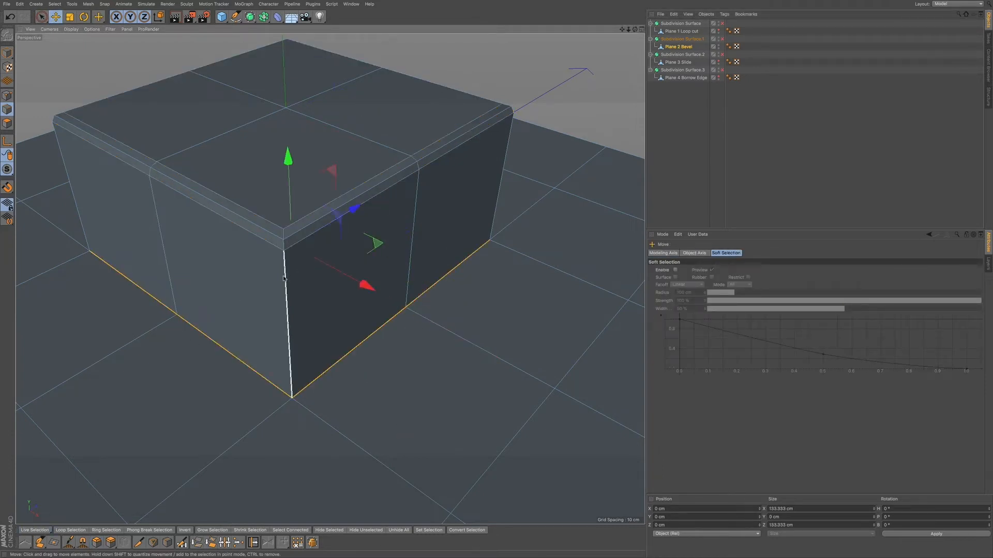
scroll(313, 288, "up", 3)
scroll(313, 288, "up", 2)
right_click_drag(405, 245, 379, 261, "alt")
left_click_drag(417, 231, 299, 254, "alt")
double_click(430, 357, "shift")
left_click_drag(480, 248, 311, 239, "alt")
middle_click_drag(441, 267, 269, 253, "alt")
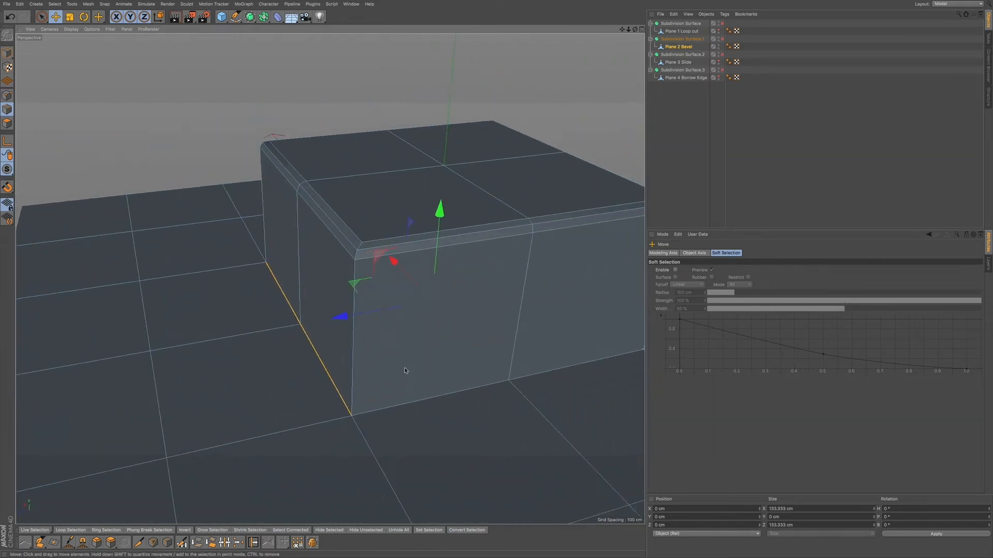
Step: Add the base edges of the block's remaining side to the selection, undoing the wrong picks
double_click(408, 401)
key("ctrl+z")
double_click(336, 381, "shift")
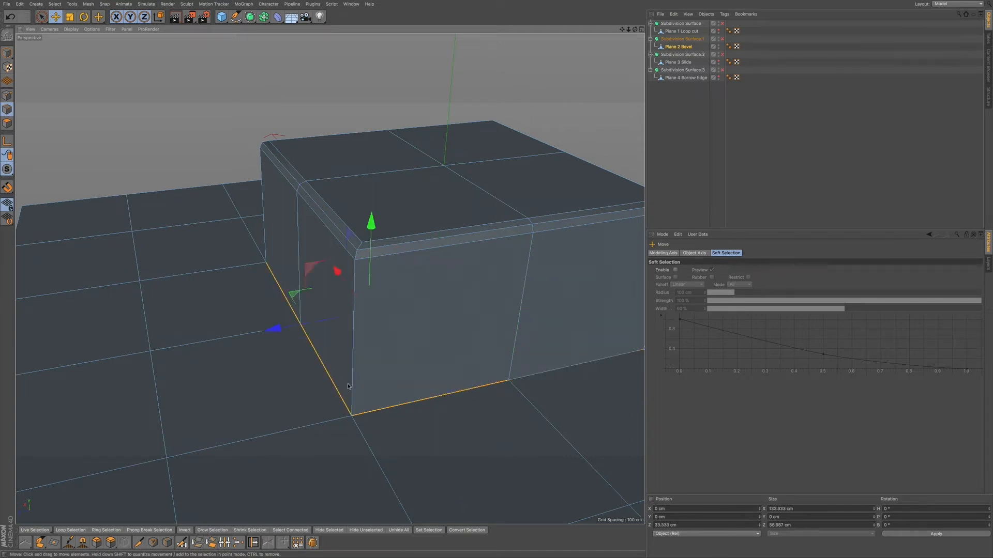
key("ctrl+z")
key("ctrl+z")
key("ctrl+z")
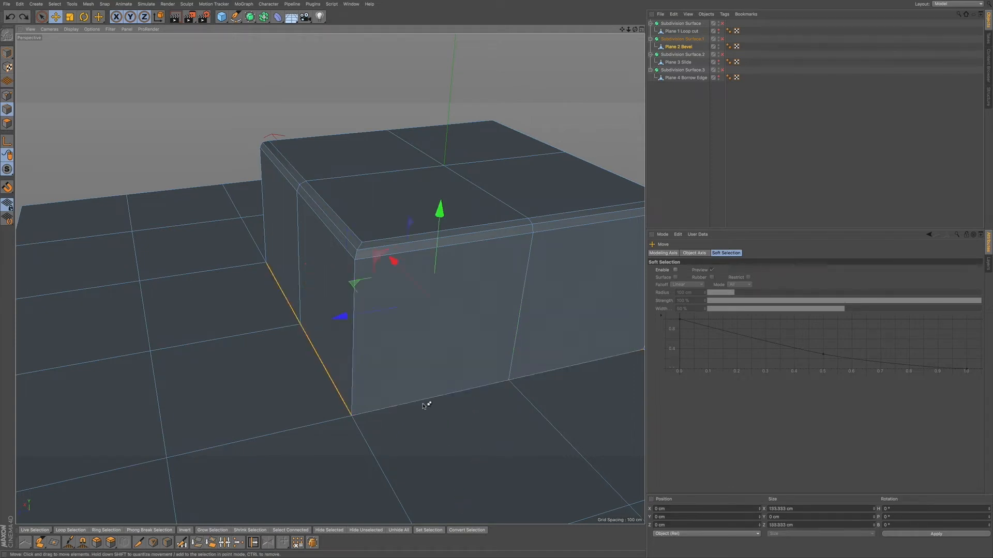
double_click(431, 396, "shift")
left_click_drag(394, 350, 524, 352, "alt")
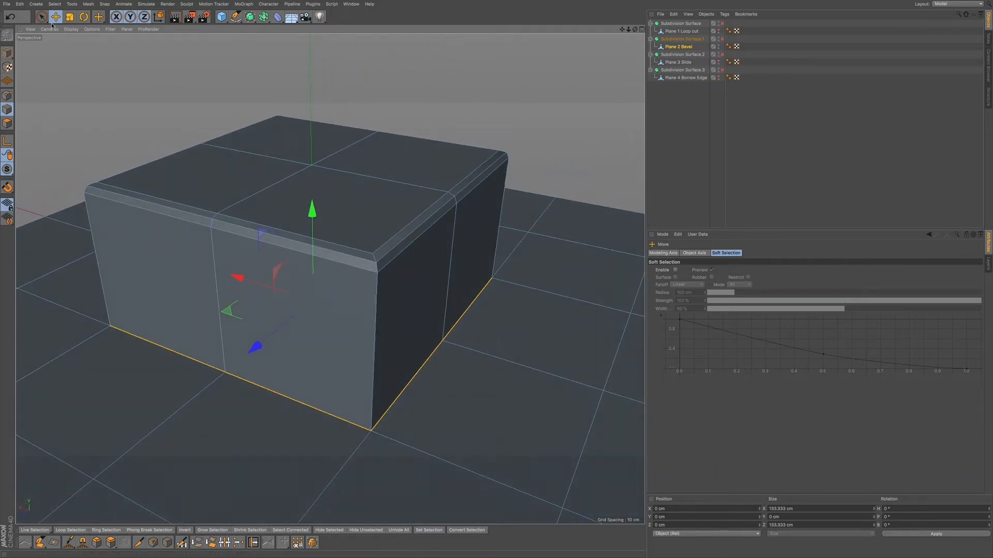
Step: Bevel the selected edges around the block's base with an offset of about 3.8 cm
left_click(31, 30)
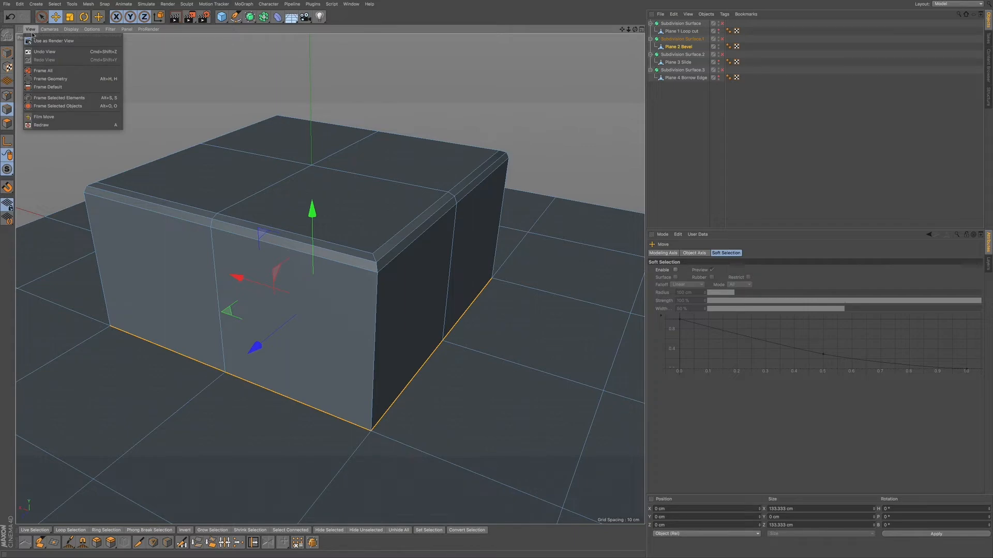
left_click(41, 86)
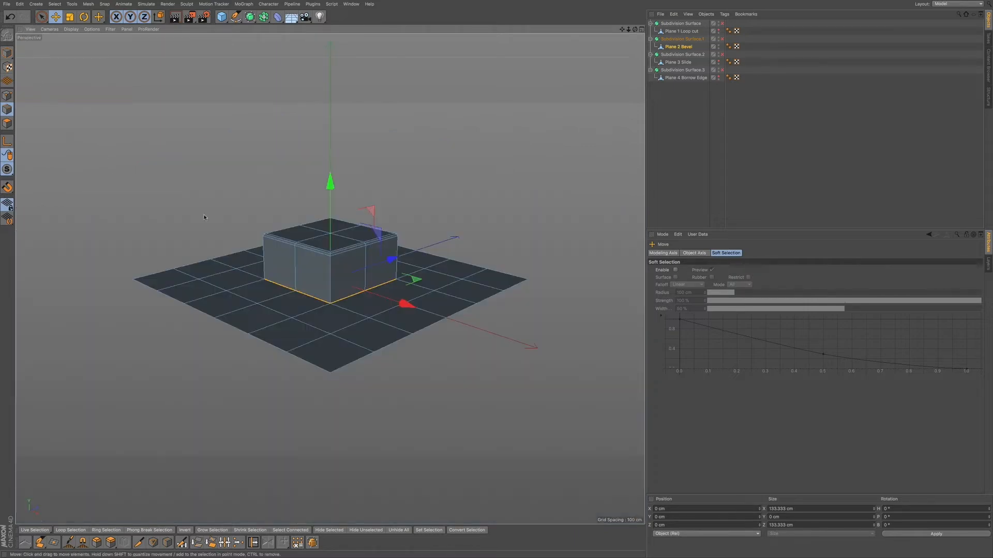
scroll(337, 270, "up", 6)
left_click_drag(388, 263, 357, 277, "alt")
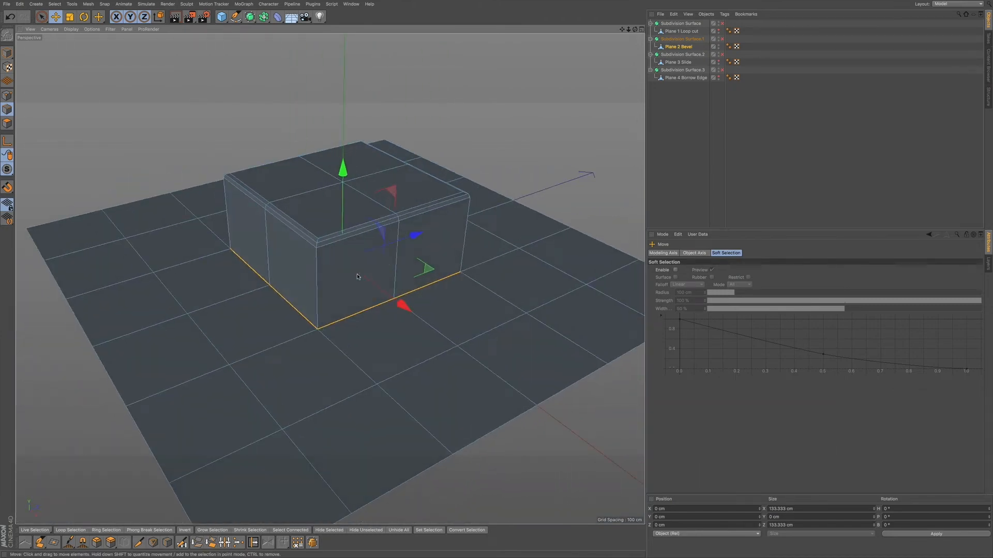
key("m")
key("s")
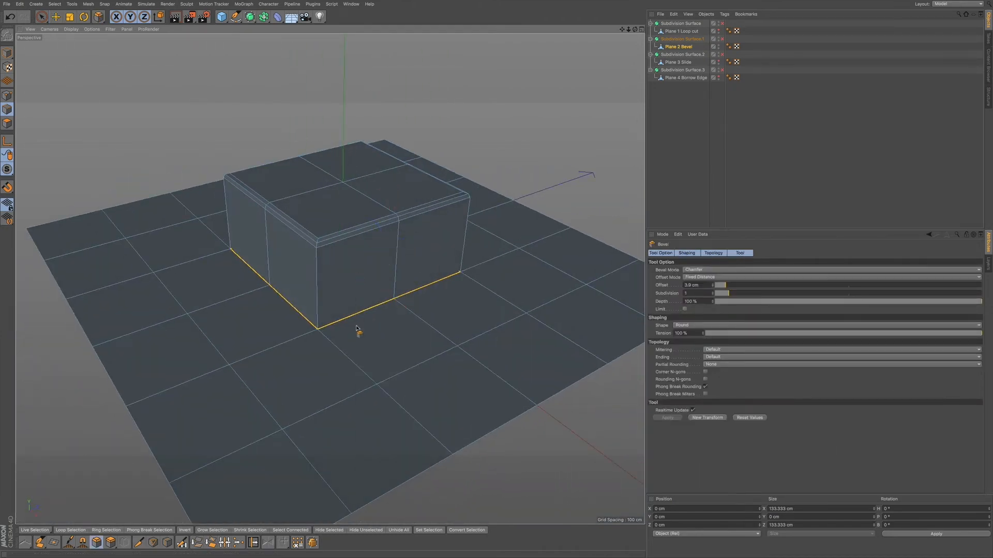
left_click_drag(352, 329, 367, 328)
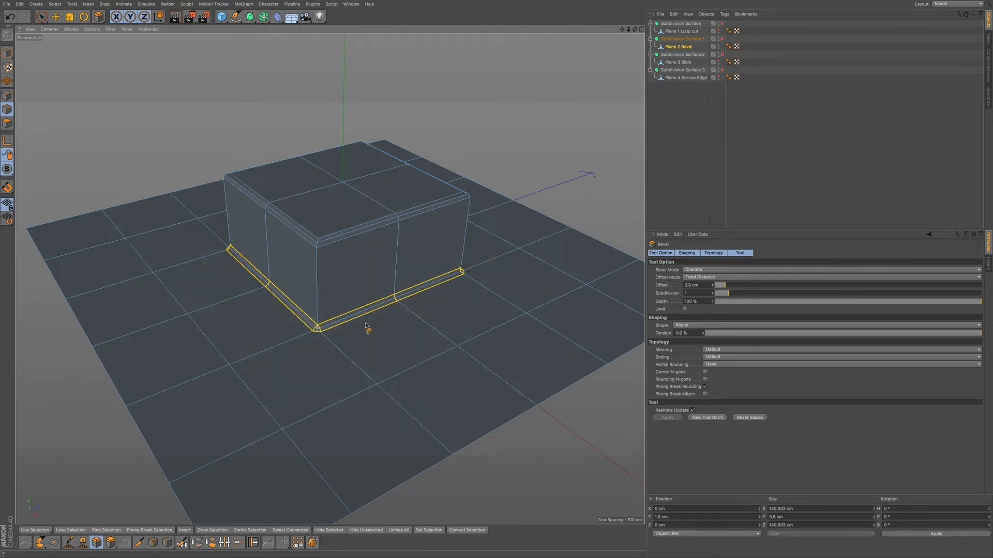
Step: Add the loop through the block's vertical corner edges to the selection and try to bevel it by about 2.8 cm
left_click(42, 16)
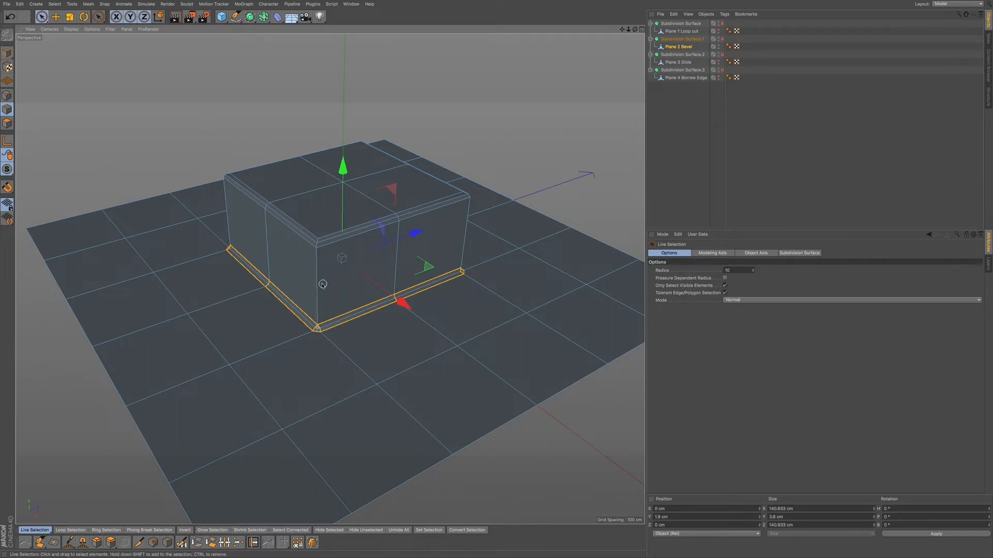
key("u")
key("l")
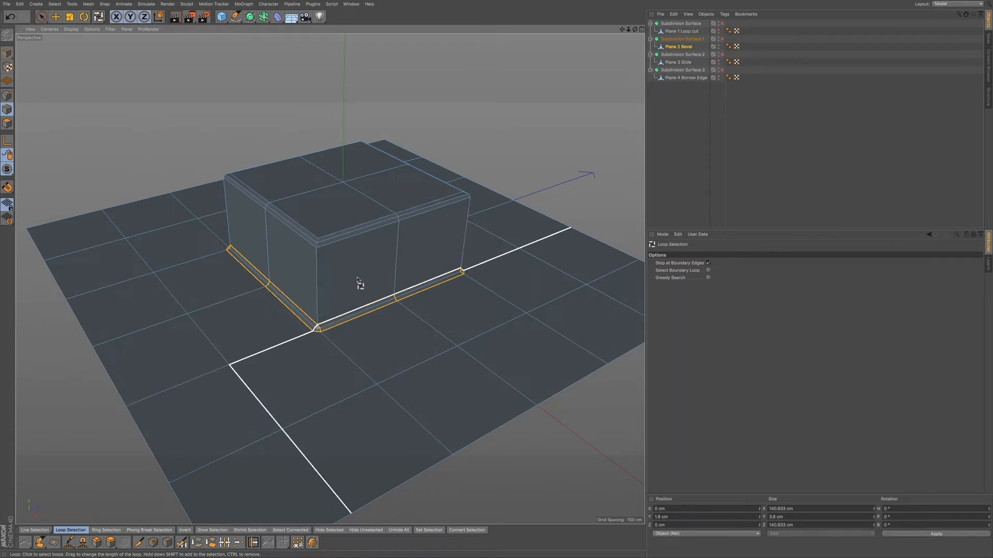
left_click(320, 296, "shift")
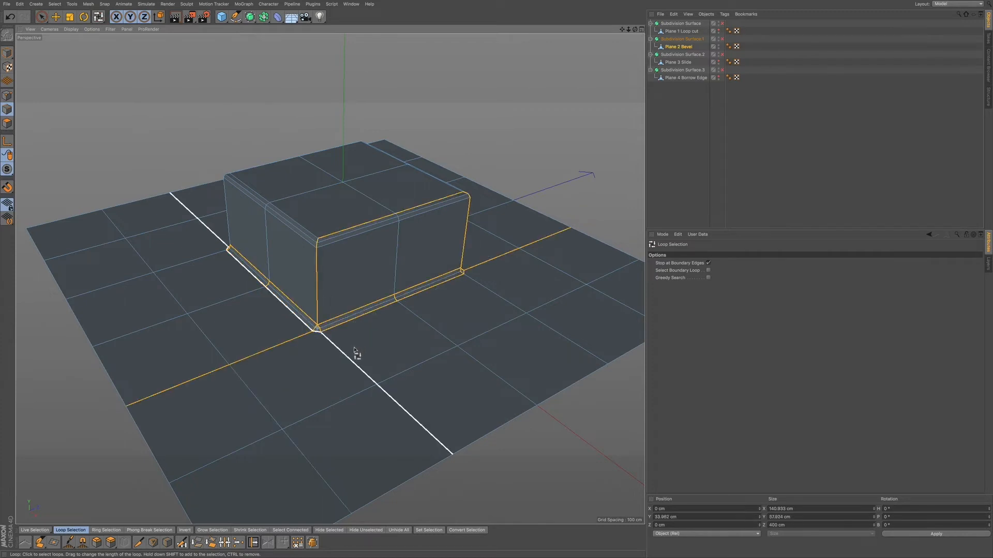
key("m")
key("s")
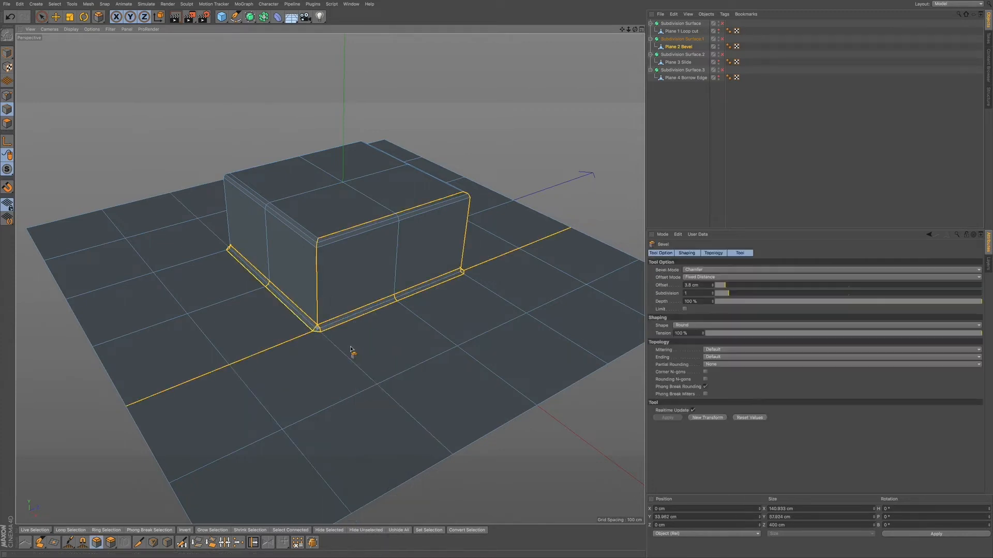
left_click_drag(376, 335, 346, 334)
Step: Undo the corner, base and rim bevels of Plane 2 Bevel, back to the unbevelled block with its top rim selected
key("ctrl+z")
key("ctrl+z")
key("ctrl+z")
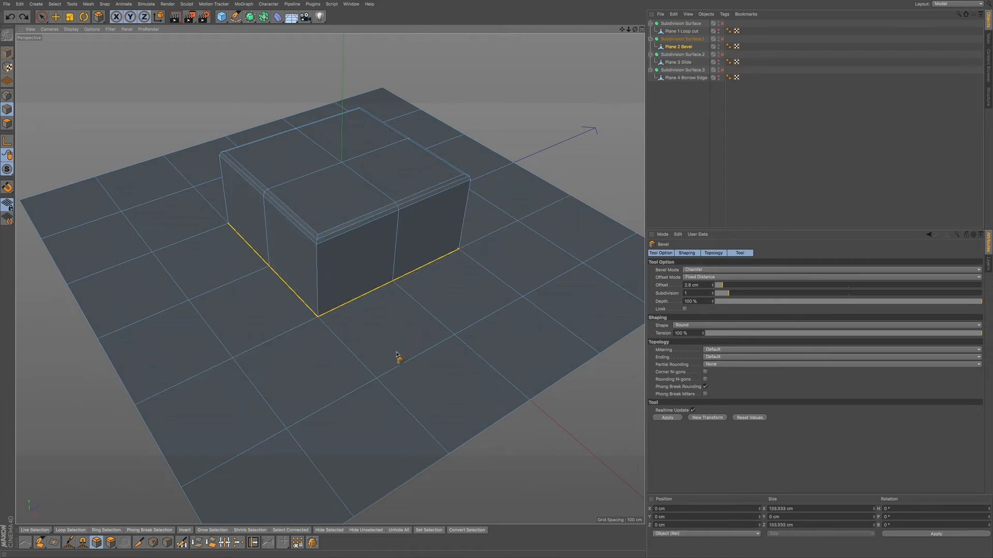
key("ctrl+z")
key("ctrl+z")
key("ctrl+z")
key("ctrl+z")
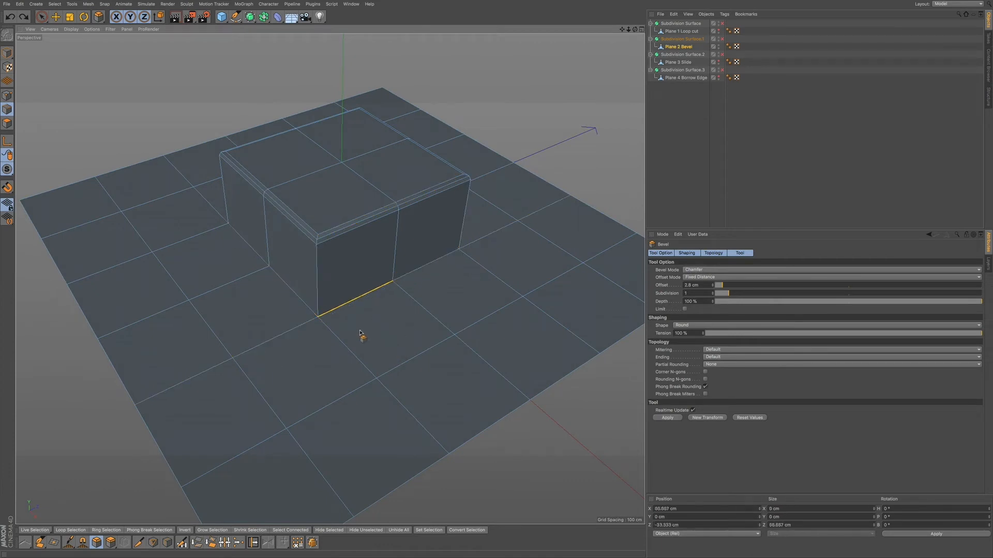
key("ctrl+z")
key("ctrl+z")
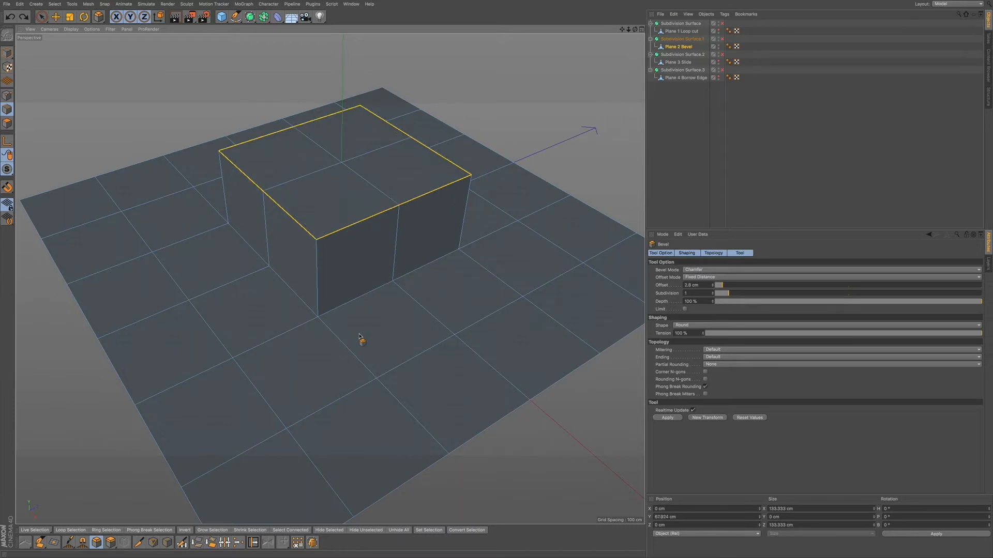
Step: Loop-select the block's base edges together with its top rim, with Stop at Boundary Edges switched off
key("u")
key("l")
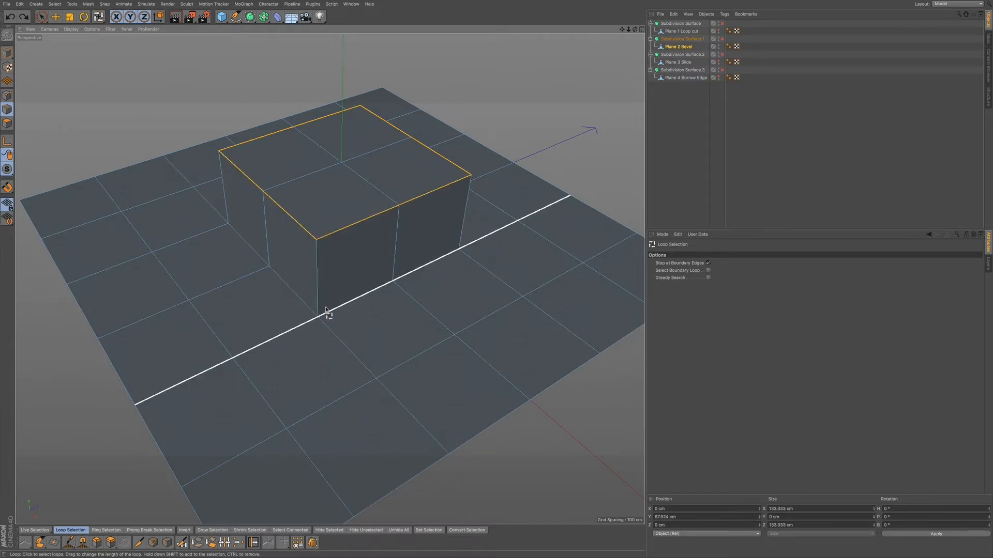
left_click(709, 263)
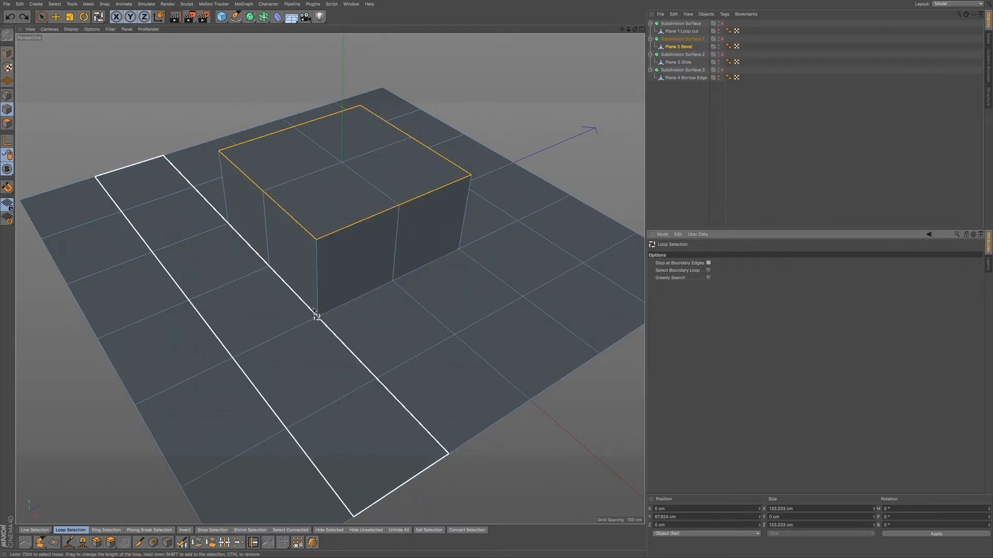
left_click(330, 311)
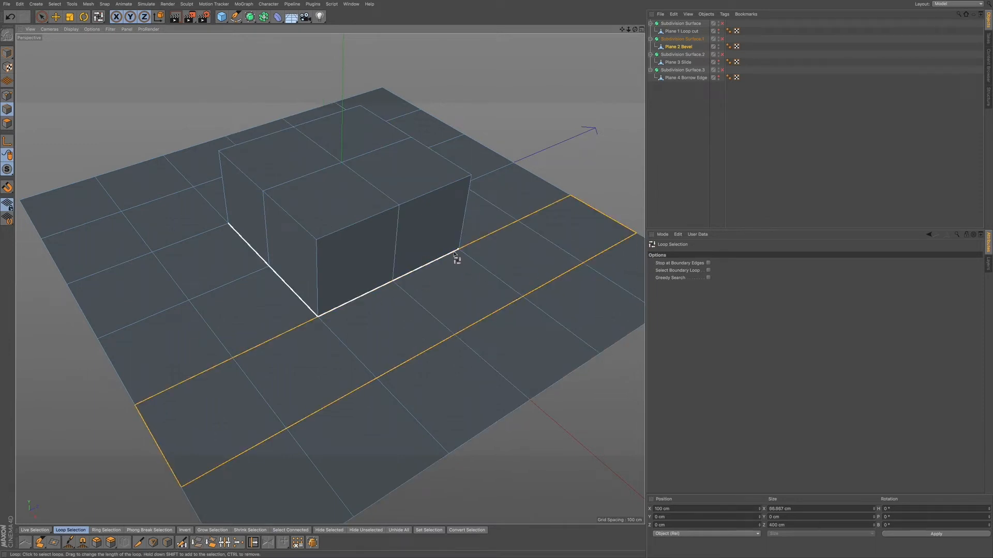
left_click(455, 254)
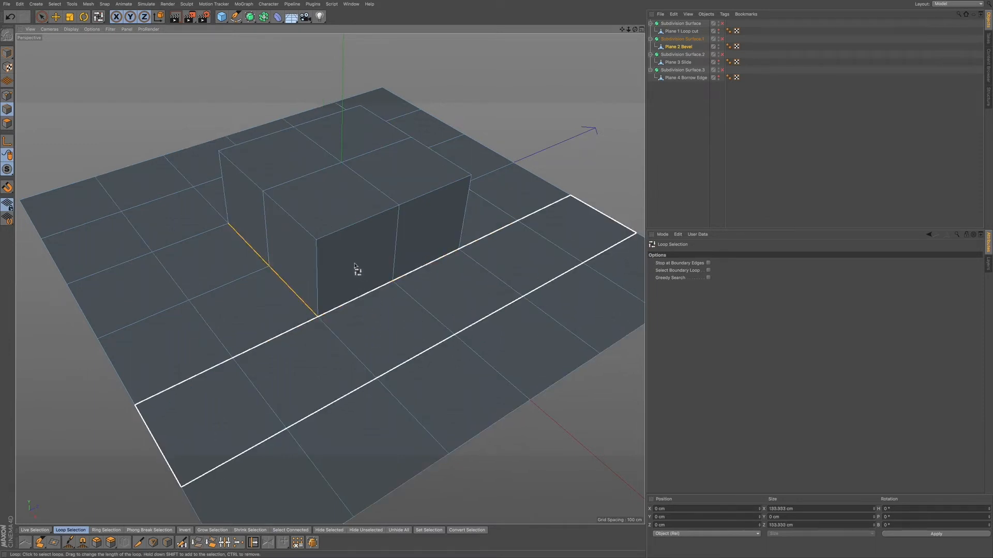
left_click(331, 232, "shift")
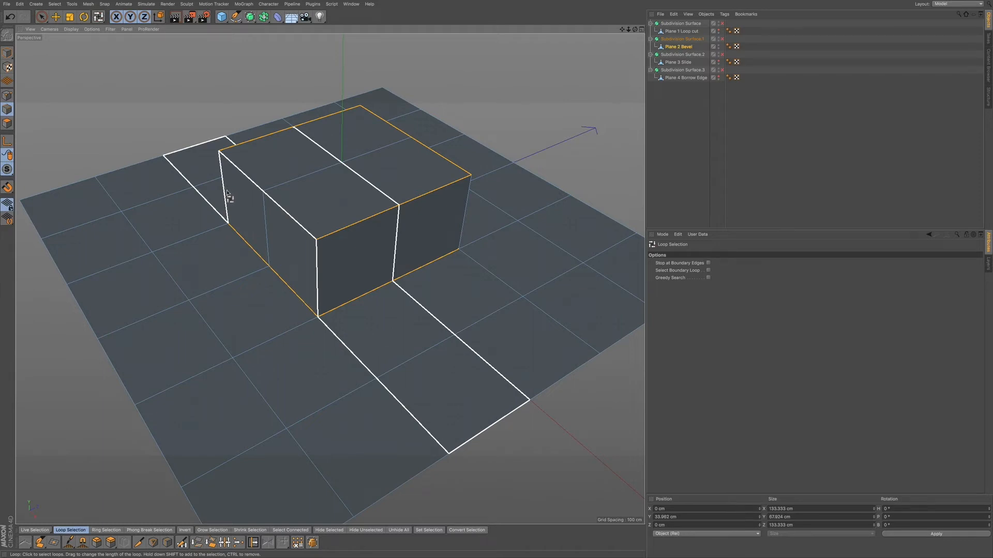
Step: Add the ring of vertical side edges to the selection and deselect the middle vertical edge on each side of the block
key("u")
key("b")
left_click(317, 270)
key("9")
left_click(266, 230, "ctrl")
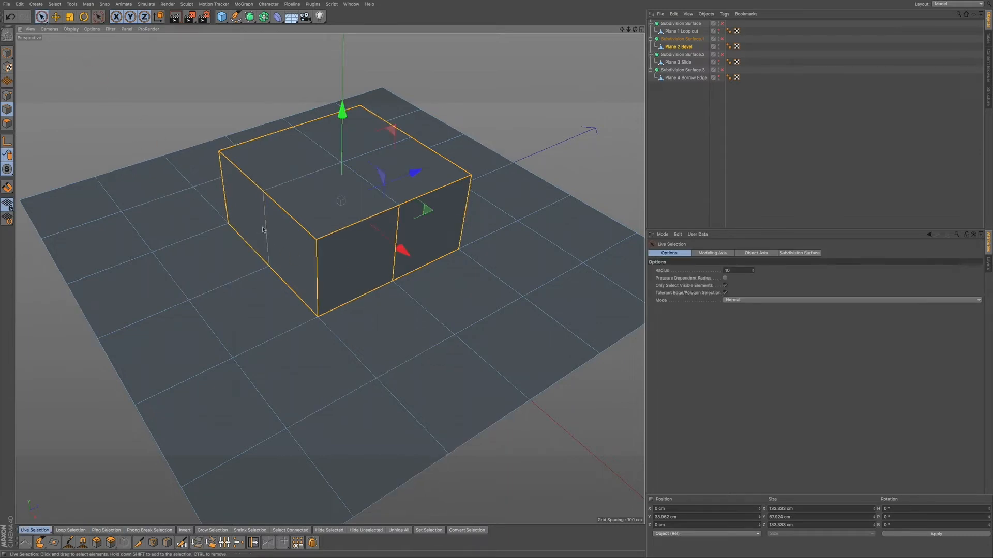
left_click(397, 235, "ctrl")
left_click_drag(414, 234, 279, 217, "alt")
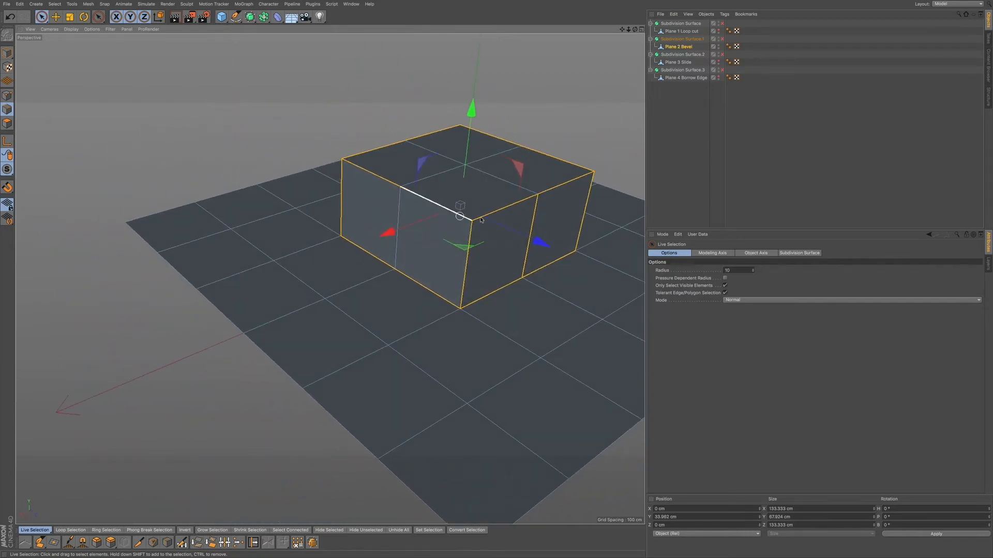
middle_click_drag(525, 206, 356, 298, "alt")
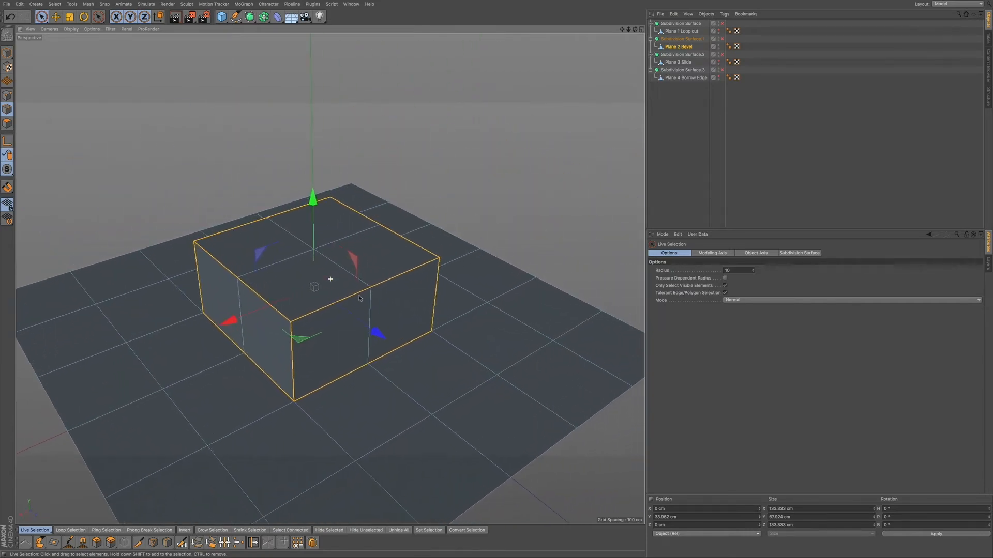
left_click_drag(370, 273, 393, 282, "alt")
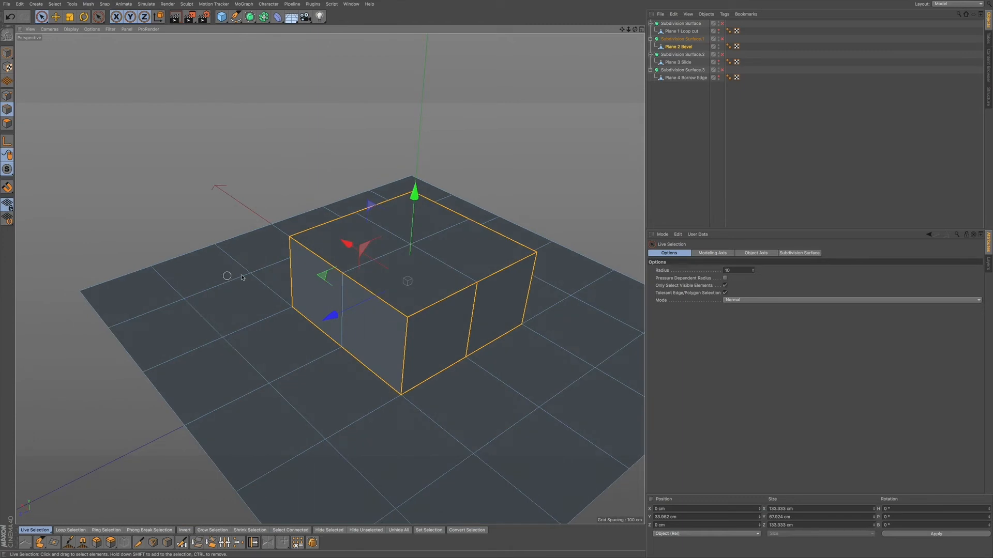
left_click_drag(360, 284, 311, 243, "alt")
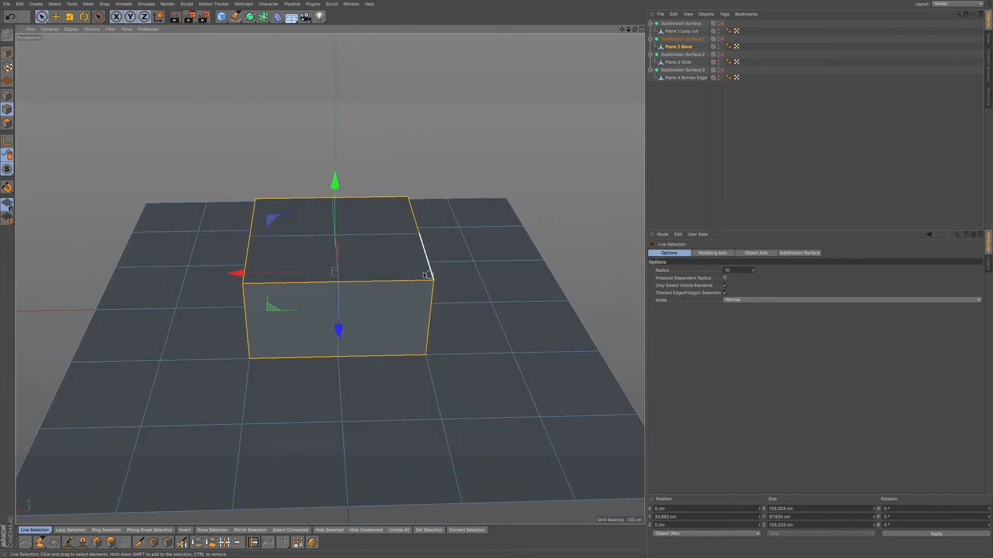
Step: Bevel the selected rim, corner and base edges of the block together with an offset of about 3.8 cm
left_click(32, 31)
left_click(46, 85)
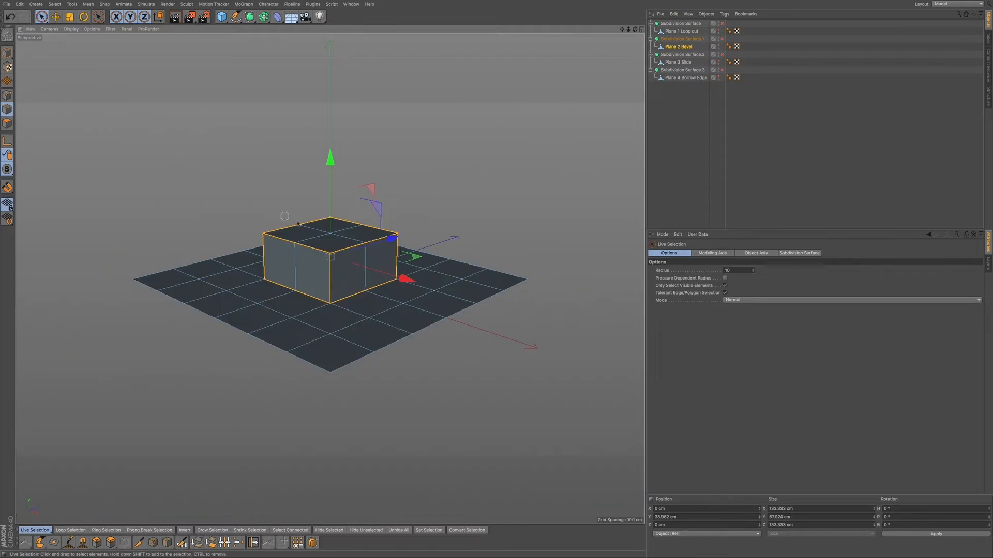
scroll(337, 272, "up", 5)
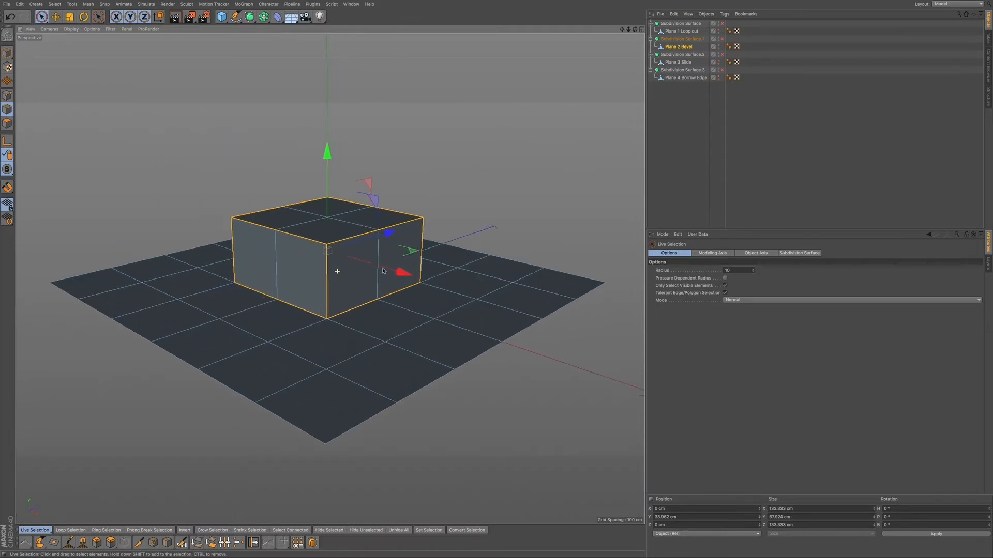
right_click_drag(337, 268, 398, 265, "alt")
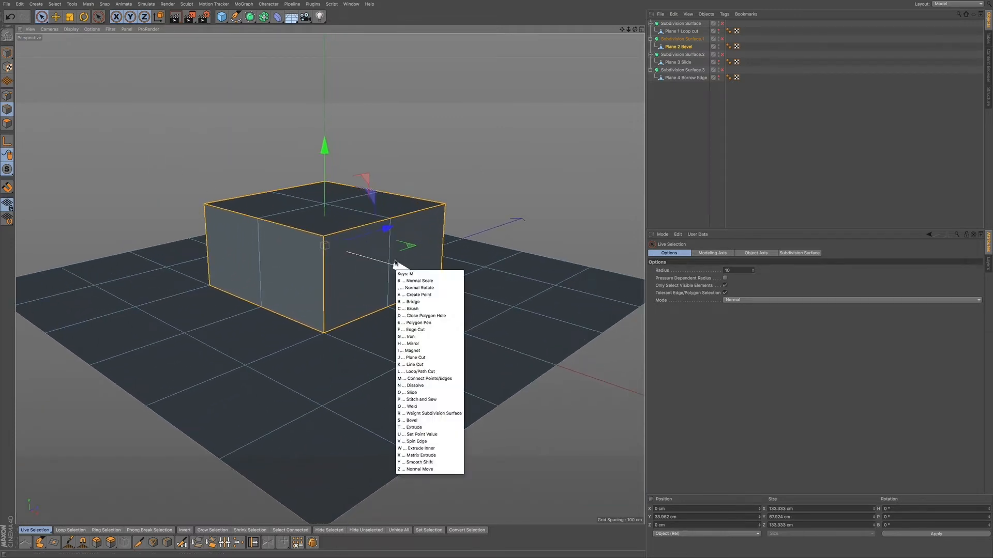
key("m")
key("s")
left_click_drag(357, 280, 371, 277)
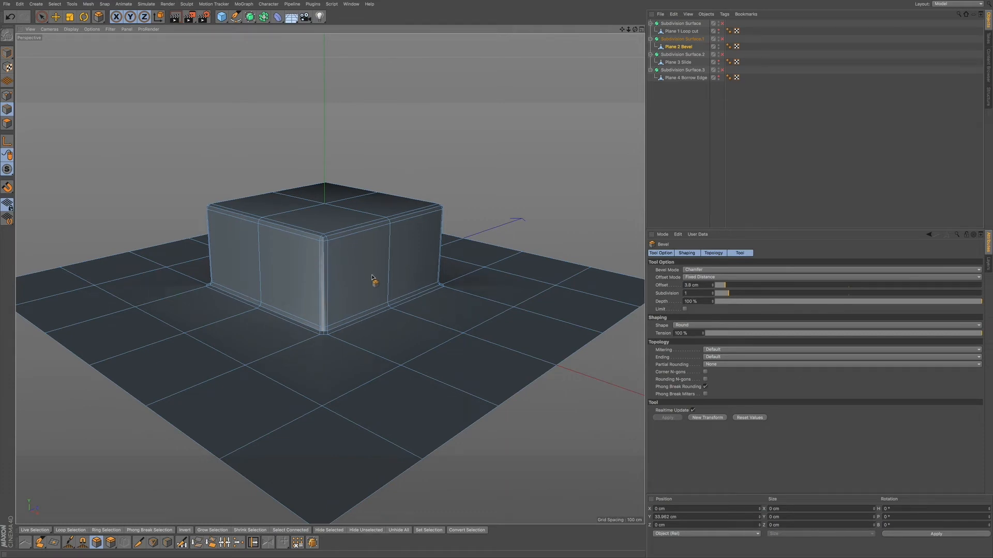
key("Return")
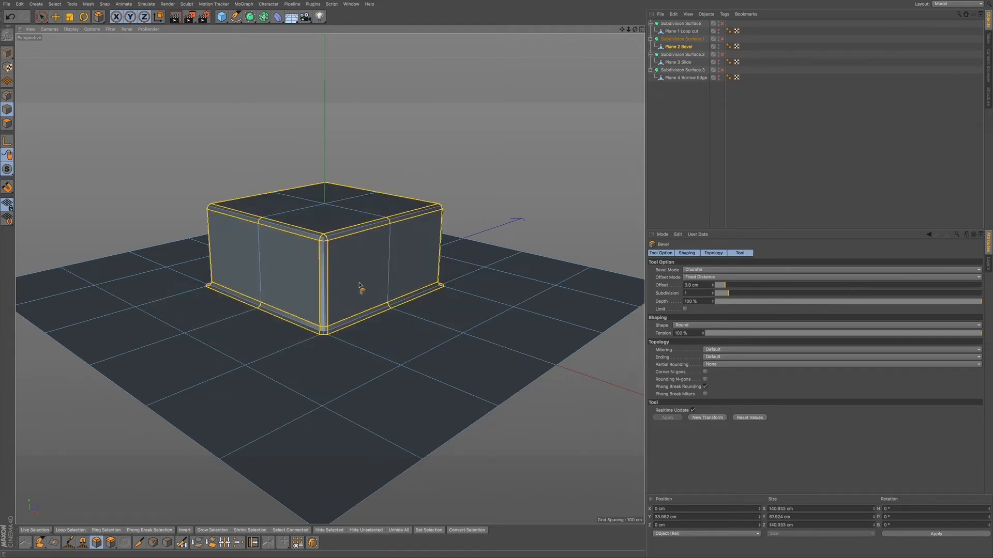
Step: Enable Subdivision Surface.1 on the bevelled block, clear the edge selection and switch to model mode
scroll(358, 284, "up", 5)
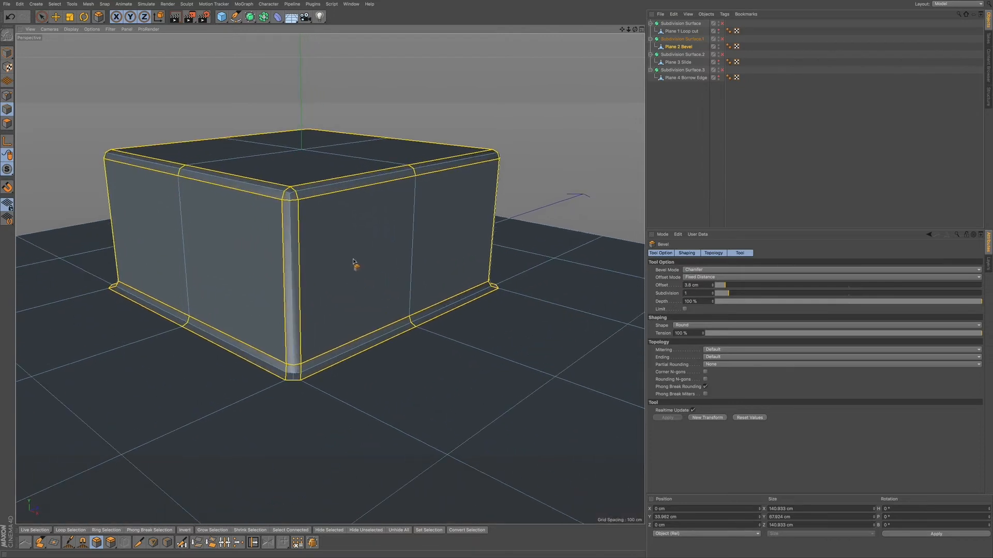
scroll(361, 288, "up", 3)
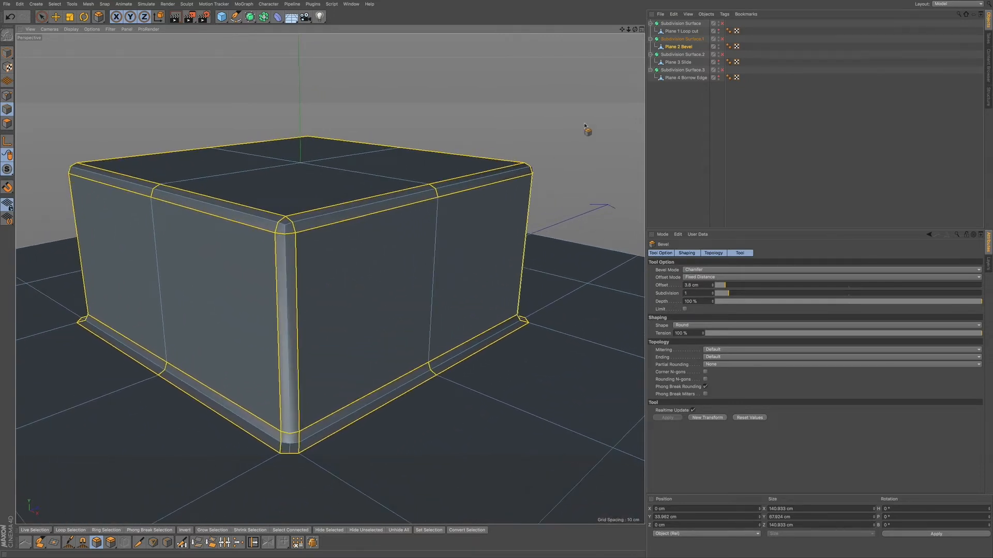
left_click(723, 38)
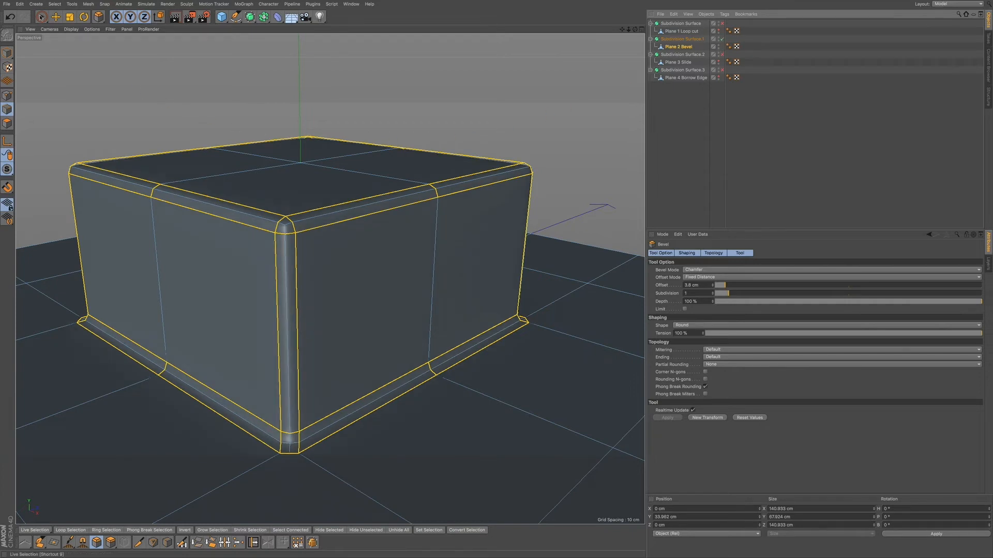
left_click(42, 16)
left_click(517, 101)
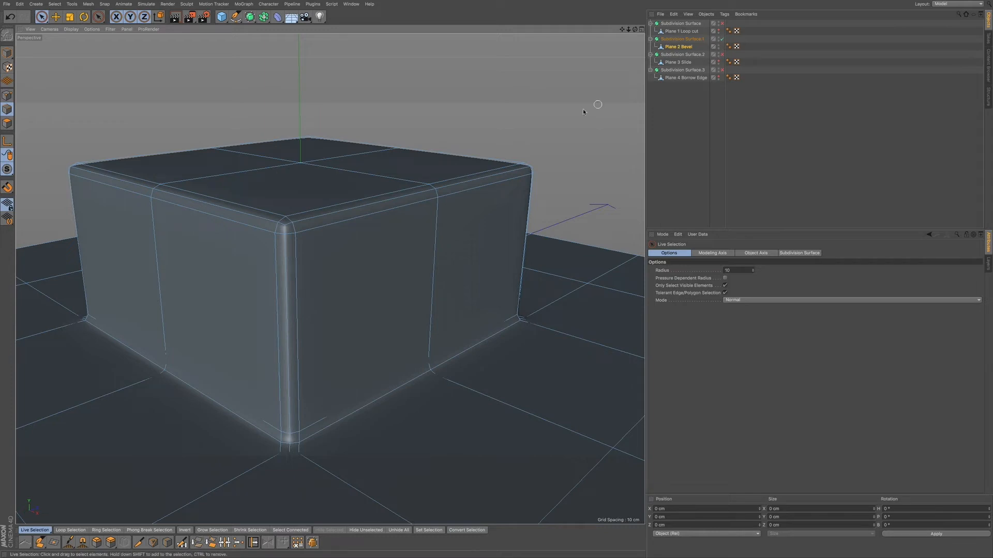
left_click(7, 52)
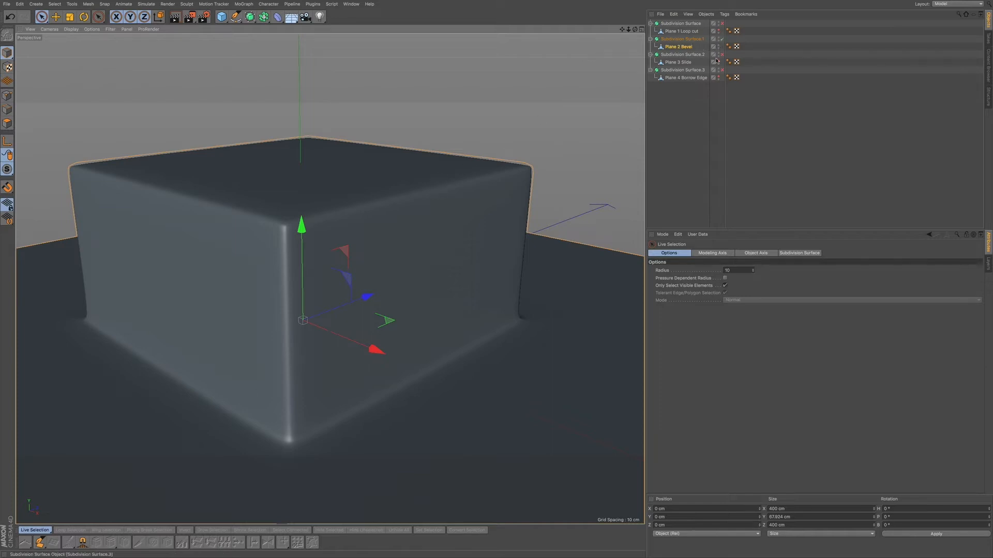
Step: Disable Subdivision Surface.1 and display the block shaded with lines to examine its bevelled rim and corner
left_click(722, 39)
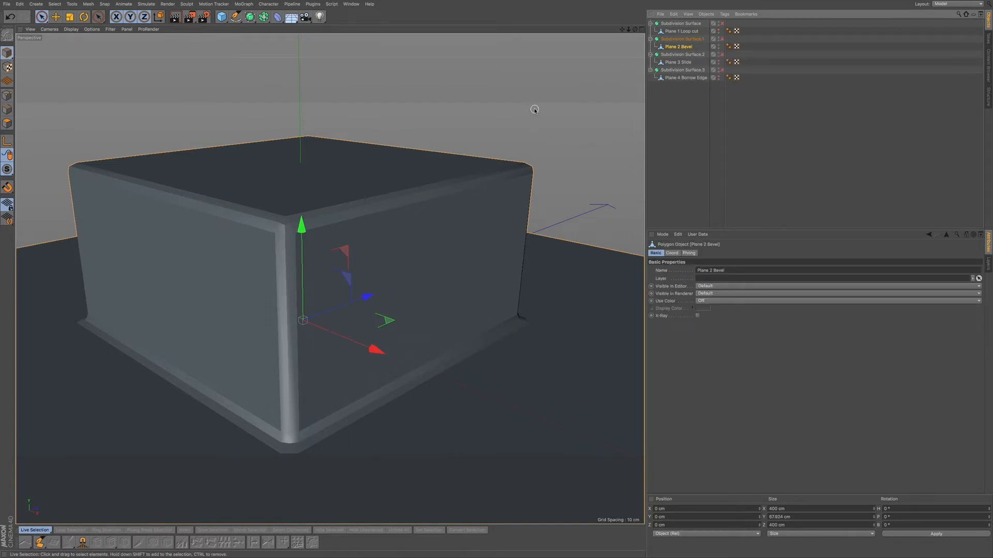
key("n")
key("b")
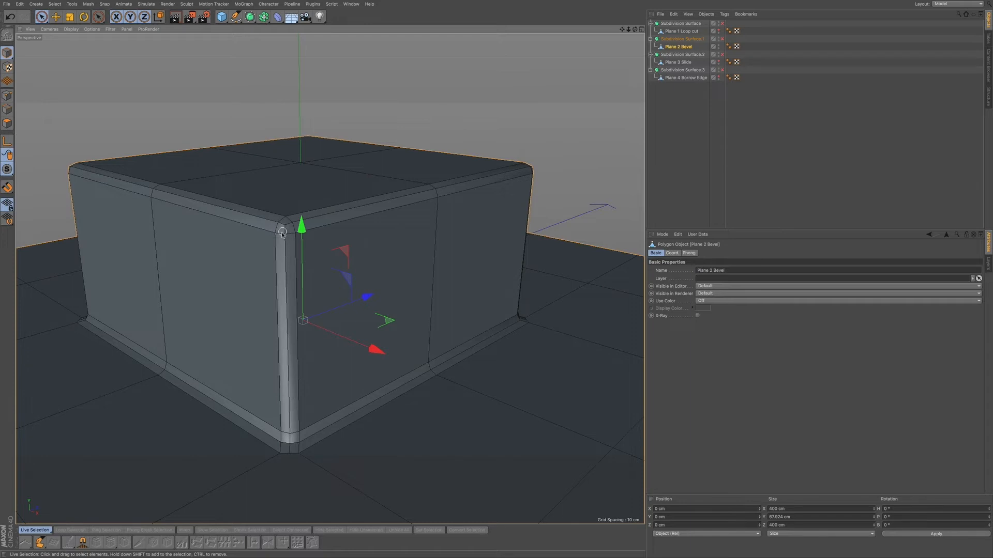
right_click_drag(345, 237, 387, 223, "alt")
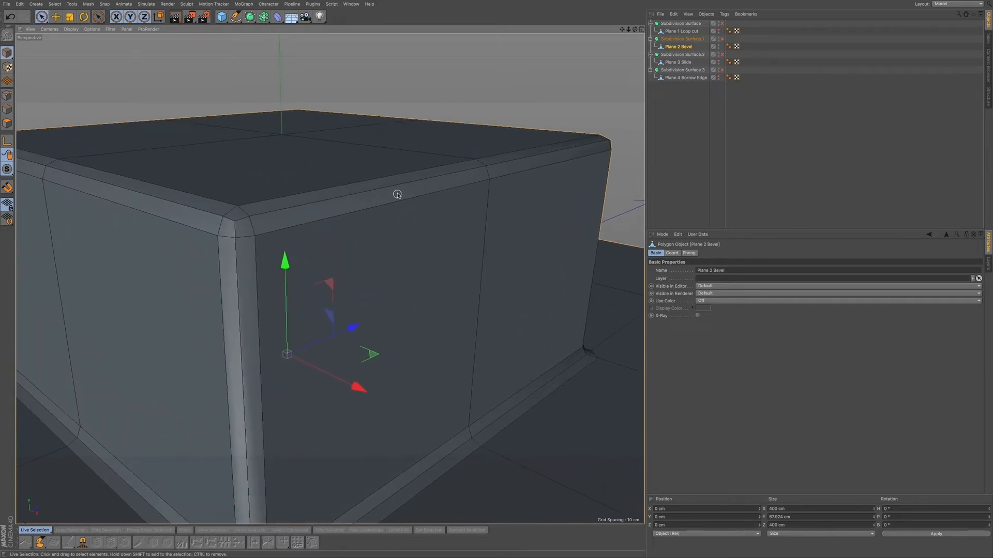
scroll(382, 231, "down", 2)
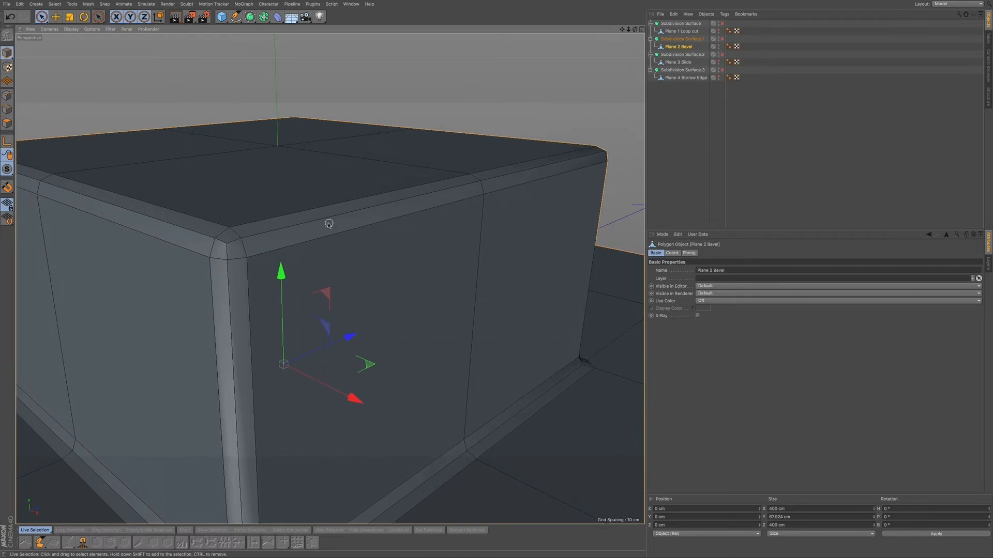
left_click_drag(338, 229, 304, 217, "alt")
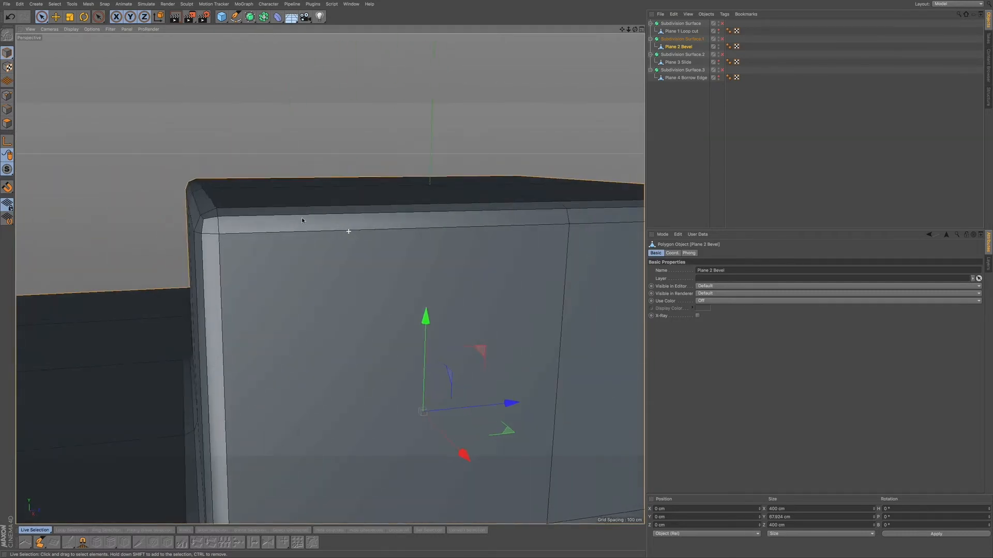
left_click_drag(201, 214, 217, 222, "alt")
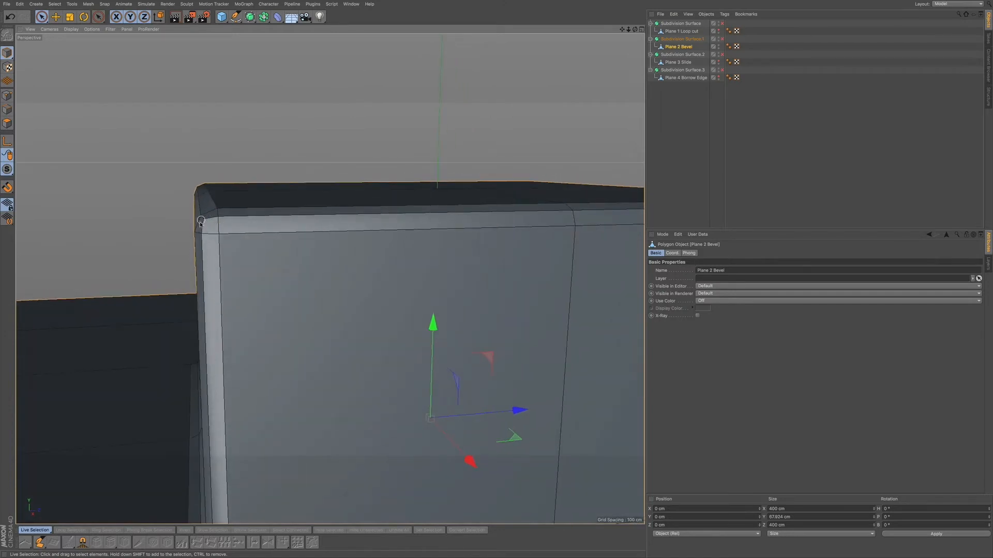
left_click_drag(206, 220, 221, 217, "alt")
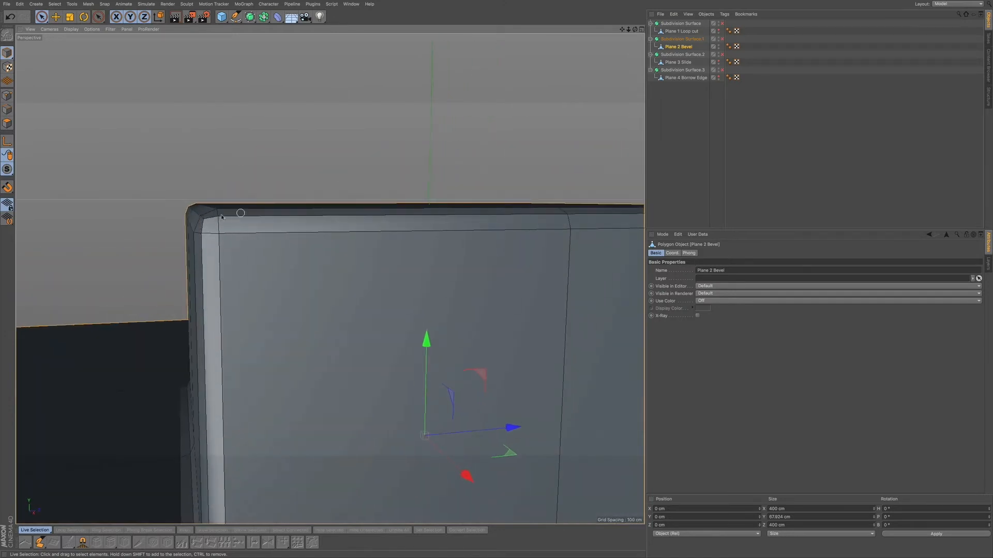
Step: Re-enable Subdivision Surface.1 and examine the subdivided corner of the bevelled block up close
left_click(722, 39)
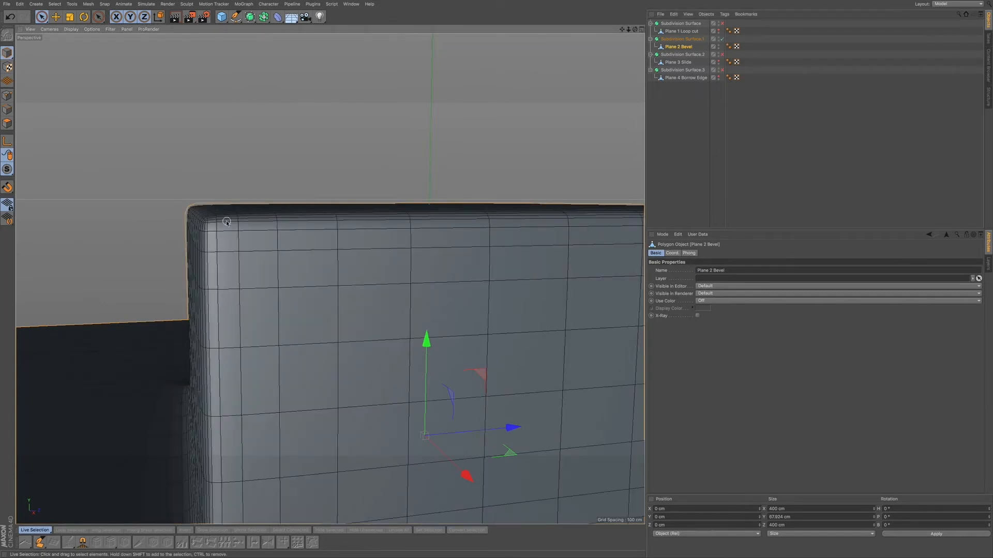
scroll(305, 209, "up", 5)
scroll(288, 228, "up", 1)
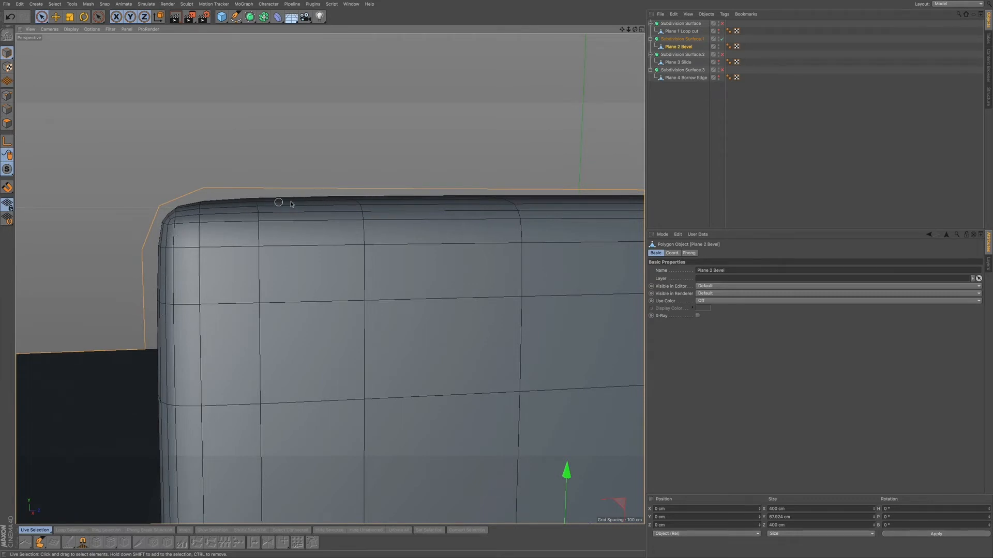
left_click_drag(267, 207, 280, 202, "alt")
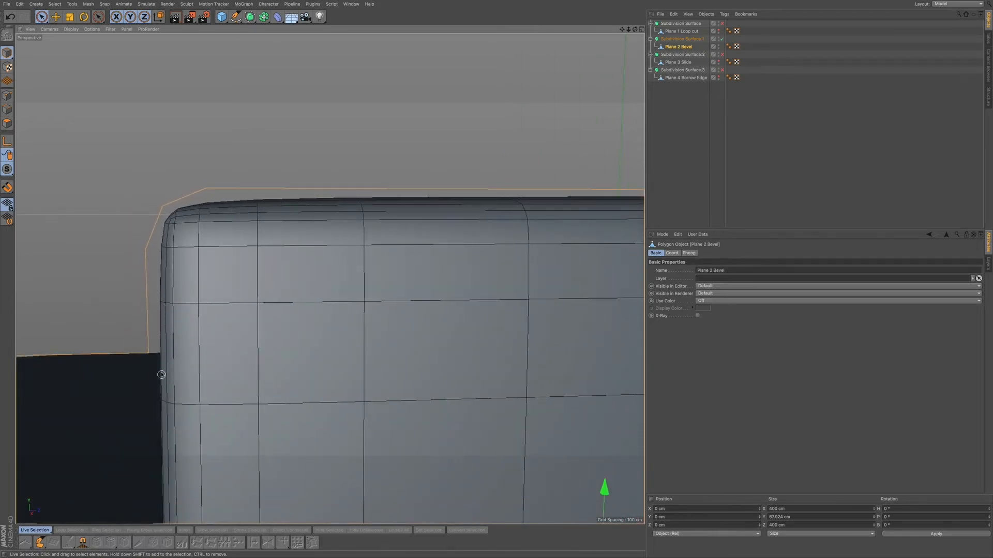
Step: Hide the bevelled block, enable the Subdivision Surface of Plane 1 Loop cut and select that plane for comparison
left_click(719, 39)
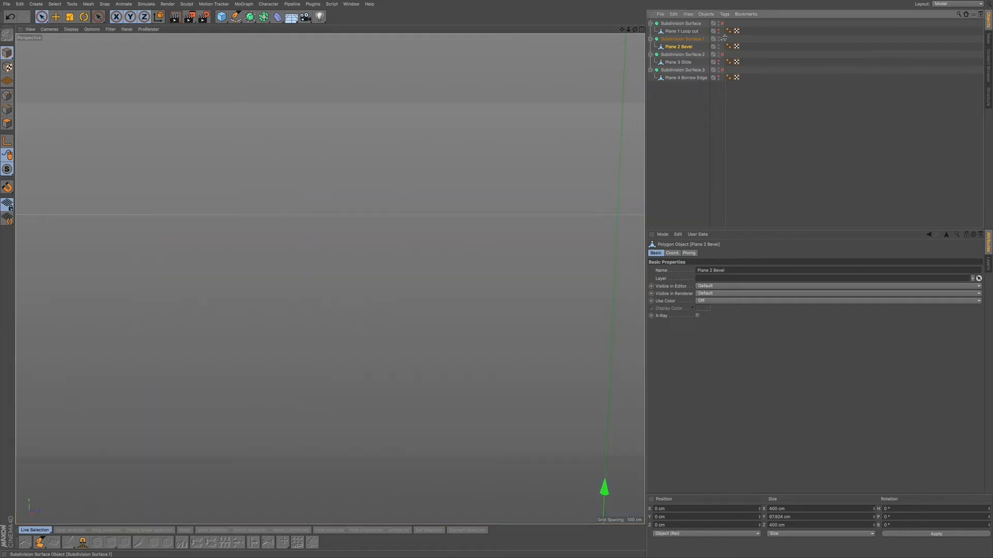
left_click(721, 24)
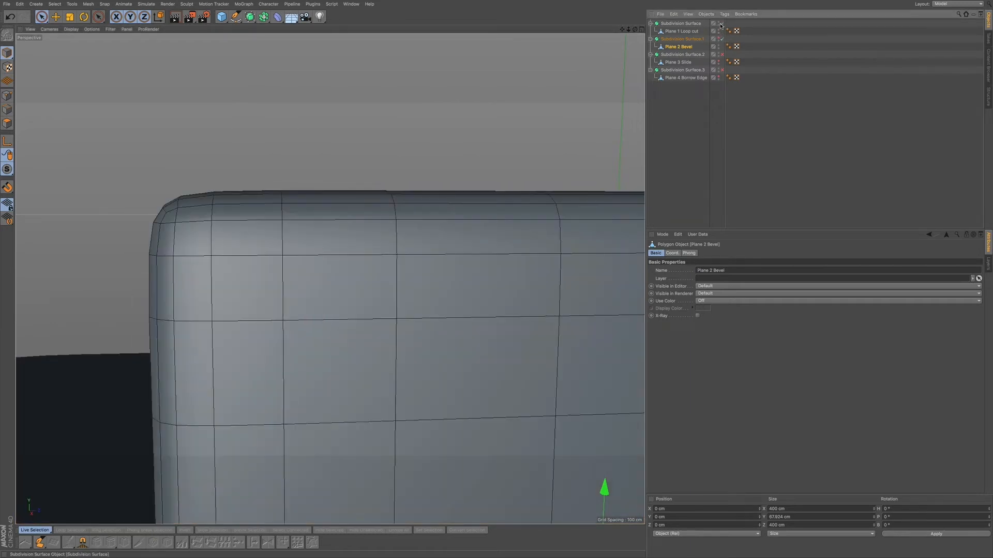
left_click(686, 32)
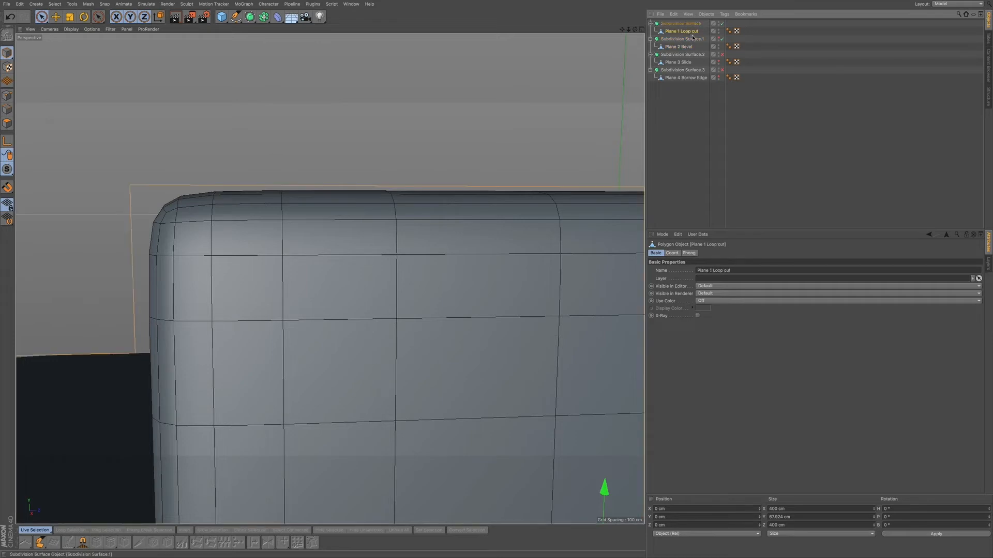
left_click_drag(339, 236, 327, 222, "alt")
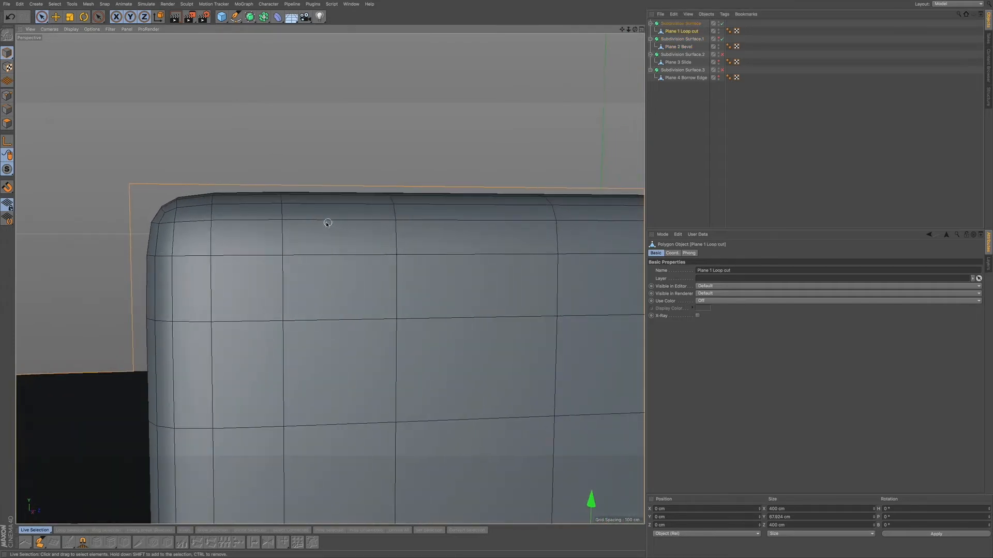
Step: Toggle Plane 1 Loop cut's Subdivision Surface off and on to compare its corner with and without smoothing
left_click(721, 24)
left_click(722, 23)
left_click(721, 23)
left_click(722, 24)
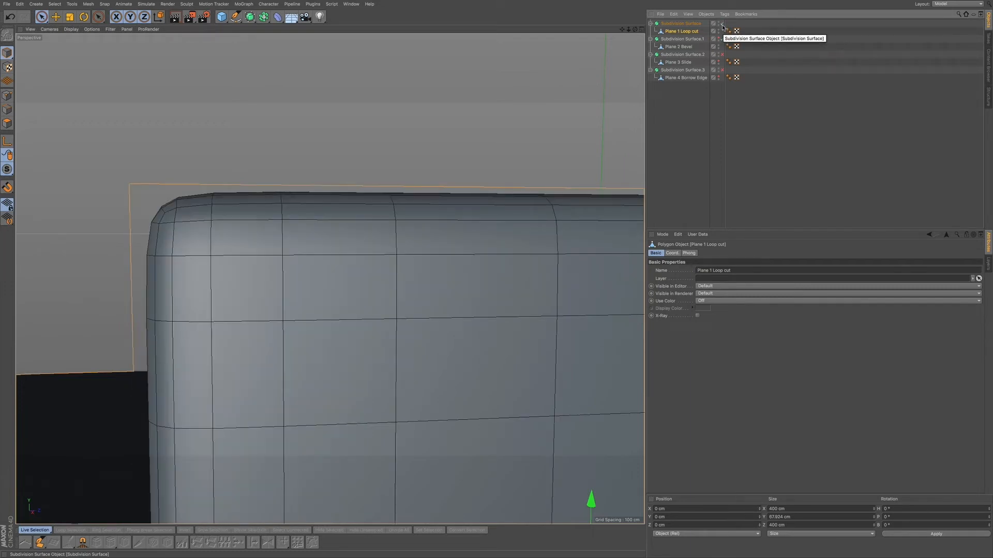
Step: Hide Plane 1 Loop cut and disable the Subdivision Surface generators of both Plane 1 Loop cut and Plane 2 Bevel
left_click(722, 24)
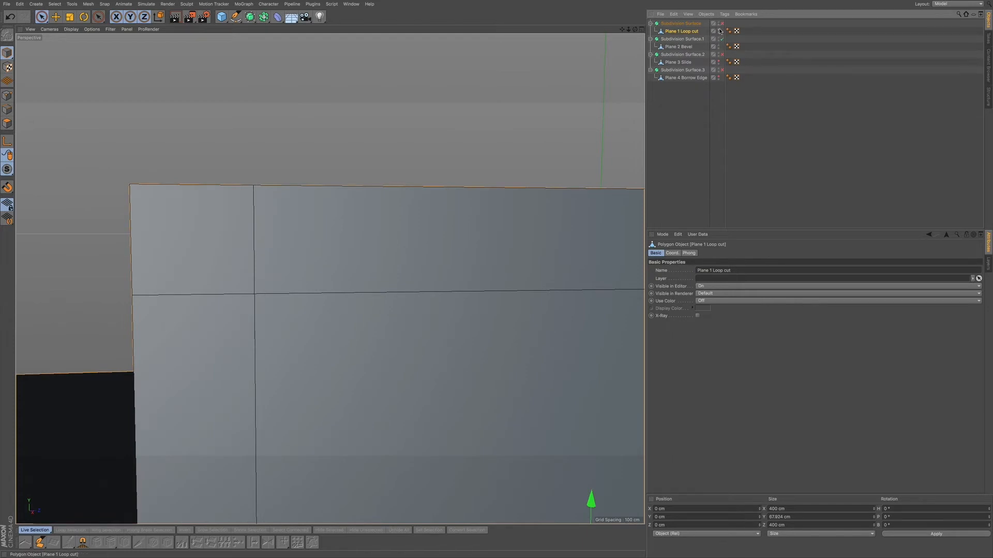
left_click(719, 30)
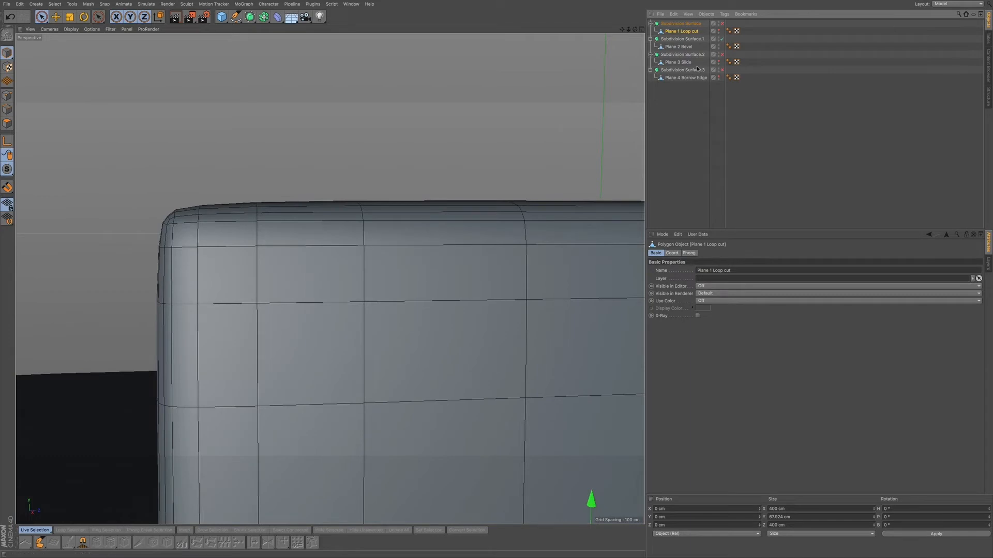
left_click(693, 39)
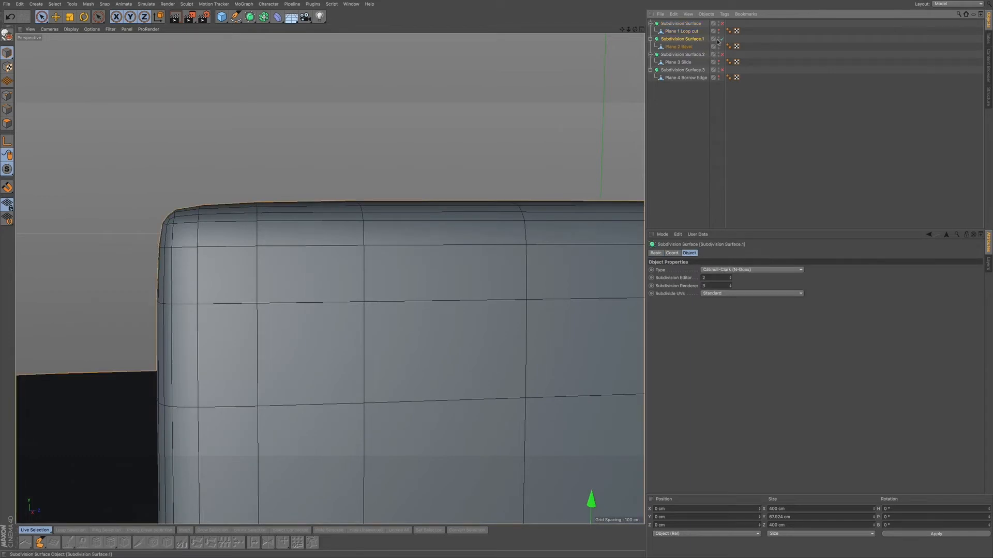
left_click(722, 40)
Step: Hide Plane 2 Bevel and show the whole Plane 3 Slide block with Subdivision Surface.2 disabled
left_click(693, 55)
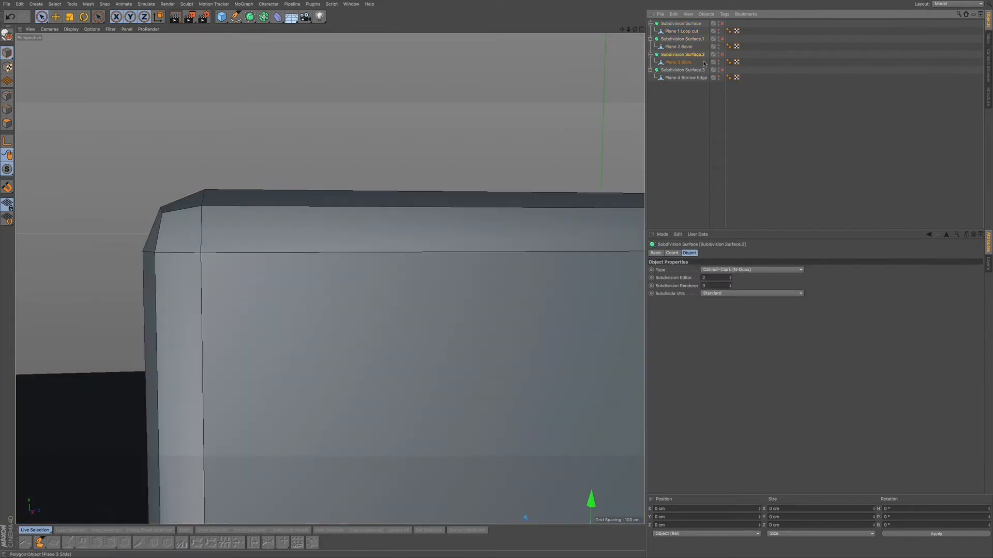
left_click(682, 62)
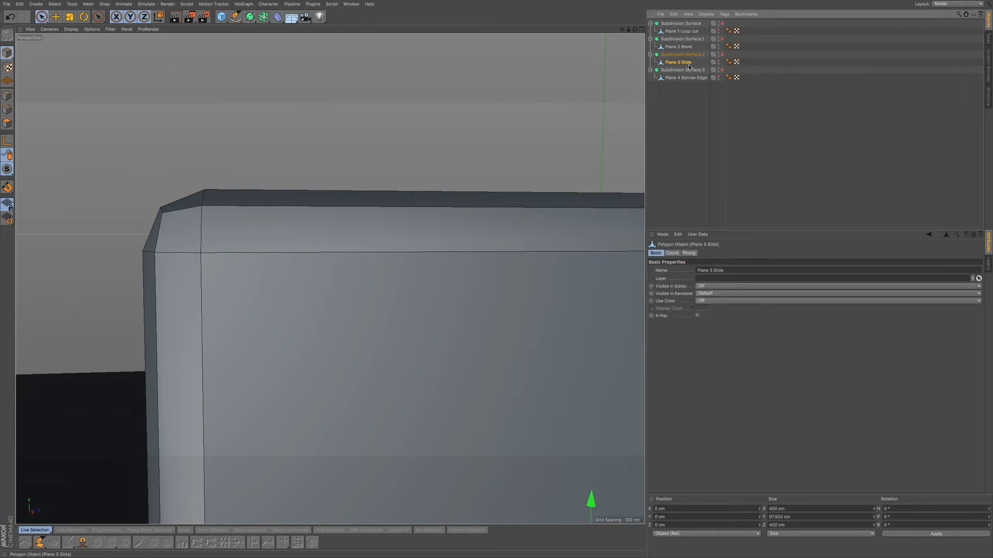
left_click(722, 55)
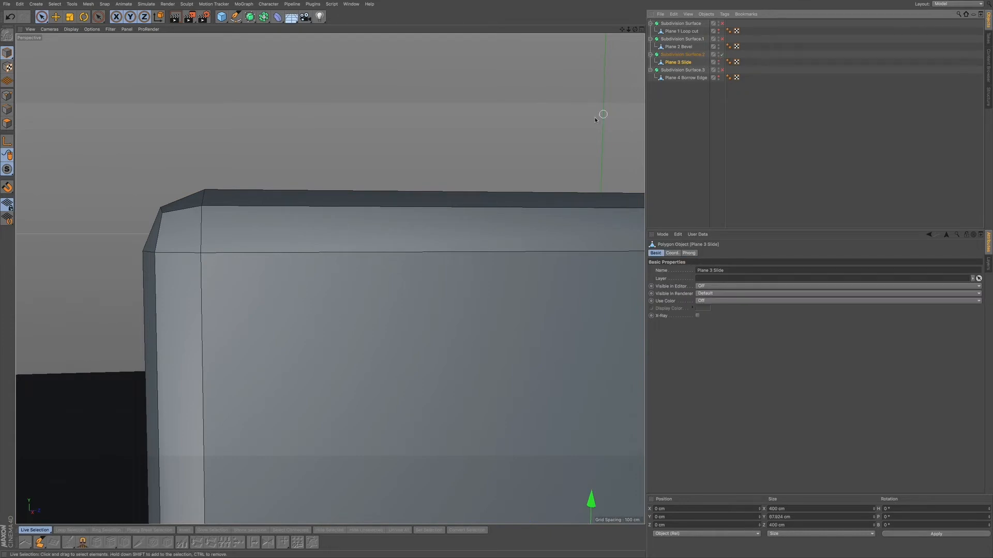
left_click(719, 46)
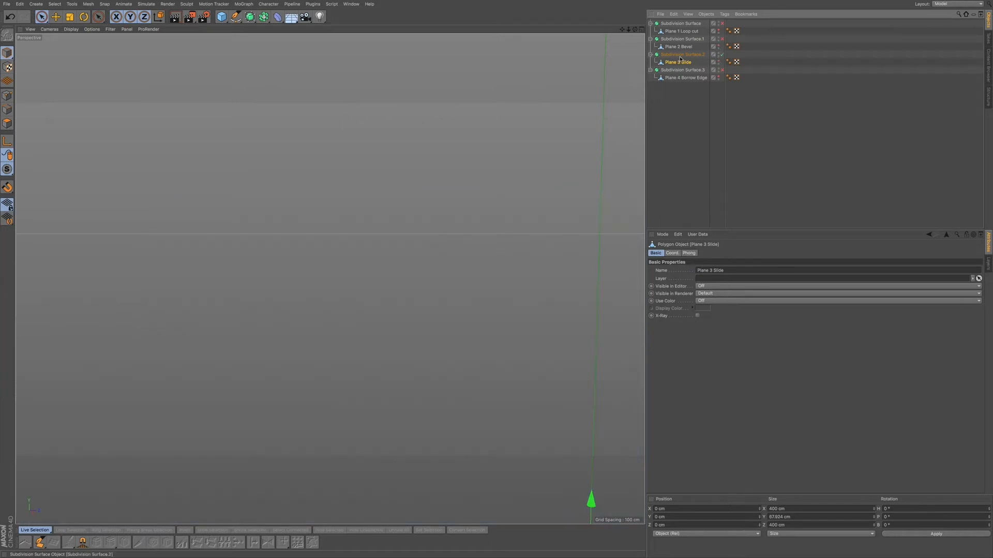
left_click(718, 63)
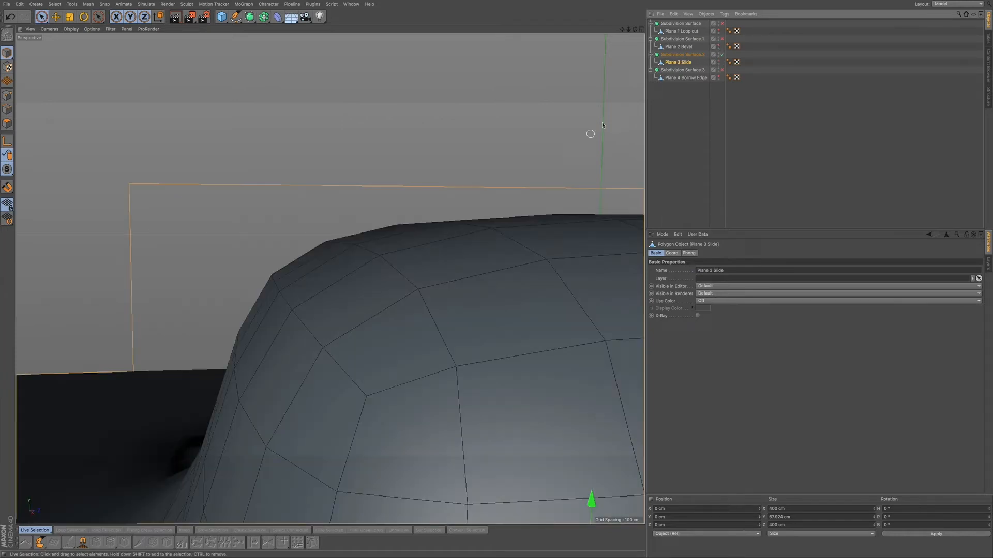
left_click(721, 54)
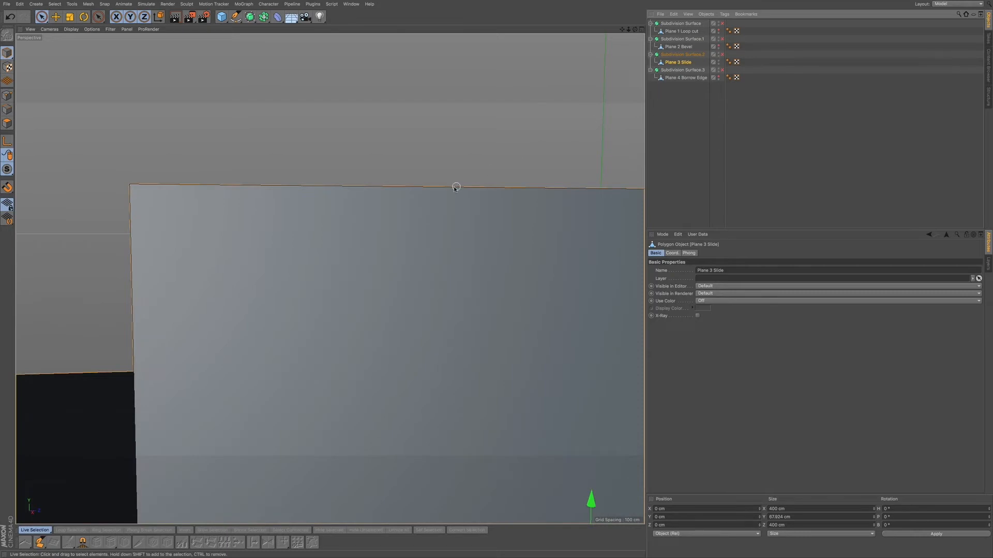
left_click_drag(453, 198, 424, 219, "alt")
middle_click_drag(423, 218, 381, 248, "alt")
right_click_drag(382, 249, 355, 258, "alt")
left_click_drag(367, 252, 397, 247, "alt")
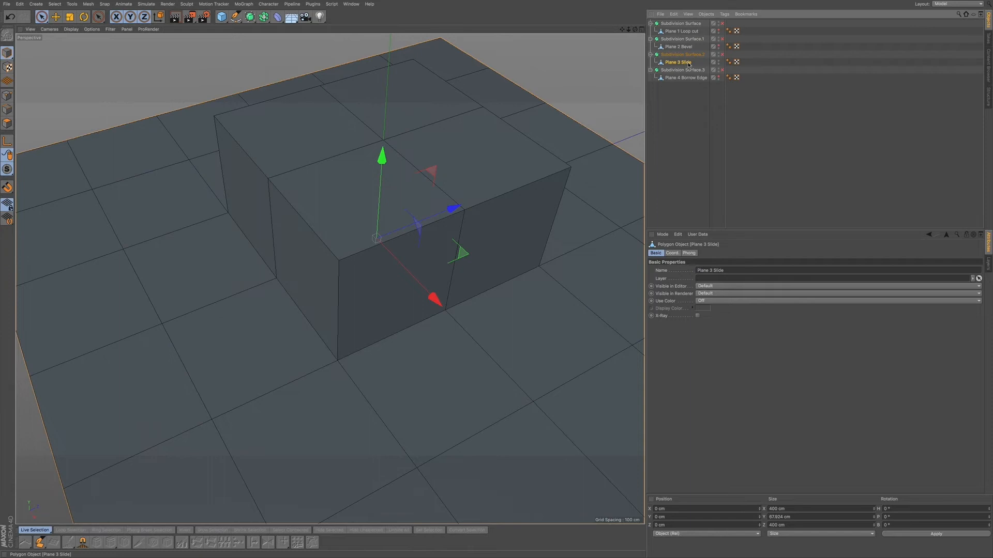
Step: Loop-select the edges around the top rim of the Plane 3 Slide block
left_click(7, 109)
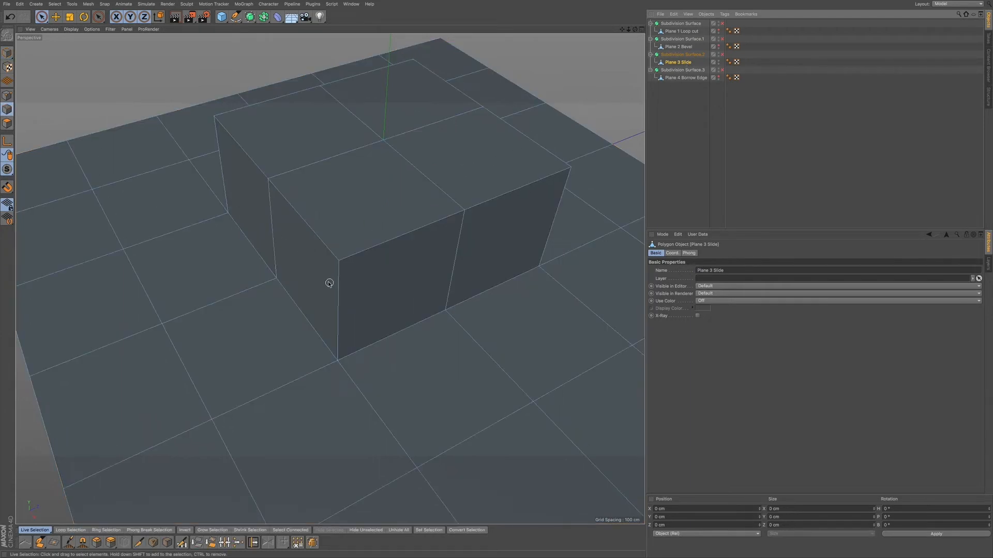
left_click(41, 17)
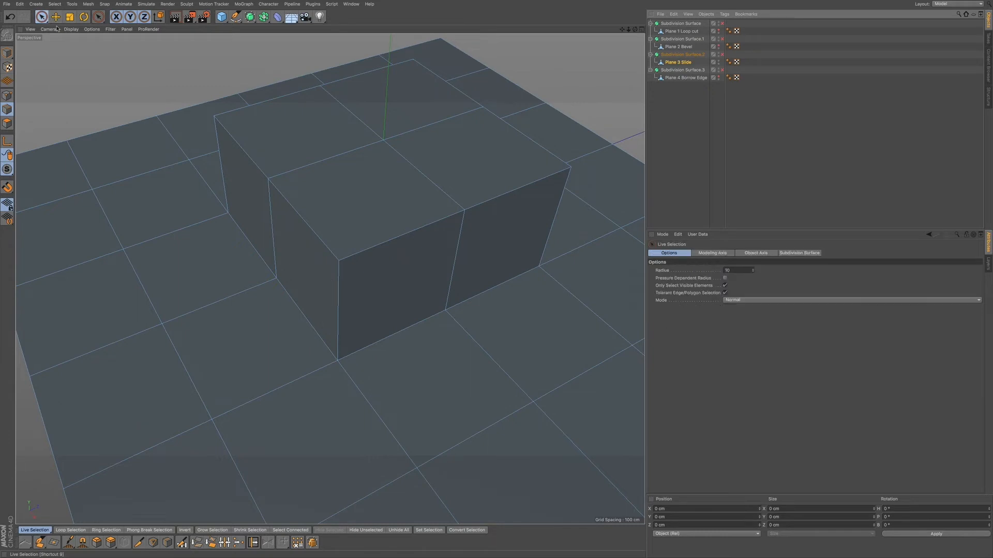
left_click(359, 252)
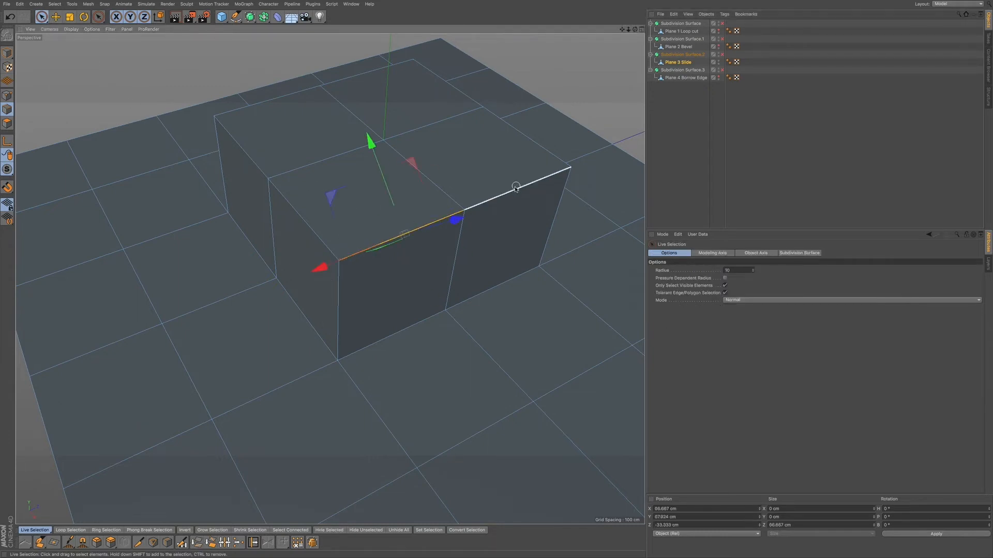
key("u")
key("l")
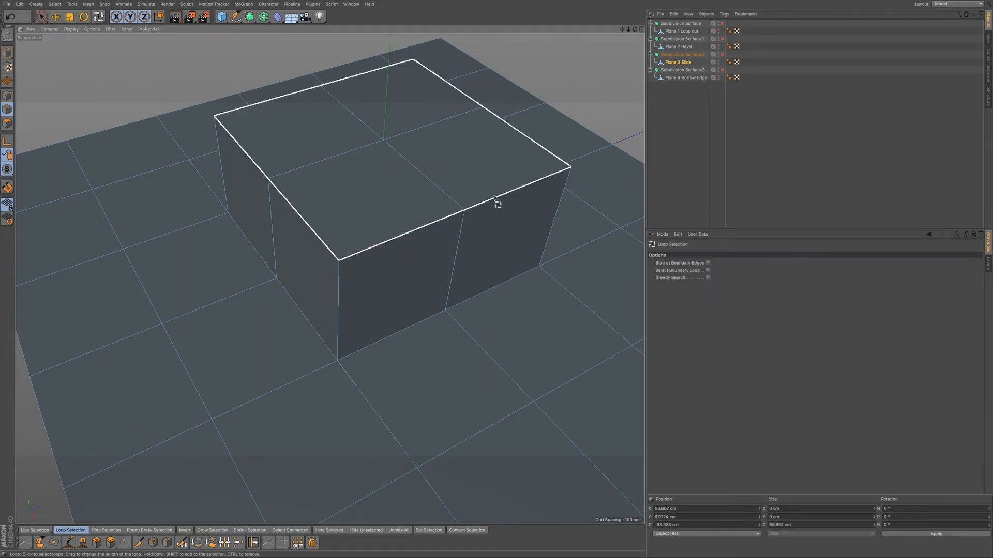
left_click(500, 200)
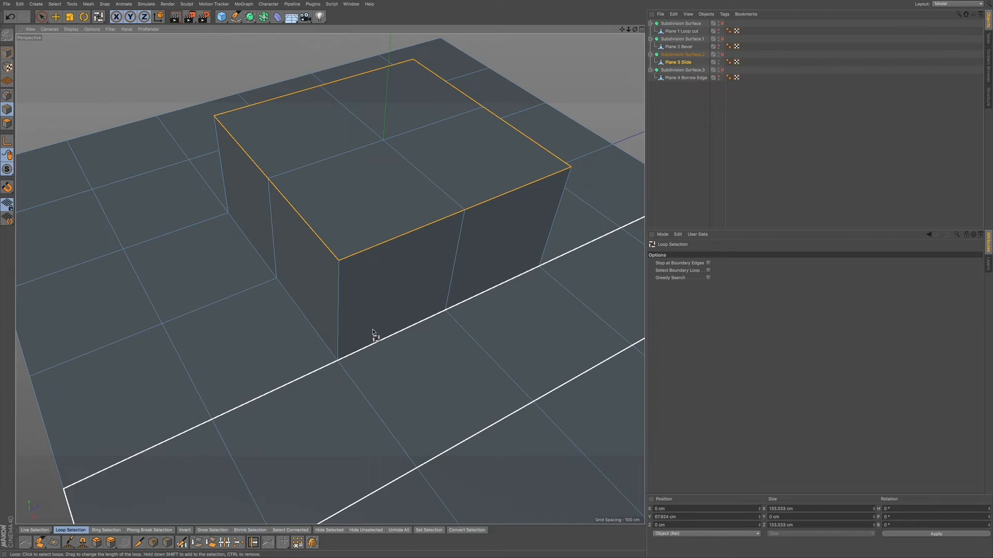
Step: Enable Stop at Boundary Edges for Loop Selection and try to add the block's base edge loop to the selection
left_click_drag(375, 329, 370, 323, "alt")
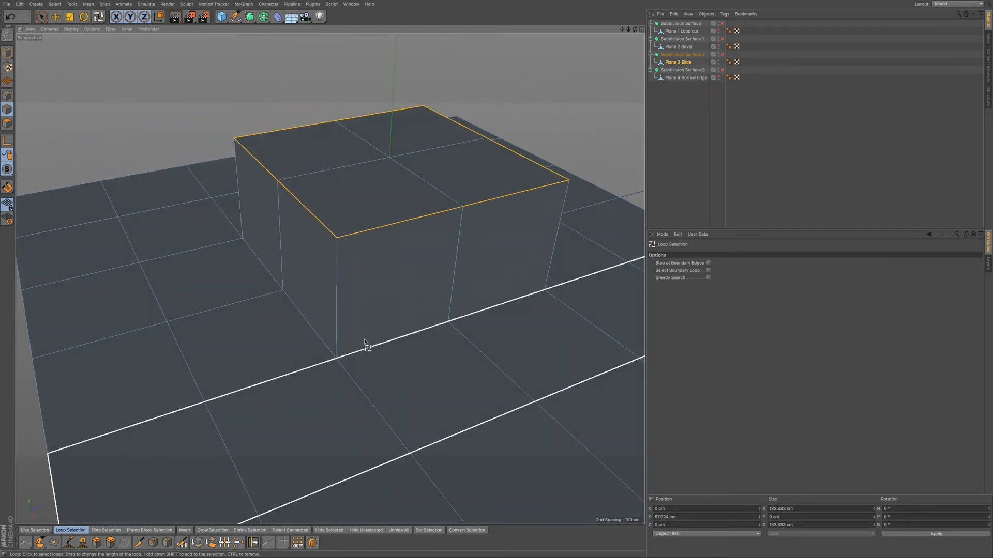
left_click(708, 270)
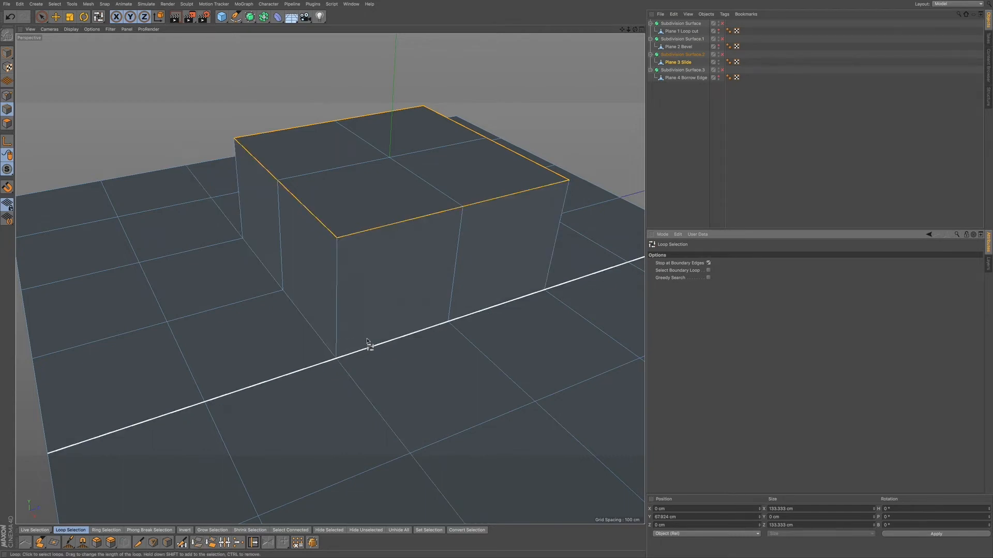
left_click(301, 295, "shift")
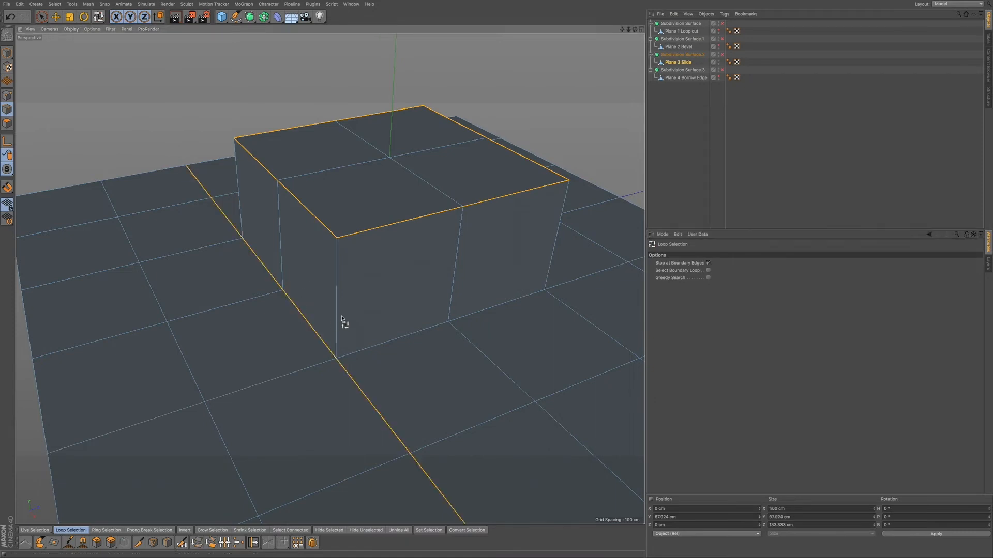
left_click_drag(318, 297, 355, 322, "alt")
left_click(333, 340, "ctrl")
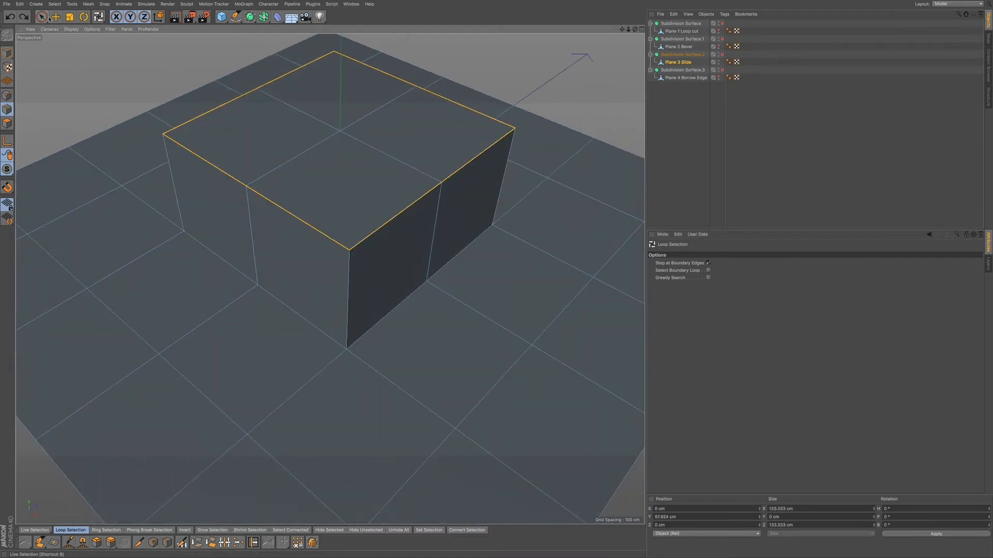
Step: Add the edges around the base of the block to the selected top rim
key("e")
double_click(281, 302, "shift")
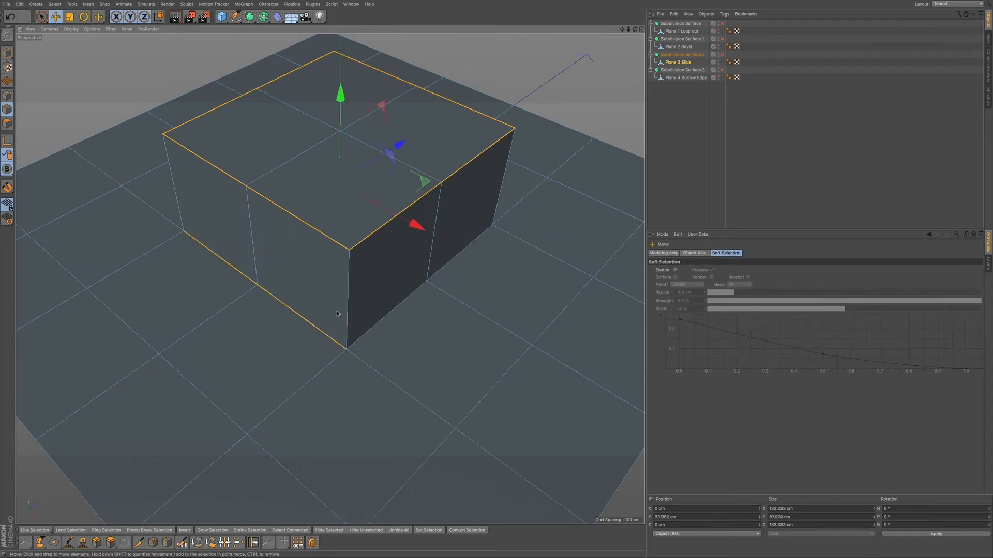
double_click(391, 310, "shift")
left_click_drag(460, 248, 532, 253, "alt")
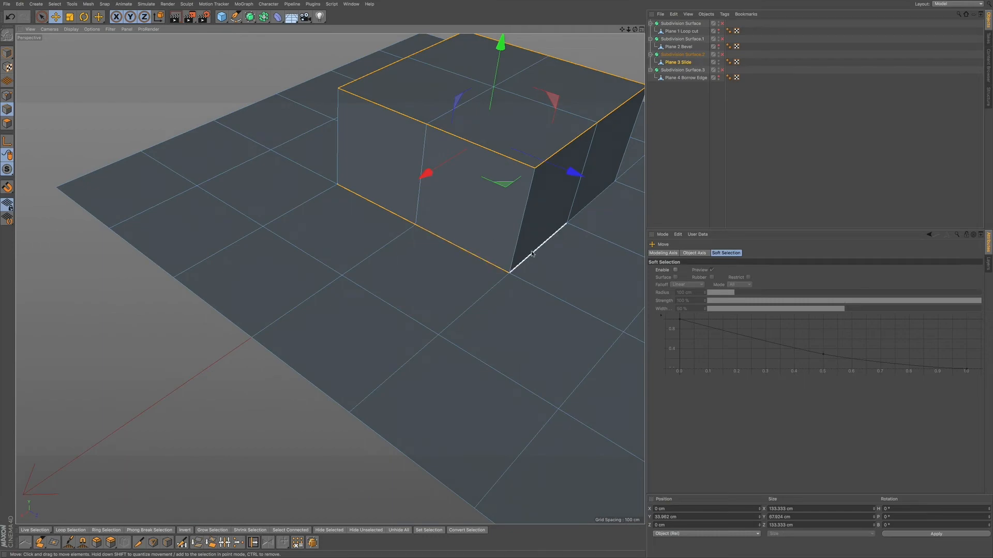
left_click_drag(564, 214, 464, 287, "alt")
left_click(492, 304, "shift")
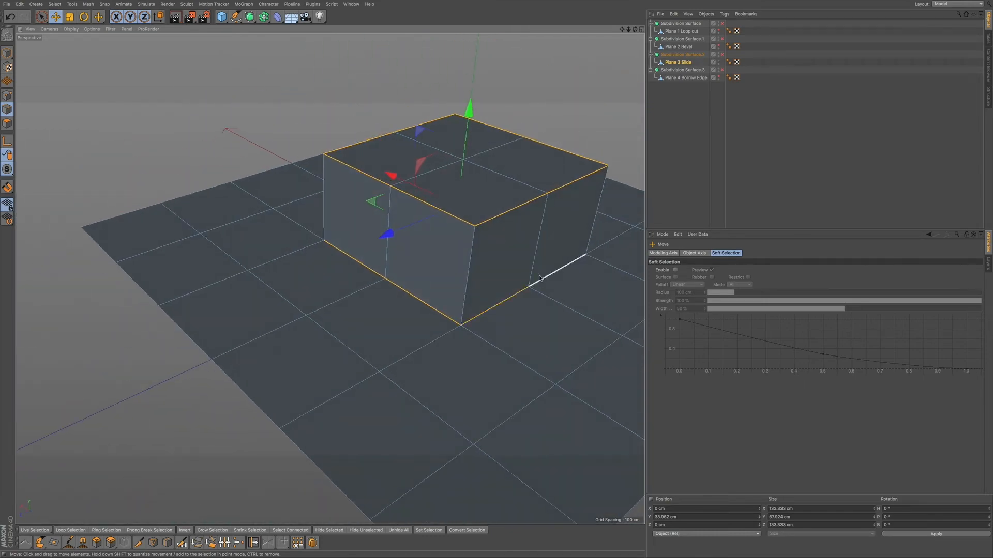
Step: Add the vertical edges around the block to the selection with Ring Selection
right_click(456, 282)
key("Escape")
key("u")
key("b")
left_click(467, 280, "shift")
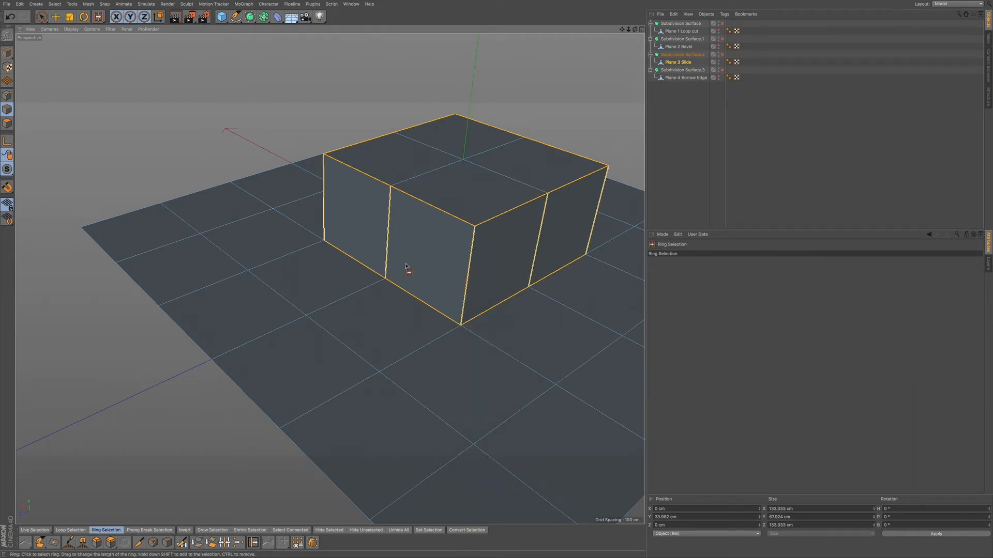
Step: Deselect the middle vertical edge on each side of the block, keeping the corner edges selected
key("0")
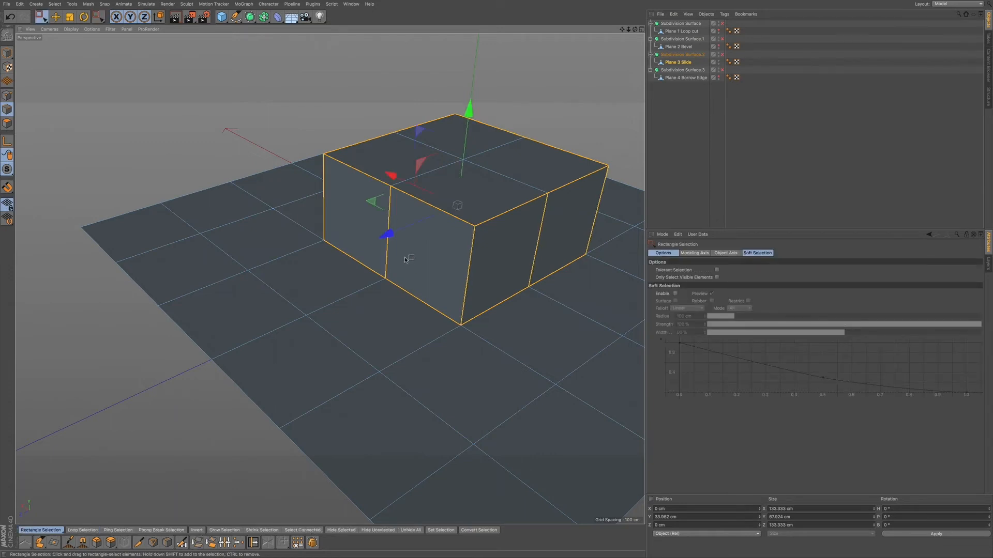
key("9")
left_click(388, 228, "ctrl")
left_click(540, 232, "ctrl")
left_click_drag(388, 255, 316, 278, "alt")
left_click_drag(218, 293, 257, 284, "alt")
scroll(114, 295, "down", 3)
left_click_drag(139, 303, 243, 267, "alt")
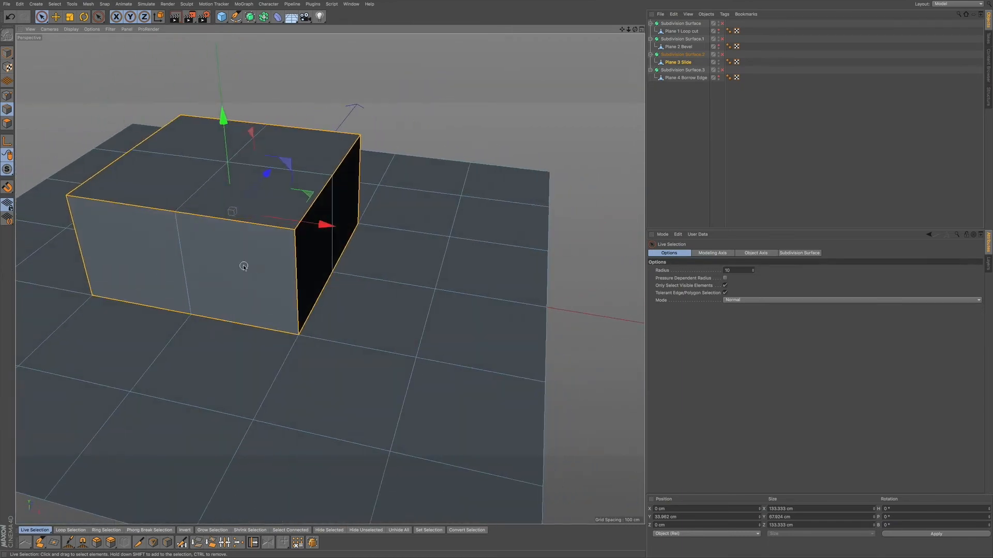
Step: Try Edge Slide on the selected rim, base and vertical corner edges, and undo the slide
left_click(253, 542)
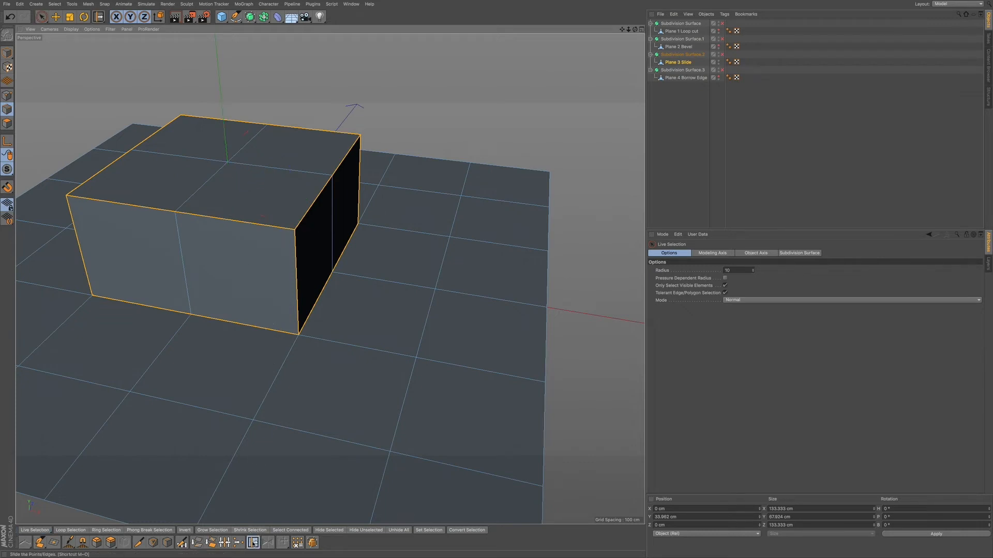
mouse_move(341, 307)
left_mouse_down()
mouse_move(368, 299)
mouse_move(361, 330)
mouse_move(351, 321)
left_mouse_up()
key("ctrl+z")
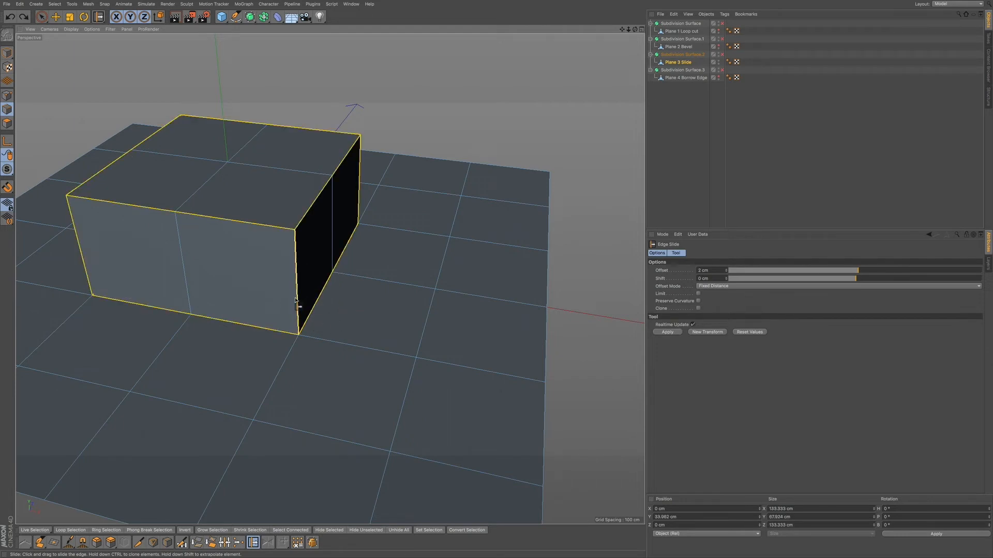
Step: Deselect the vertical corner edges and slide cloned copies of the top rim and base loops with an offset of -4.2 cm
left_click(42, 17)
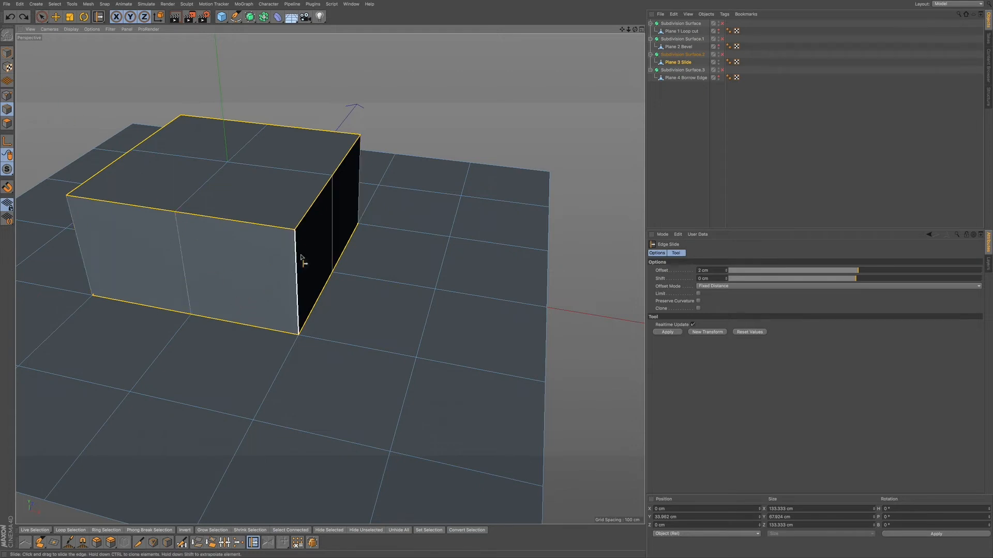
mouse_move(316, 262)
left_mouse_down()
mouse_move(332, 260)
mouse_move(299, 268)
left_mouse_up()
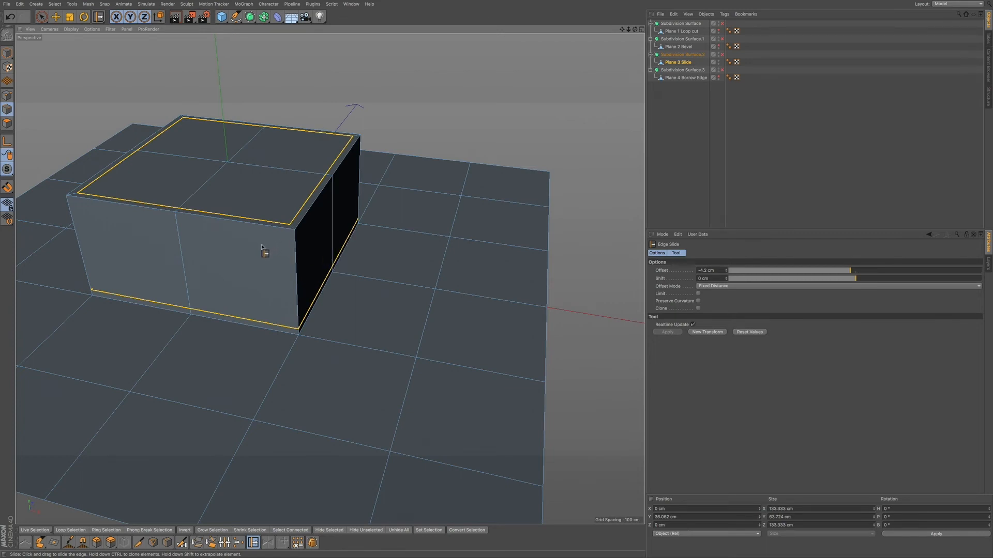
Step: Loop-select the block's outer top rim and slide a cloned edge loop down its sides with an offset of 3.9 cm
key("u")
key("l")
left_click(277, 232)
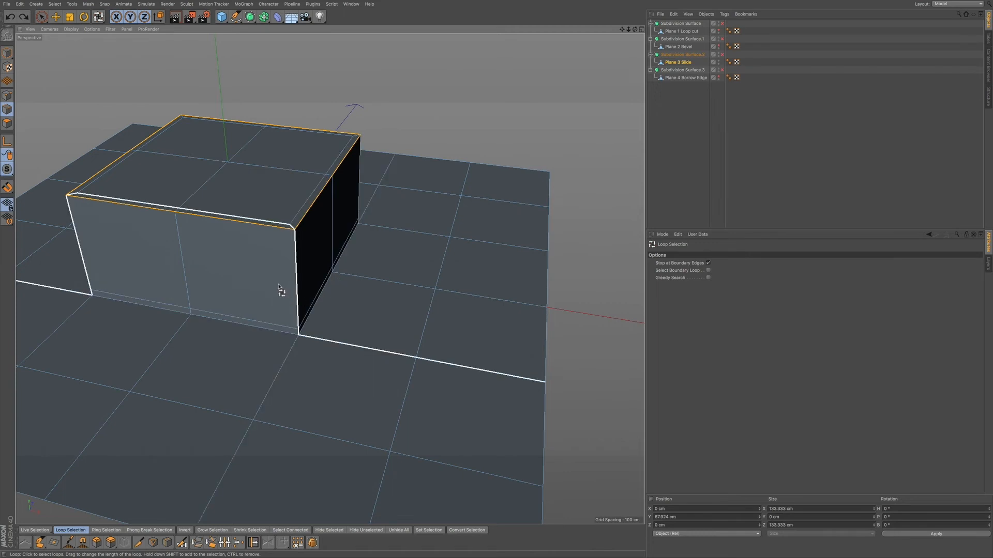
key("m")
key("o")
left_click_drag(276, 264, 289, 263)
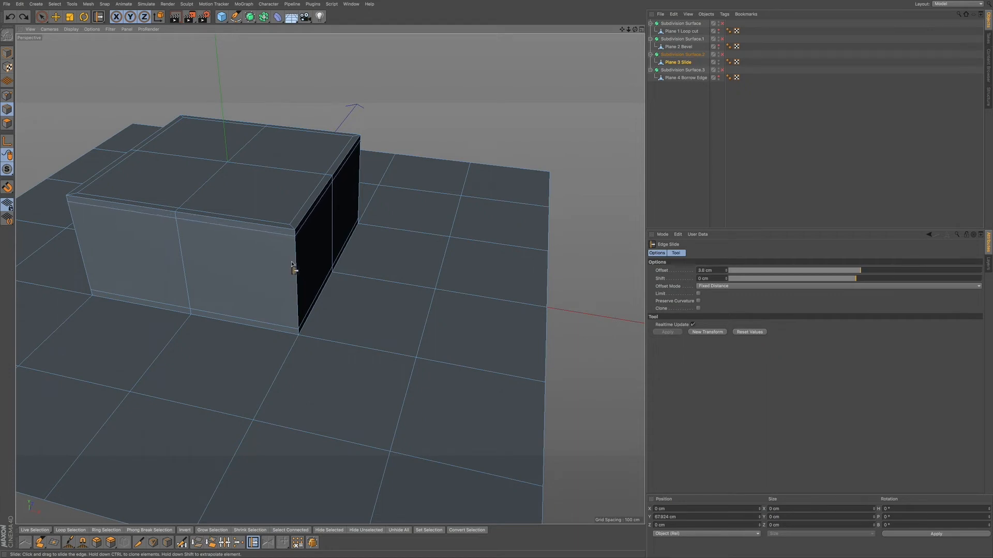
left_click_drag(291, 266, 293, 265)
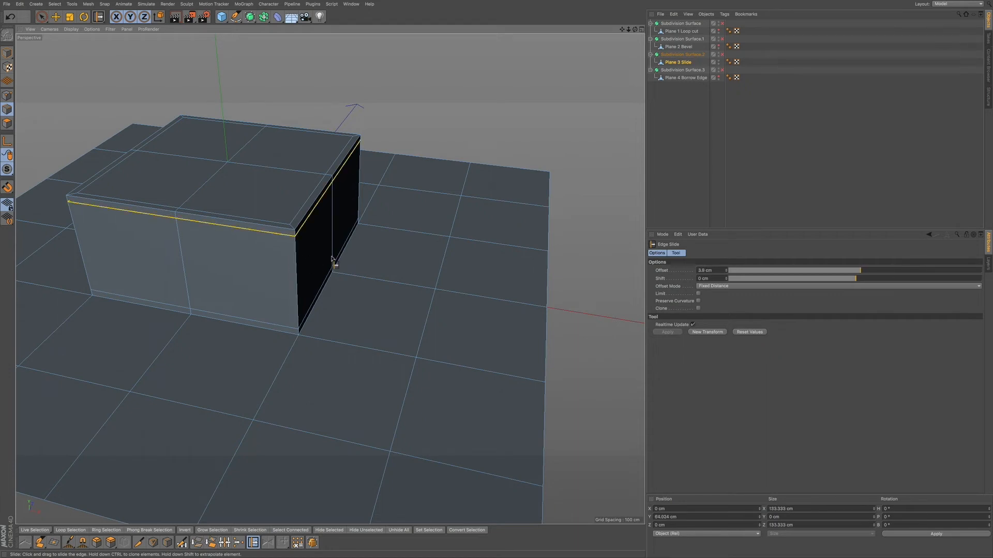
Step: Toggle Subdivision Surface.2 on and off to examine how the cloned edge loops hold the block's shape
left_click(723, 54)
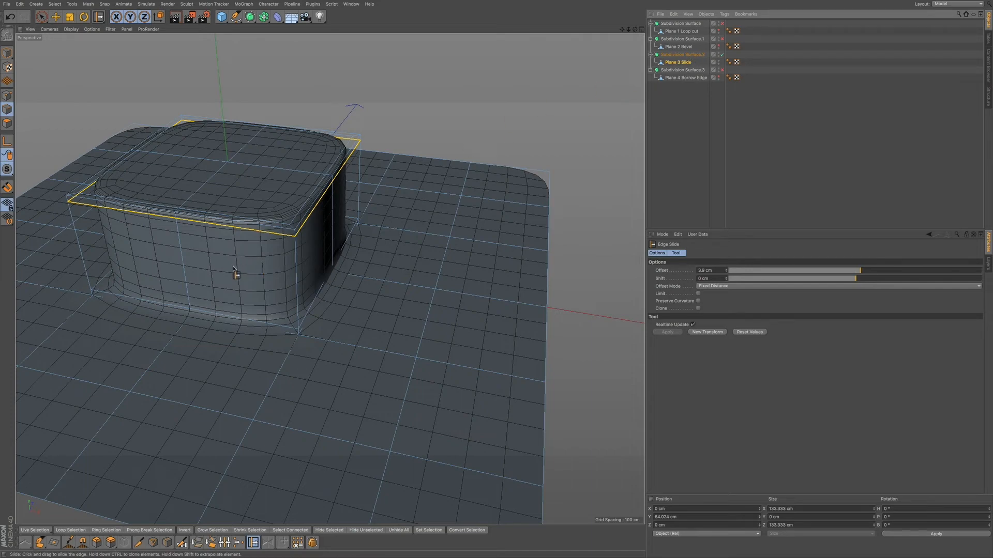
left_click_drag(239, 272, 251, 262, "alt")
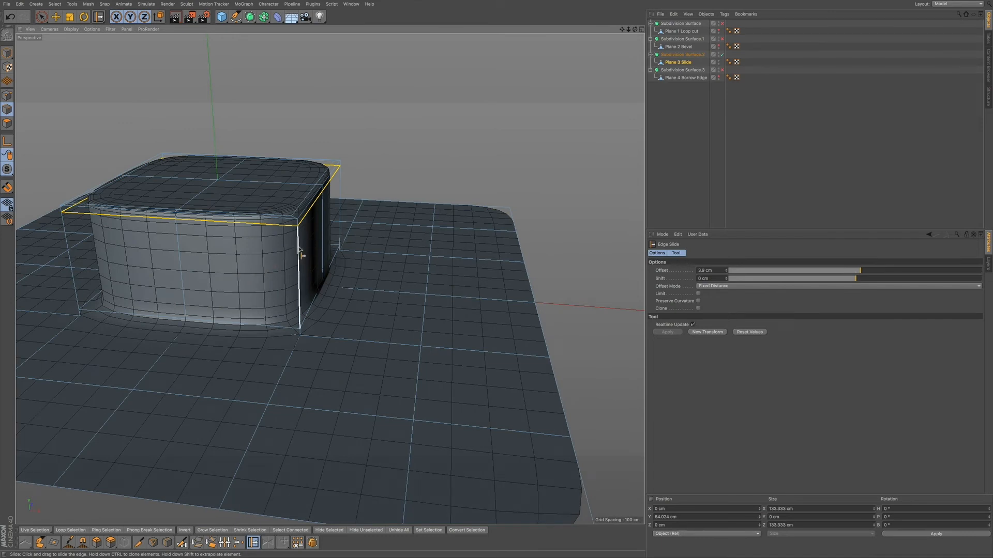
left_click(722, 55)
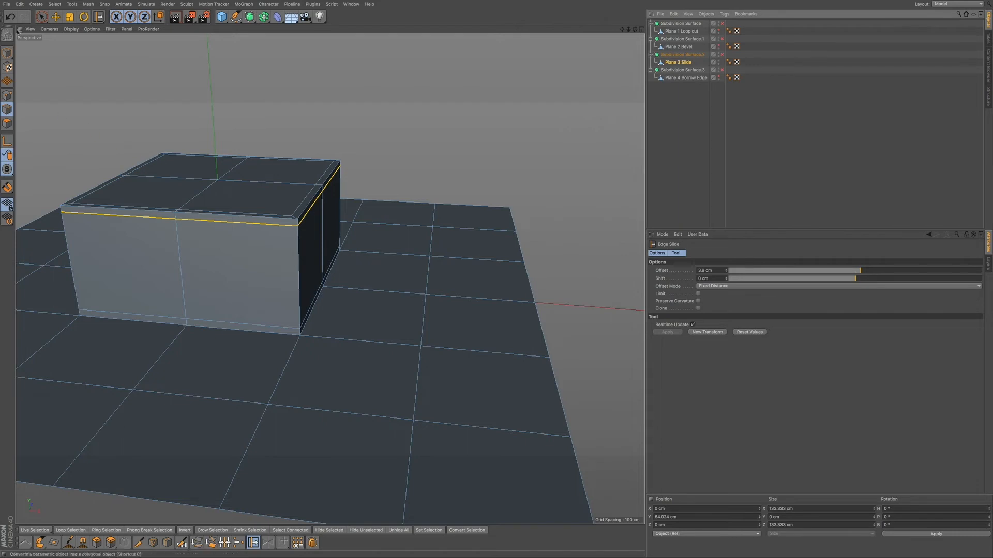
Step: Select the block's front vertical corner edge on Plane 3 Slide, including its short segment above the upper support loop
left_click(41, 16)
left_click(298, 282)
right_click_drag(290, 279, 321, 275, "alt")
left_click_drag(321, 275, 272, 272, "alt")
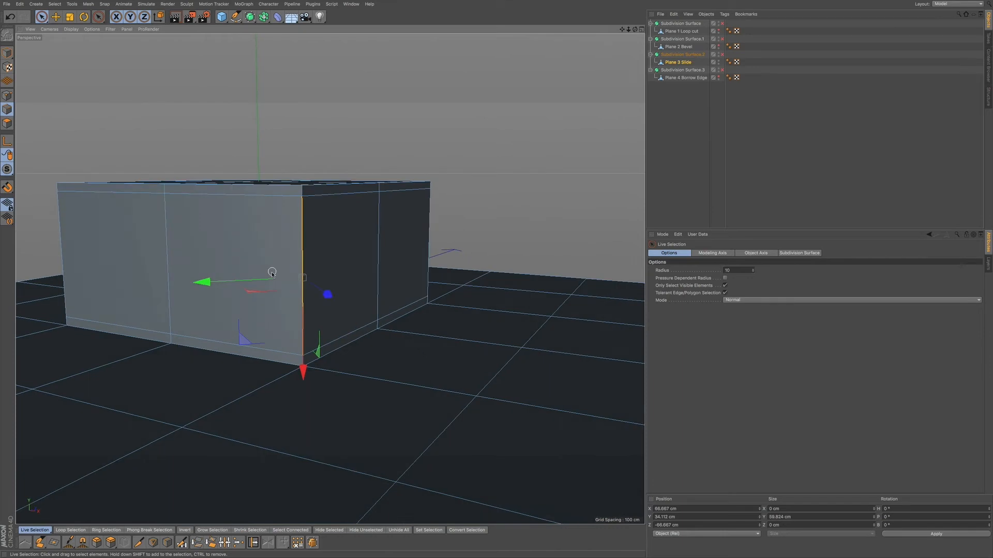
left_click_drag(304, 364, 305, 365)
left_click(307, 358, "shift")
left_click(318, 343, "ctrl")
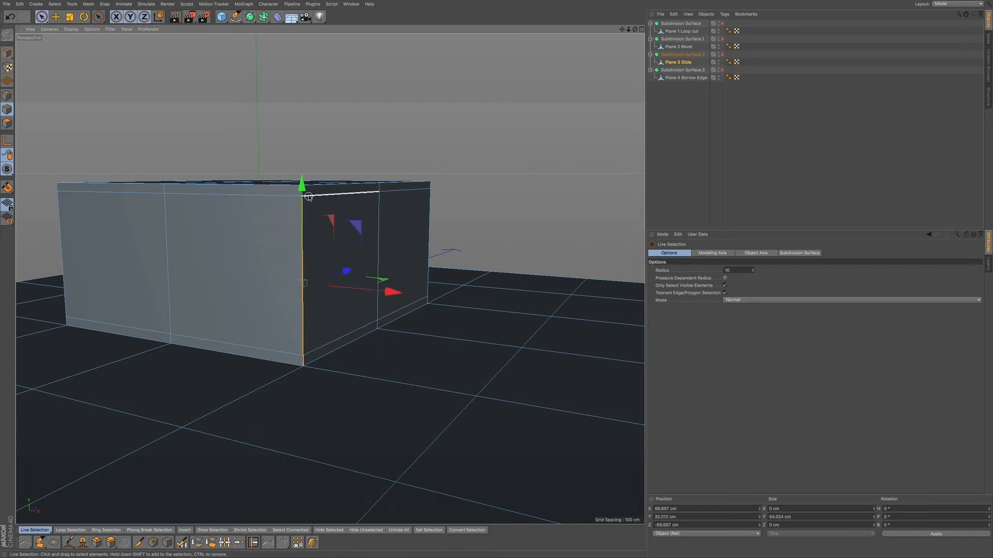
mouse_move(314, 194)
left_mouse_down("alt")
mouse_move(333, 193)
mouse_move(315, 201)
mouse_move(310, 188)
mouse_move(297, 189)
left_mouse_up("alt")
scroll(314, 199, "up", 5)
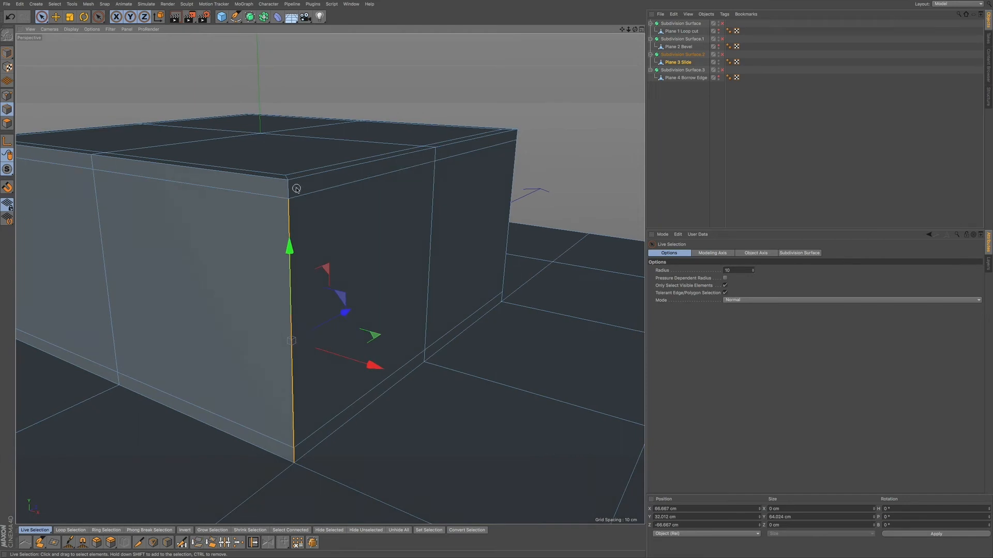
left_click(288, 189)
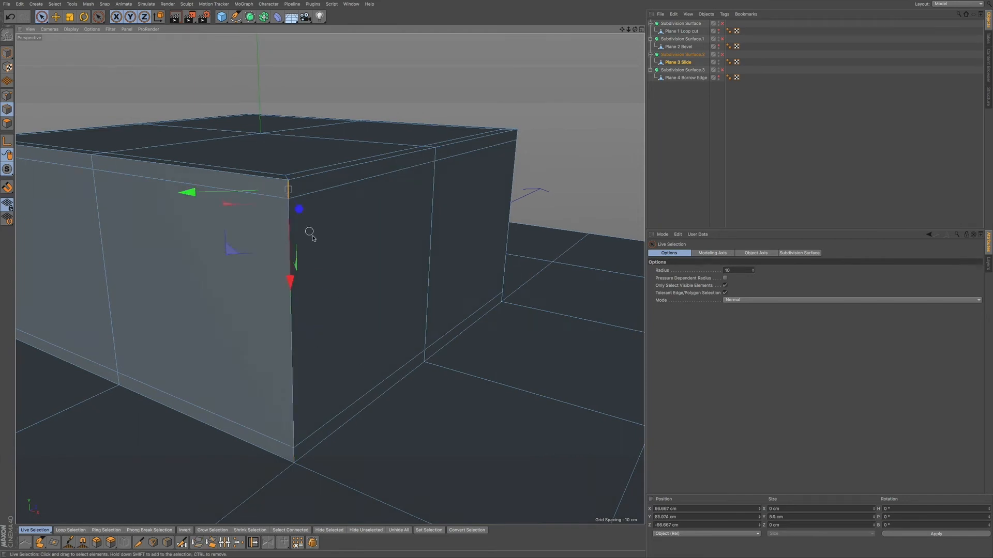
left_click(289, 206, "shift")
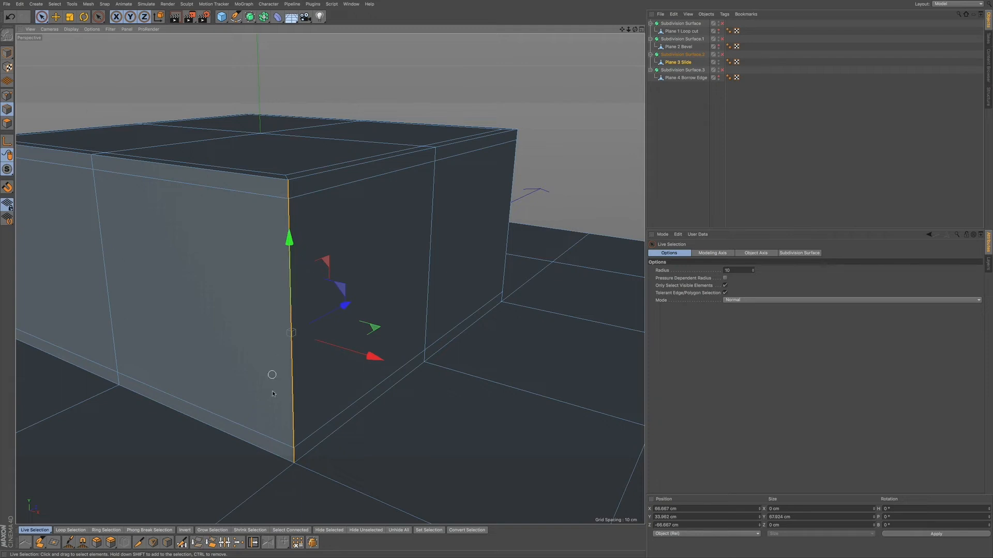
Step: Try an Edge Slide on the vertical corner edge with an offset of 1.61 cm, and undo the slide and edge selections
key("m")
key("o")
left_click_drag(314, 362, 378, 338)
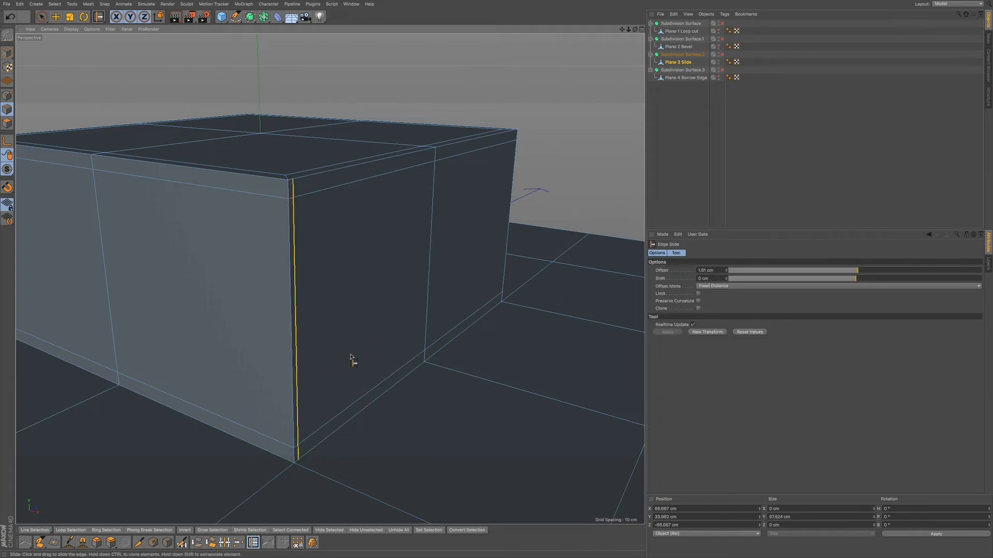
key("ctrl+z")
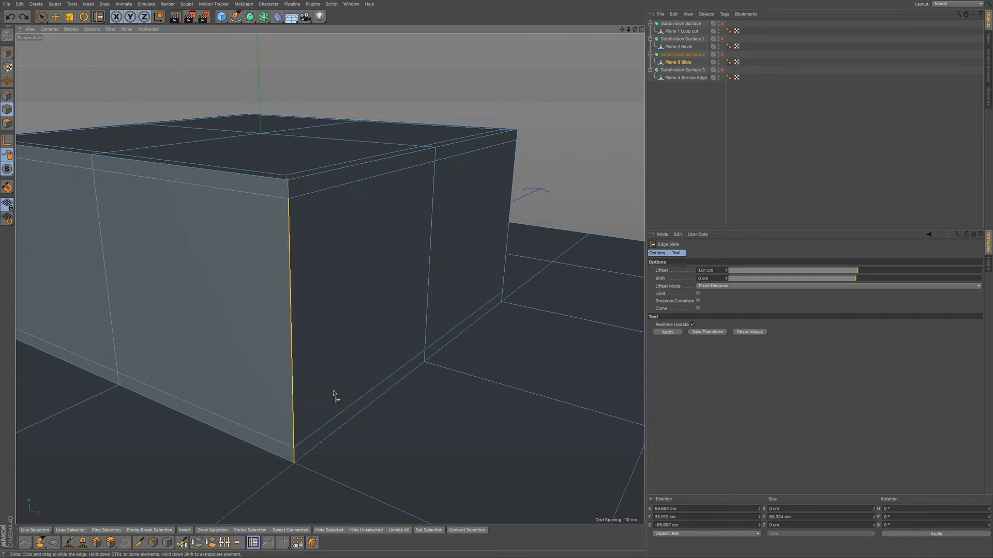
key("ctrl+z")
key("ctrl+z")
key("ctrl+z")
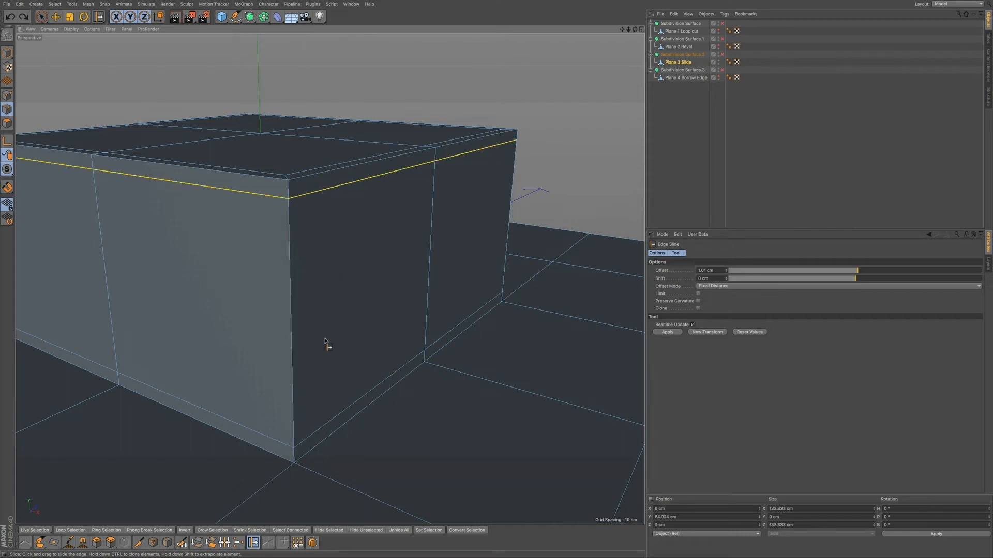
Step: Toggle Subdivision Surface.2 to check the smoothed block without support edges along its vertical corners
left_click(722, 55)
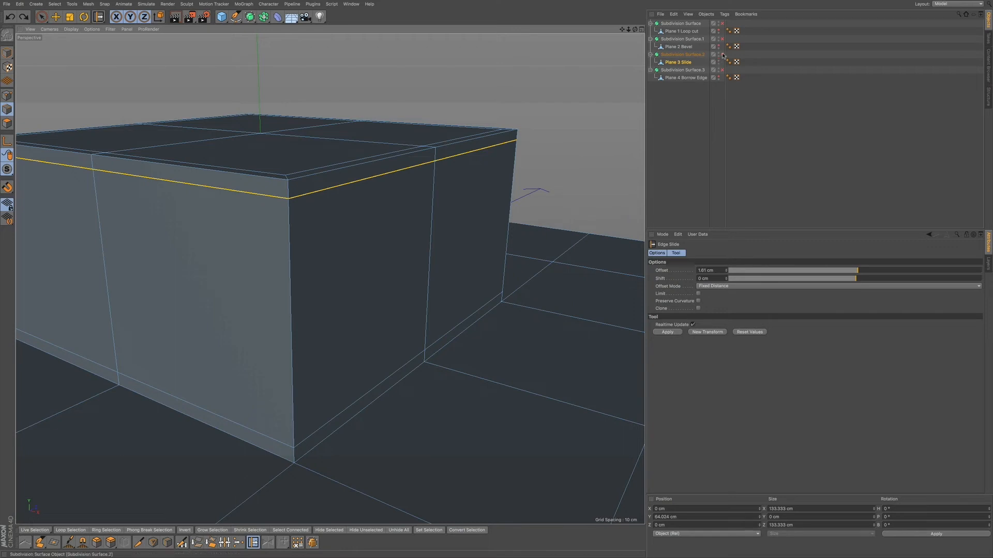
left_click(722, 55)
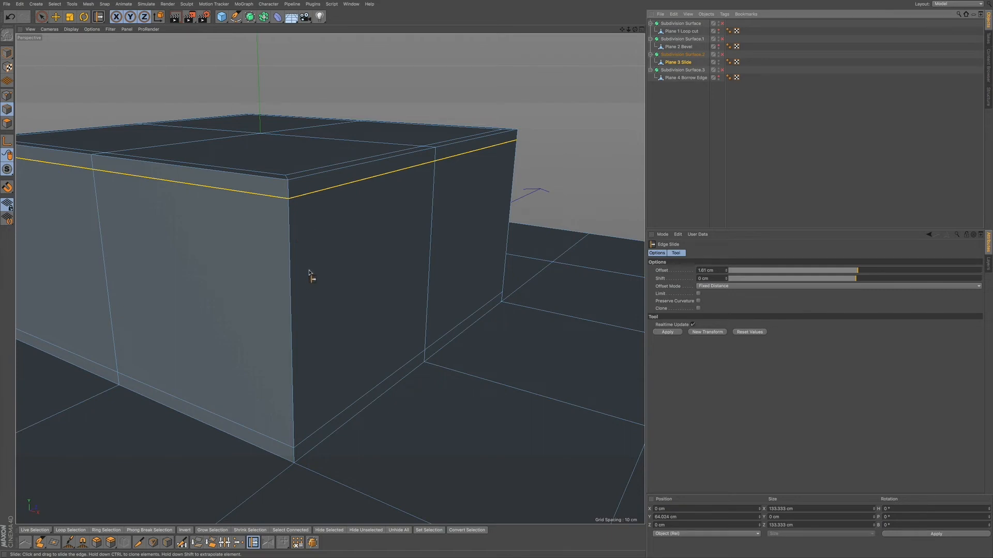
Step: Hide Plane 3 Slide, show Plane 4 Borrow Edge in its place, and turn off Subdivision Surface.3
left_click(718, 61)
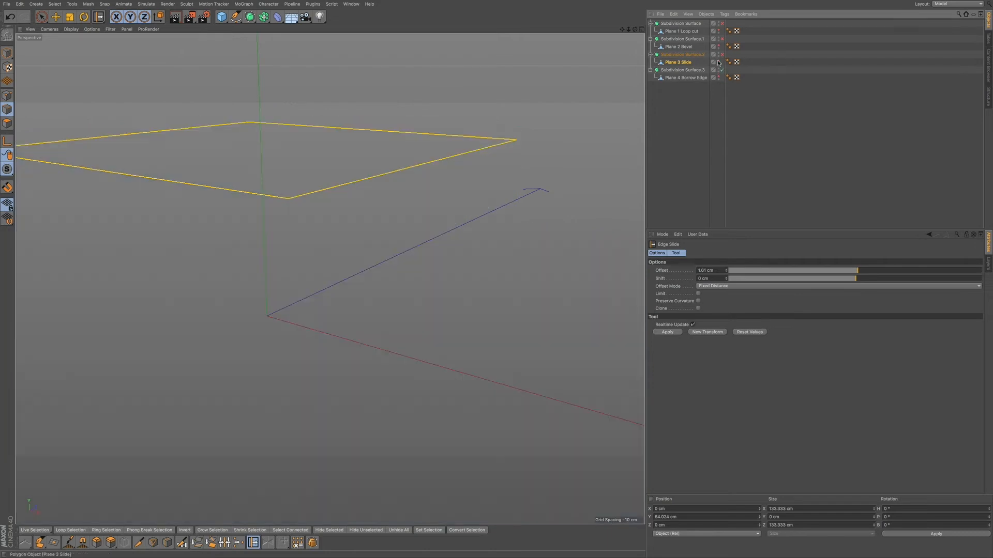
left_click(695, 79)
left_click(718, 78)
right_click_drag(370, 218, 337, 251, "alt")
left_click_drag(336, 232, 369, 218, "alt")
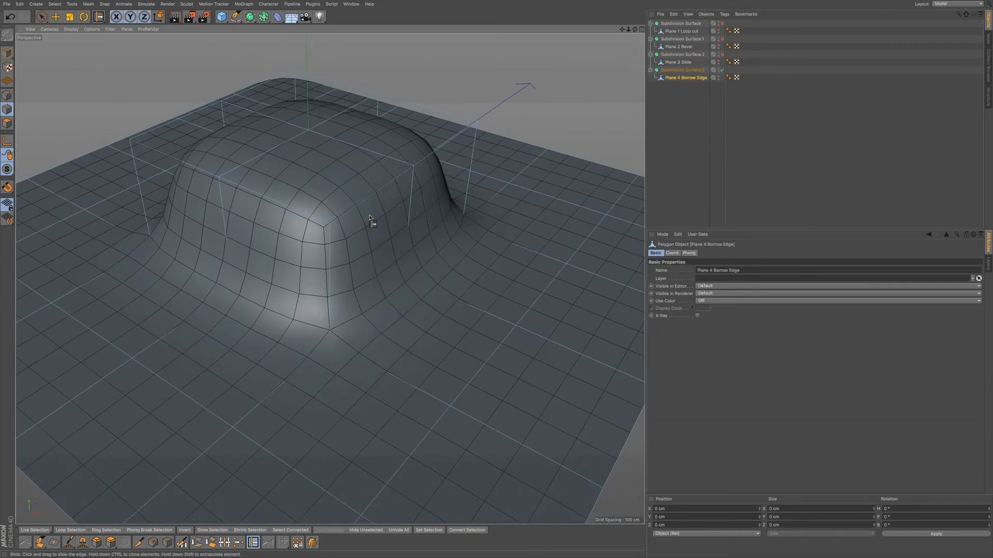
left_click(722, 70)
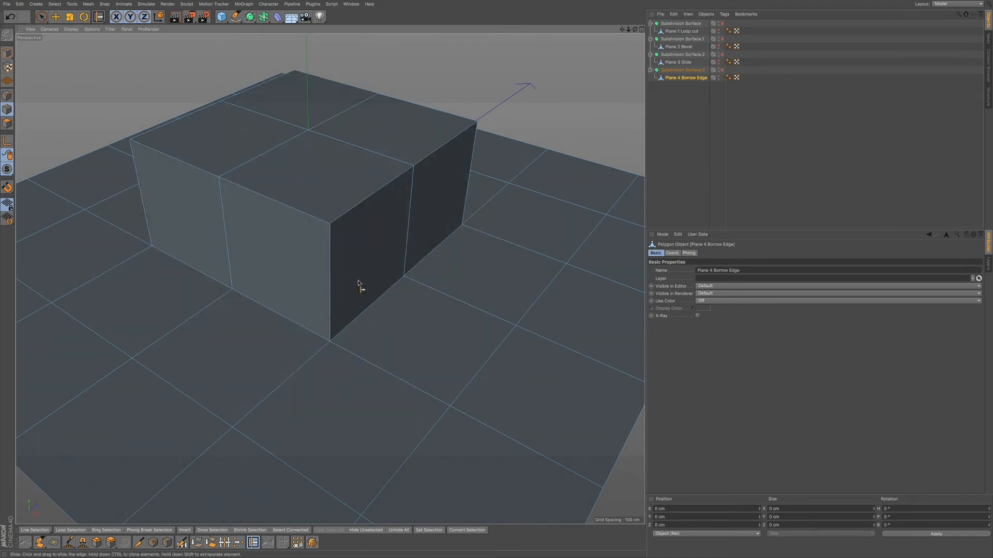
scroll(356, 284, "down", 5)
left_click_drag(348, 287, 357, 292, "alt")
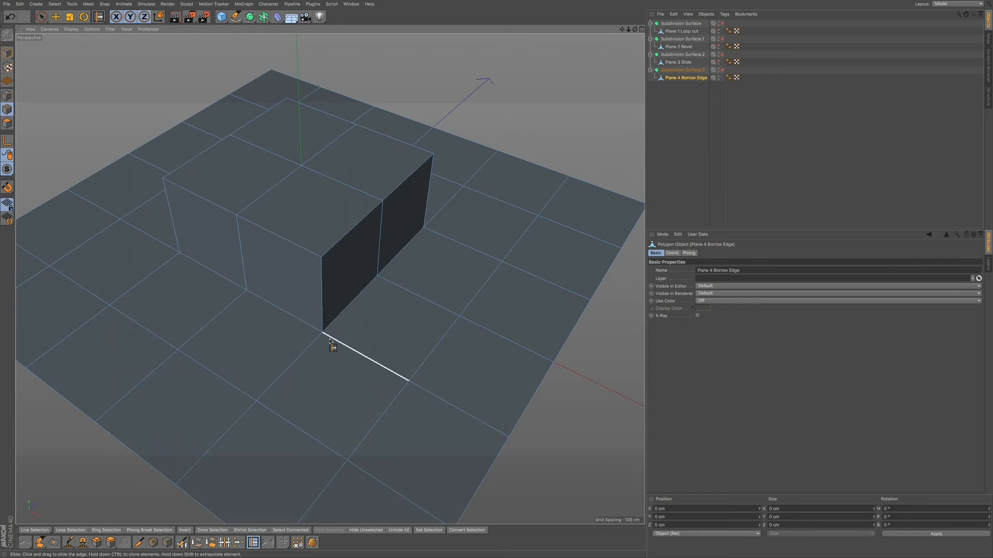
mouse_move(316, 329)
left_mouse_down()
mouse_move(325, 337)
mouse_move(306, 337)
mouse_move(302, 325)
mouse_move(301, 336)
mouse_move(305, 316)
left_mouse_up()
left_click_drag(338, 315, 324, 299)
left_click_drag(241, 283, 346, 284)
key("ctrl+z")
Step: Draw diagonal edges with the Polygon Pen from two of the block's base corners to the diagonally opposite grid points on the plane
left_click(40, 542)
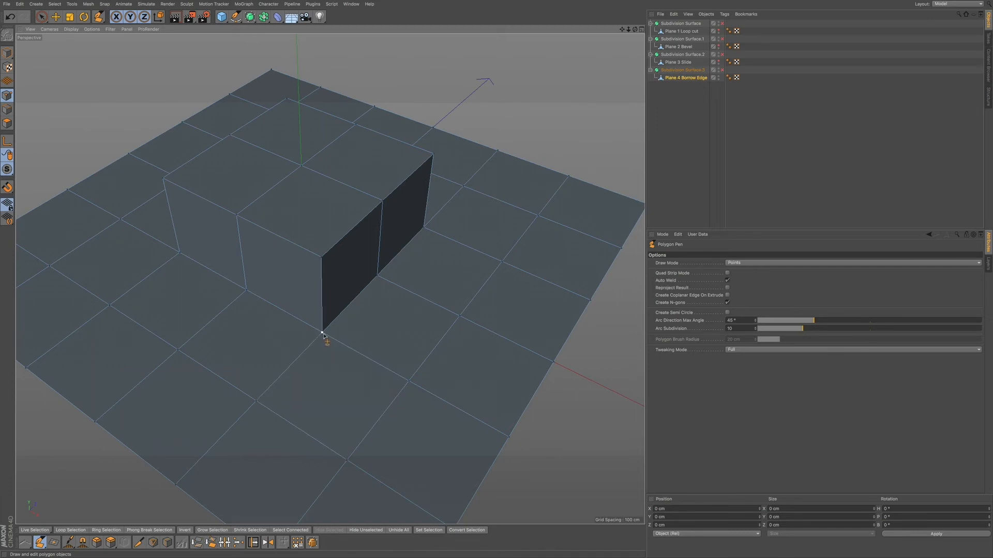
left_click(348, 458)
left_click(408, 380)
left_click(347, 460)
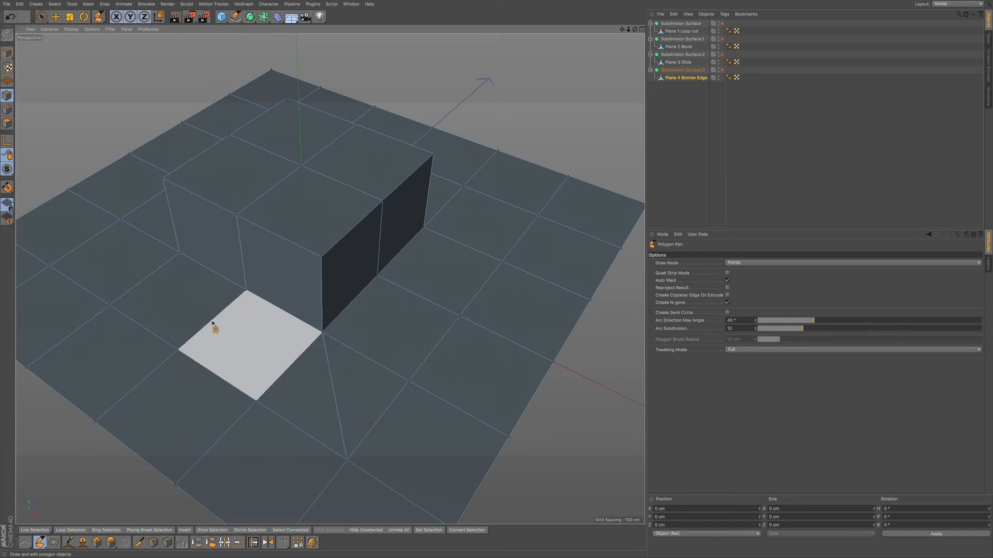
mouse_move(162, 250)
left_mouse_down("alt")
mouse_move(202, 256)
mouse_move(179, 248)
left_mouse_up("alt")
left_click(179, 244)
left_click(69, 313)
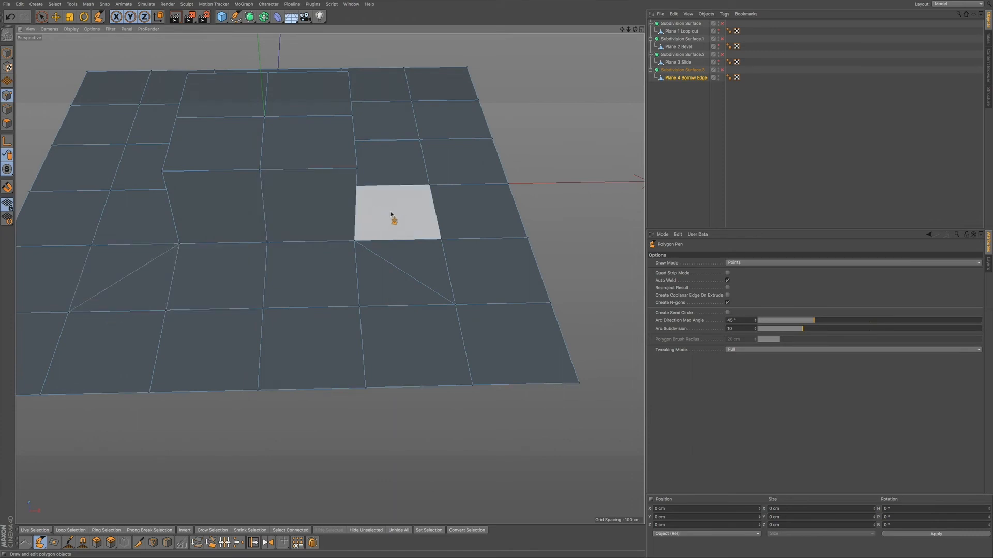
Step: Draw matching diagonal edges across the ground polygons outside the block's remaining two base corners
left_click_drag(373, 218, 321, 259, "alt")
left_click(375, 178)
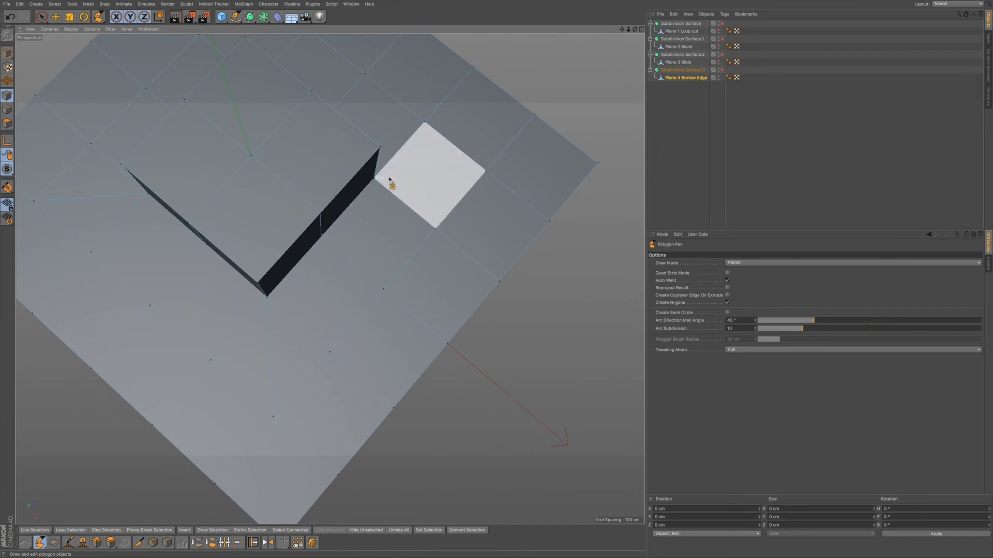
left_click(486, 171)
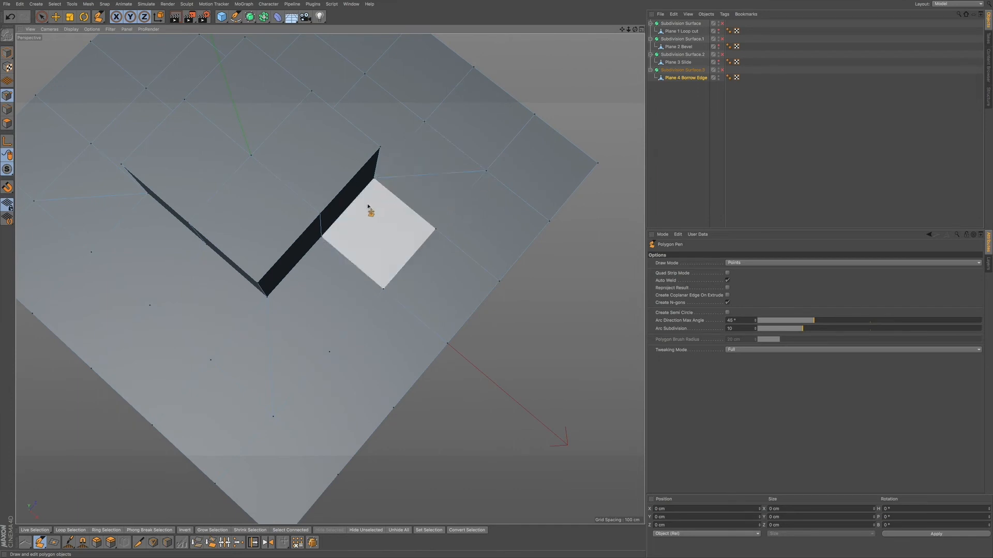
left_click_drag(346, 184, 337, 302, "alt")
left_click_drag(288, 188, 282, 222, "alt")
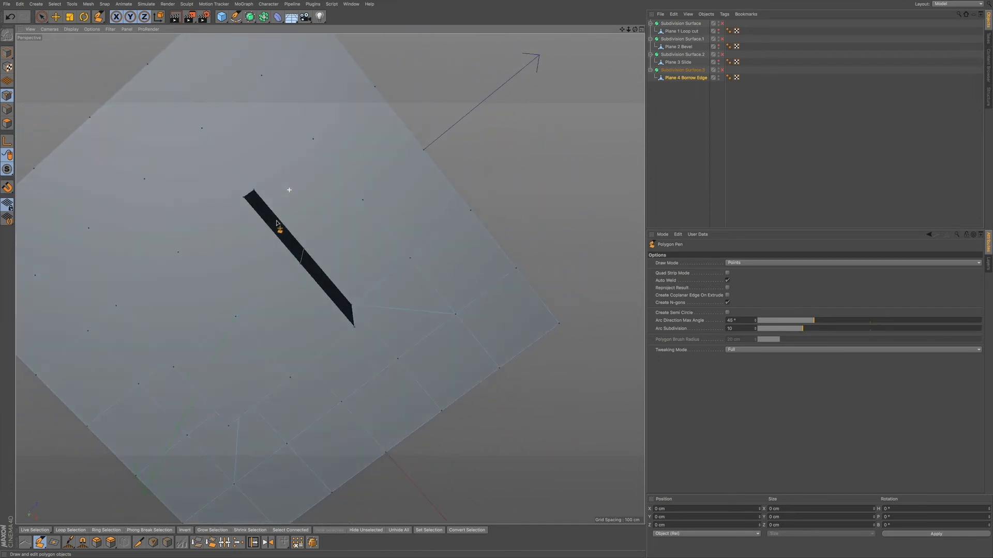
left_click_drag(282, 188, 262, 263, "alt")
left_click(259, 260)
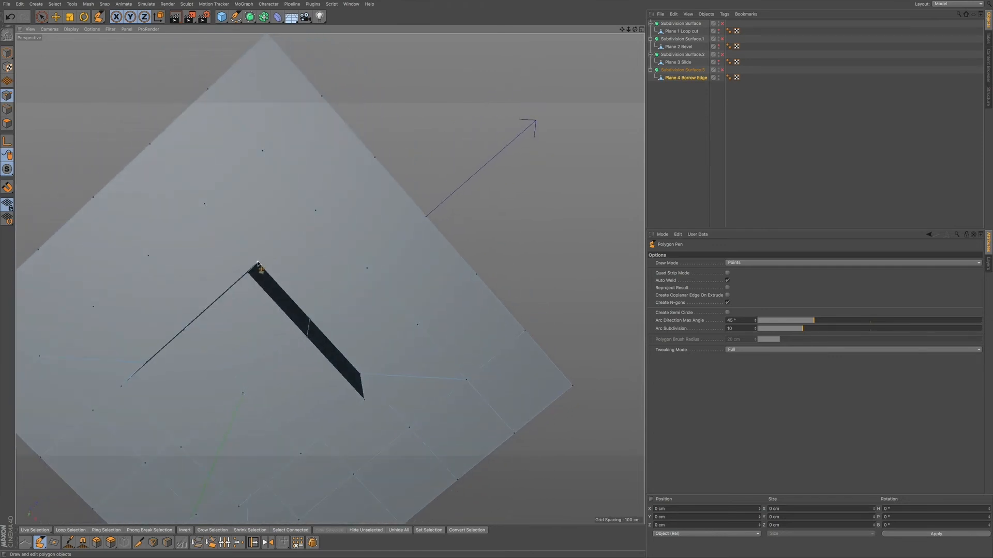
left_click(262, 151)
left_click_drag(304, 228, 288, 199, "alt")
left_click_drag(310, 240, 343, 269, "alt")
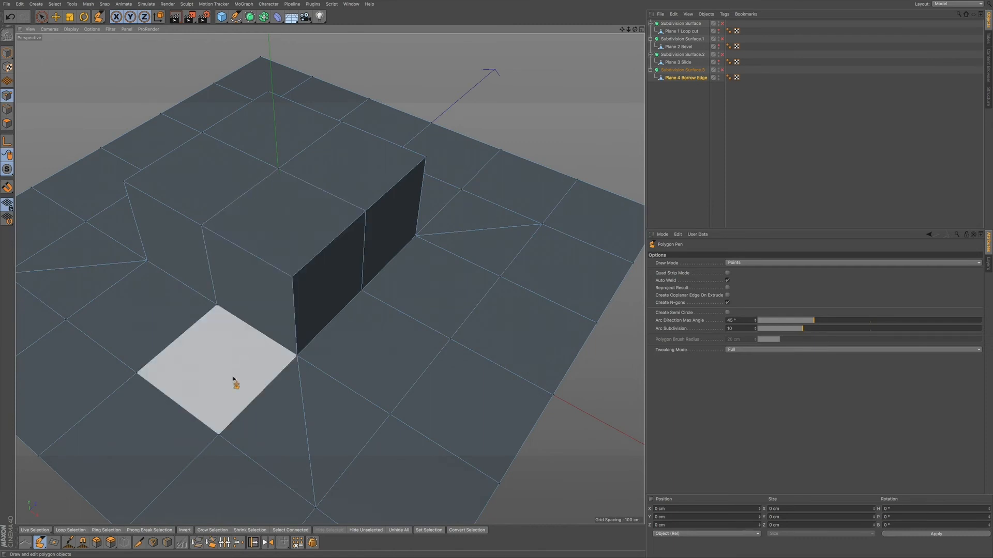
Step: Cut two edges from the grid points adjacent to the front base corner to the block's base edges, just beside that corner
left_click(219, 434)
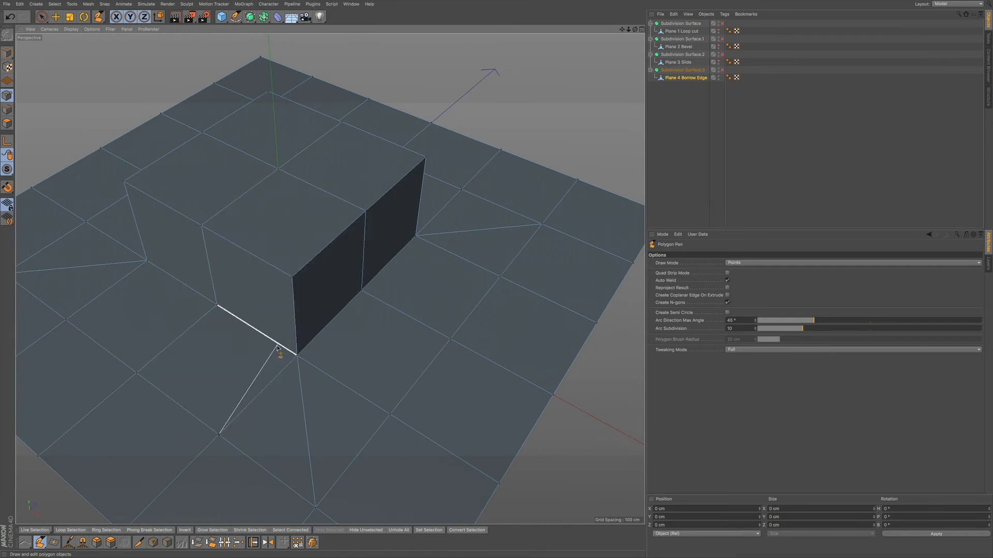
left_click(278, 347)
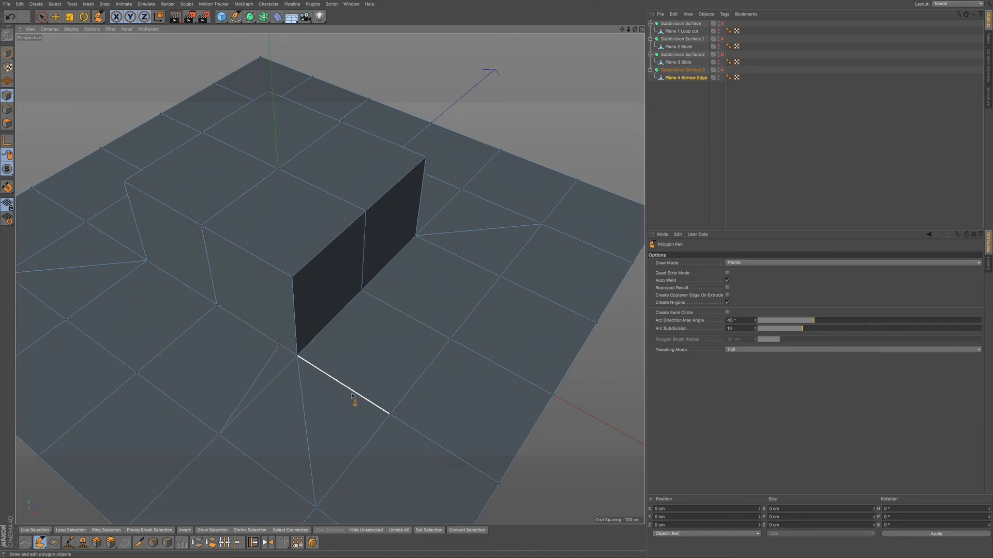
left_click_drag(342, 373, 308, 393, "alt")
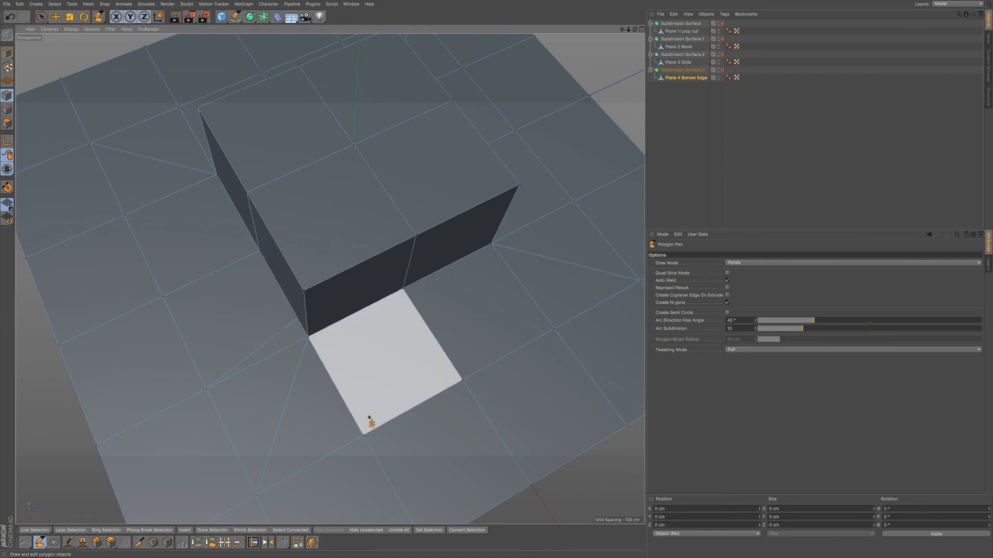
left_click(362, 432)
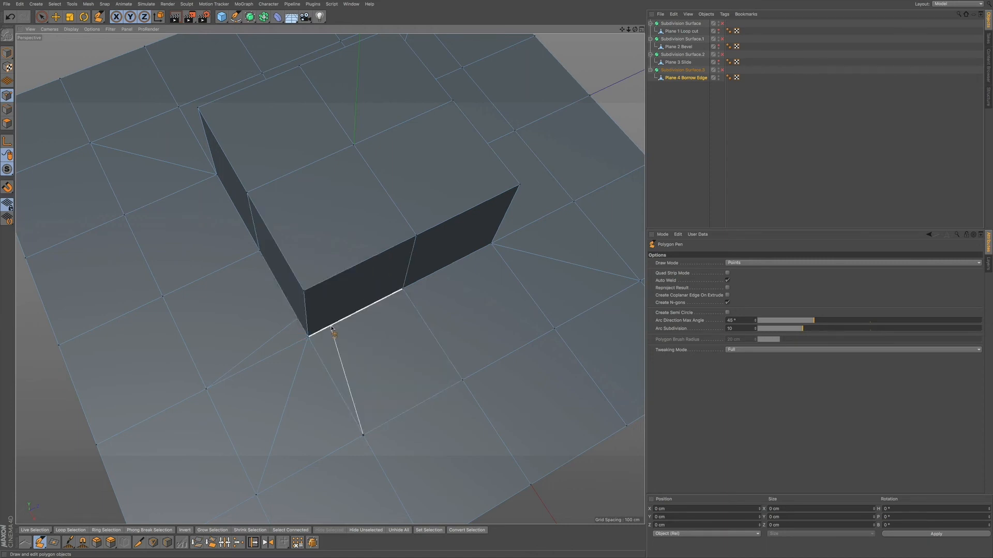
left_click(332, 325)
left_click_drag(335, 360, 366, 364, "alt")
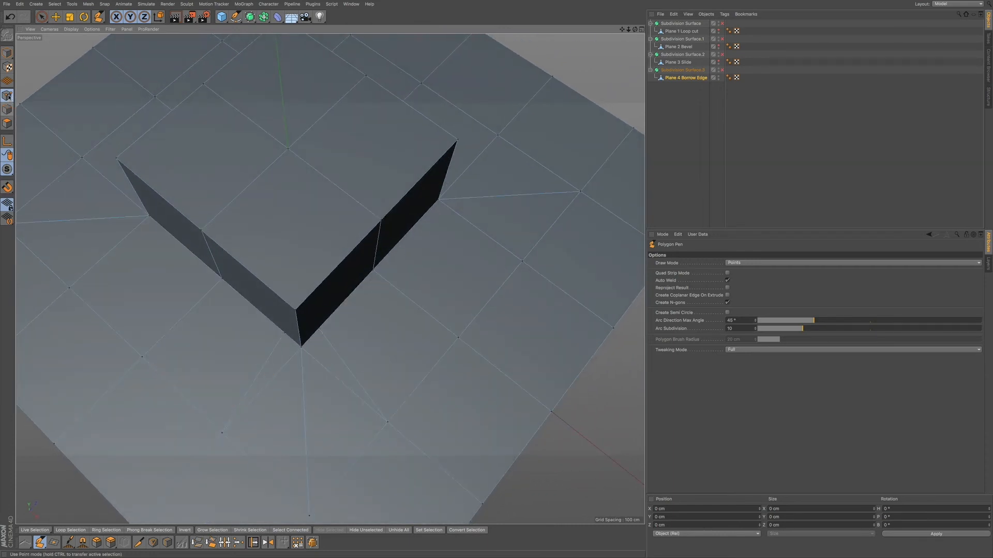
Step: Select the two original grid edges running outward from the front base corner and dissolve them, keeping the diagonal
left_click(41, 16)
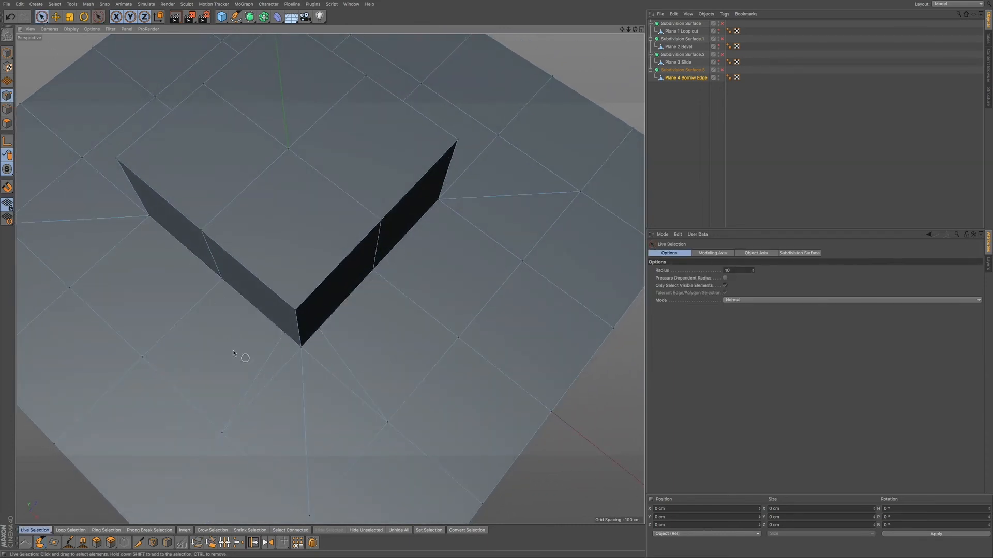
left_click(7, 109)
left_click(279, 380)
left_click(321, 365, "shift")
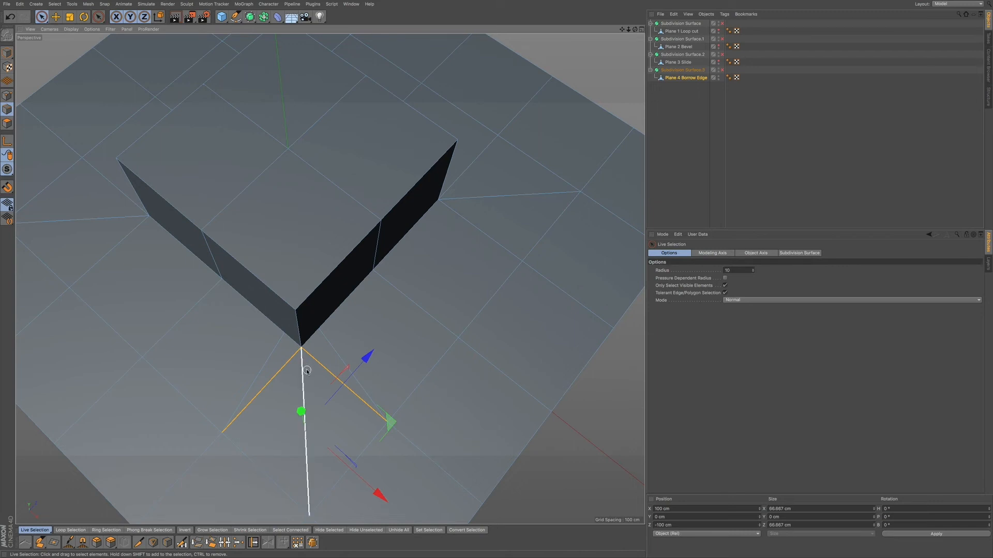
right_click(314, 368)
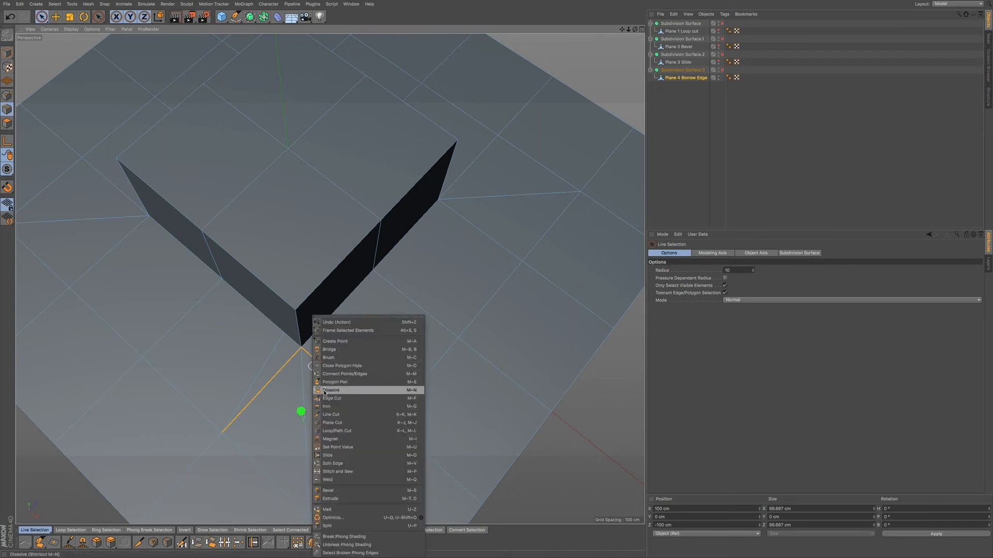
left_click(326, 390)
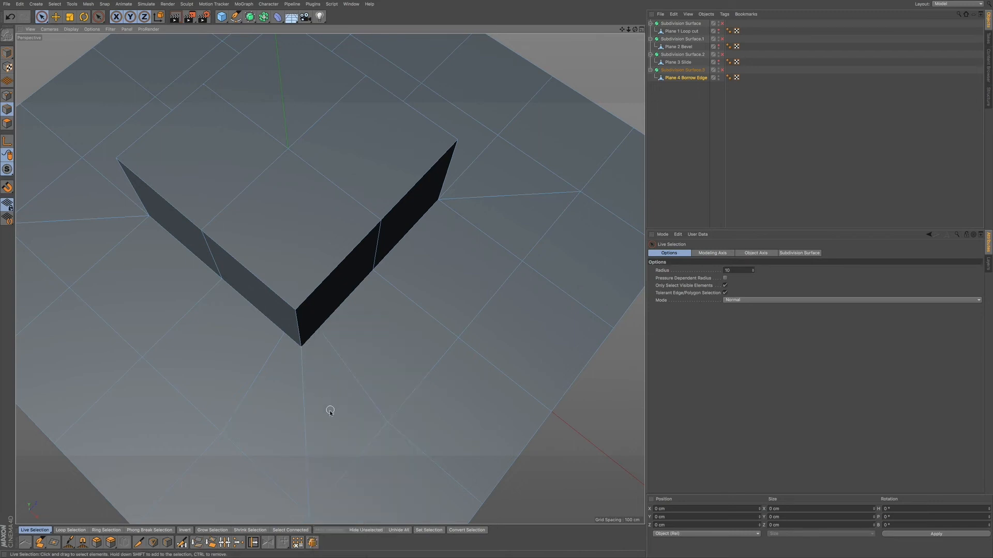
Step: Cut two edges with the Polygon Pen from the grid points adjacent to the block's second base corner to the base edges just beside it
mouse_move(329, 420)
left_mouse_down("alt")
mouse_move(346, 368)
mouse_move(334, 372)
mouse_move(324, 410)
left_mouse_up("alt")
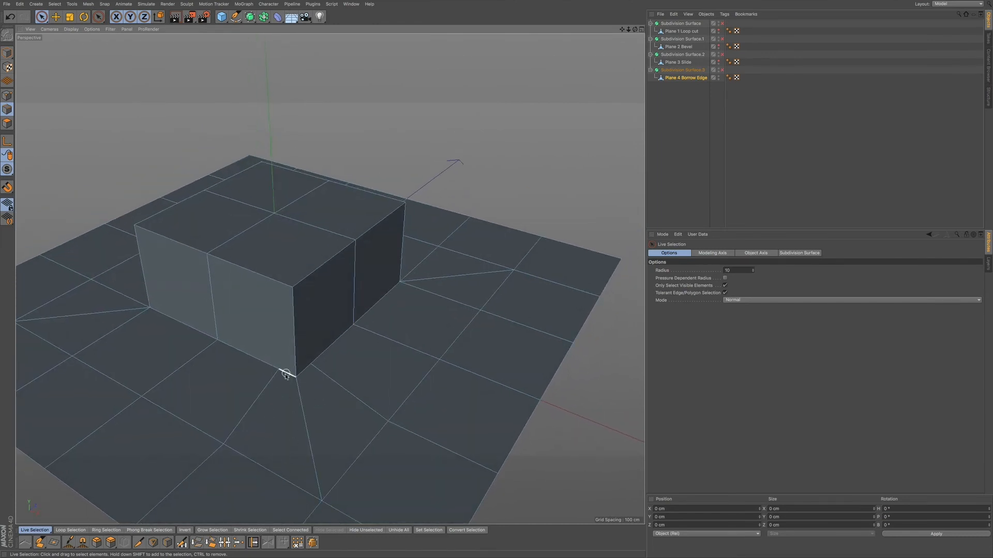
mouse_move(301, 427)
left_mouse_down("alt")
mouse_move(292, 436)
mouse_move(303, 444)
left_mouse_up("alt")
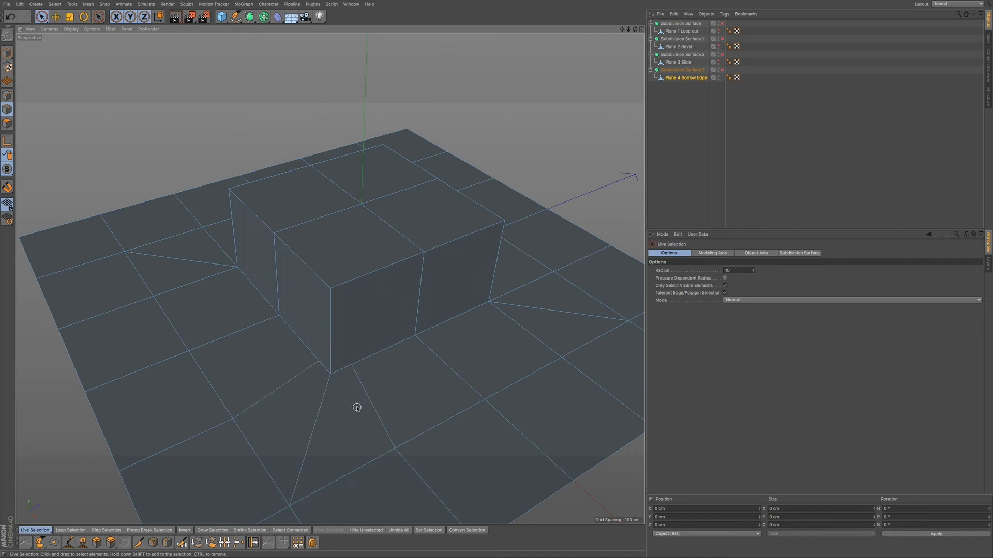
left_click_drag(349, 354, 345, 348, "alt")
left_click_drag(363, 292, 316, 353, "alt")
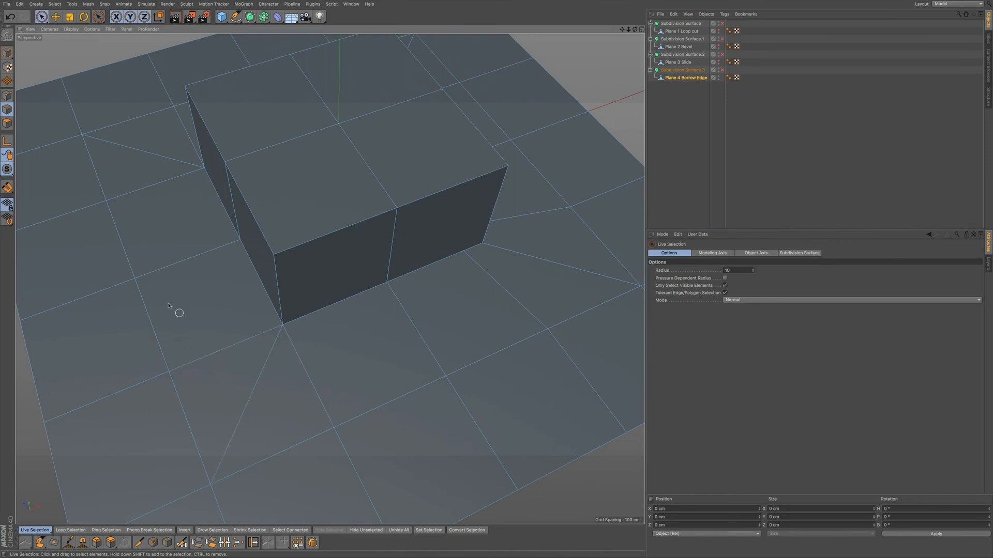
left_click(40, 542)
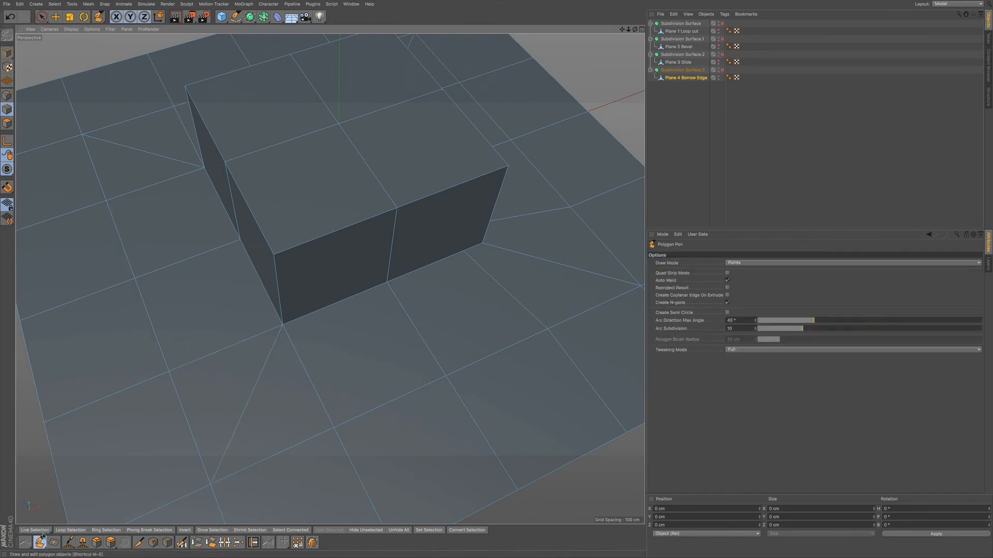
left_click(334, 427)
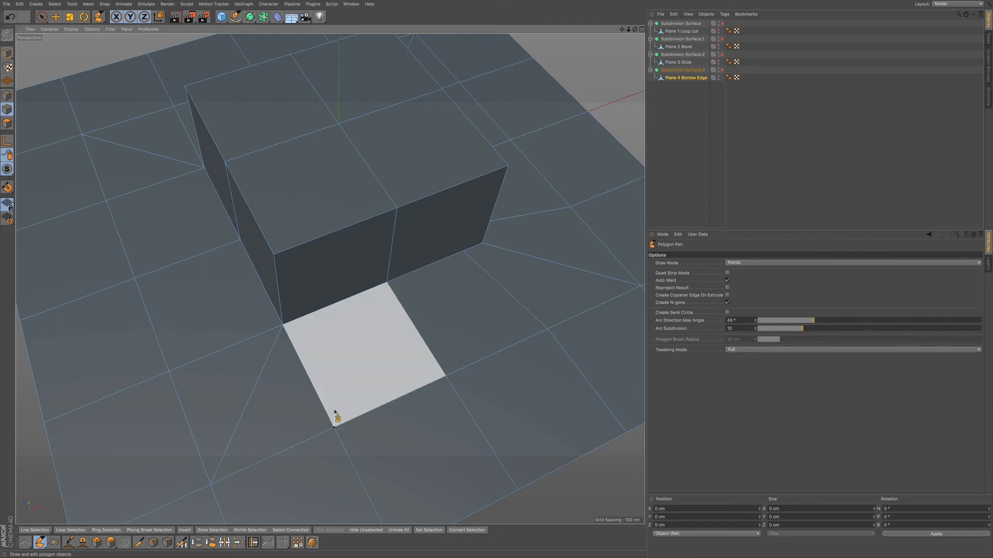
left_click(306, 318)
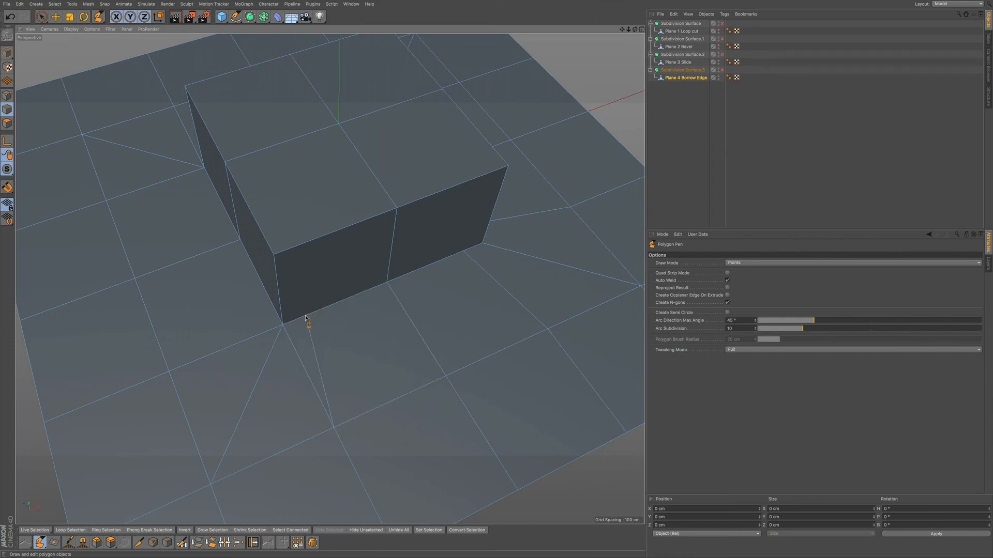
left_click(169, 371)
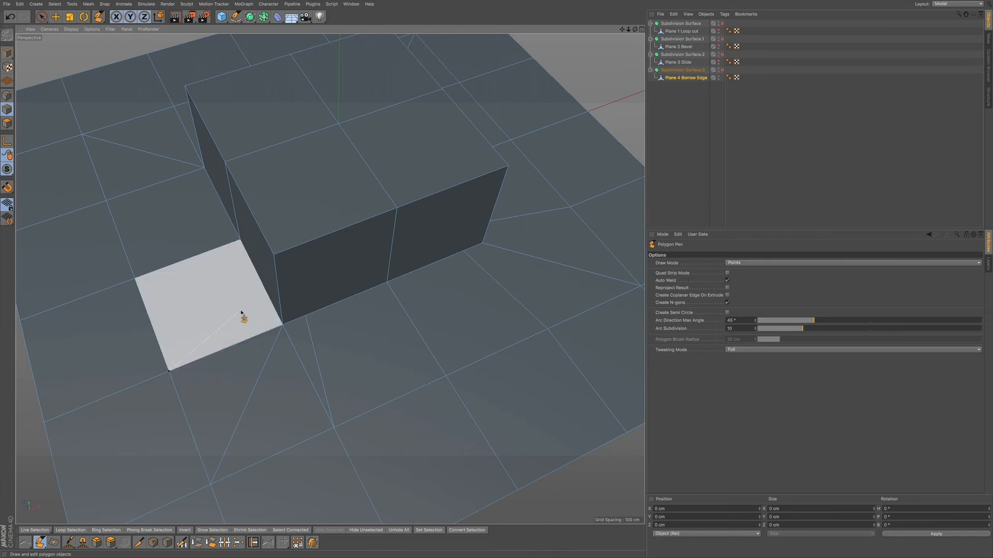
left_click(268, 309)
Step: Dissolve the two original grid edges running outward from the second base corner, leaving its diagonal and the two new cuts
left_click_drag(268, 343, 318, 357, "alt")
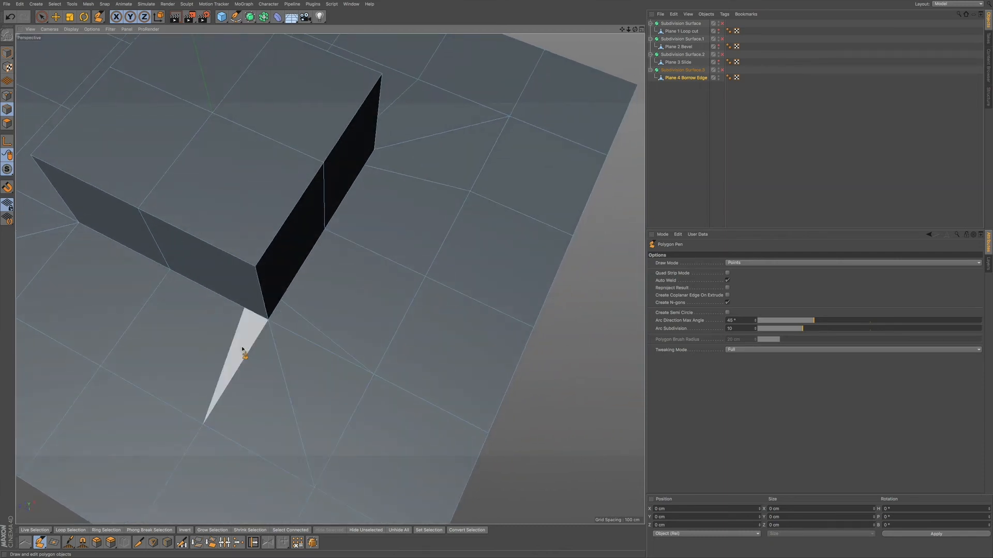
key("space")
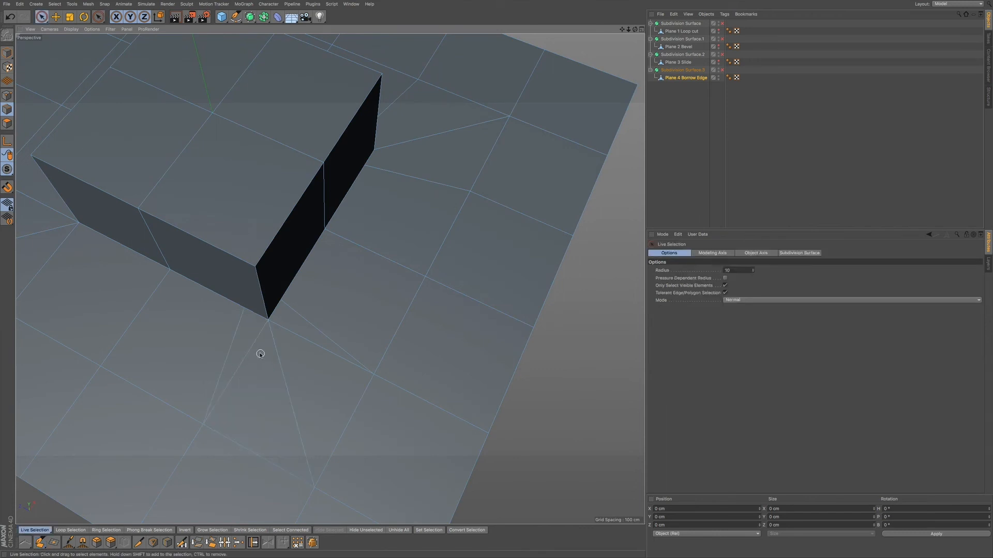
left_click(251, 353)
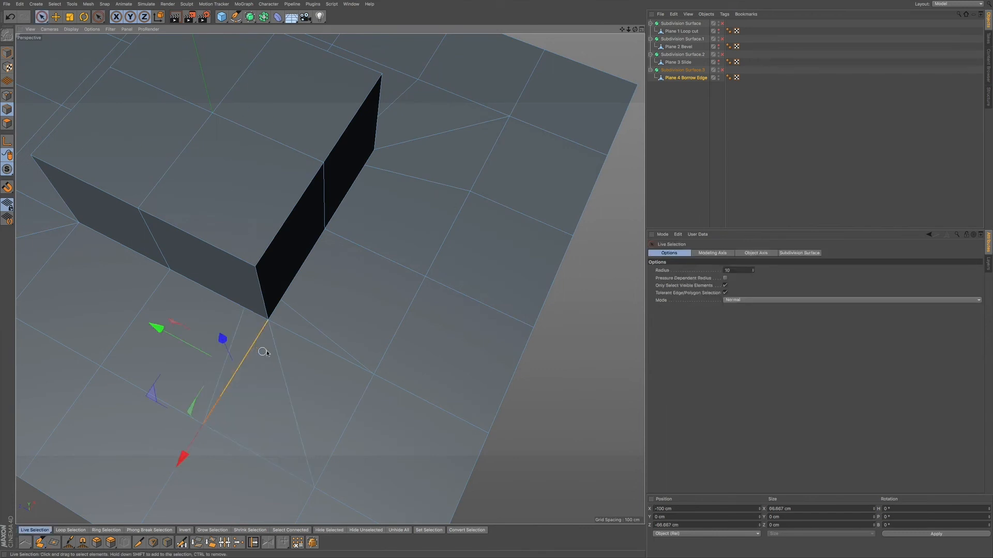
left_click(305, 341, "shift")
right_click(291, 353)
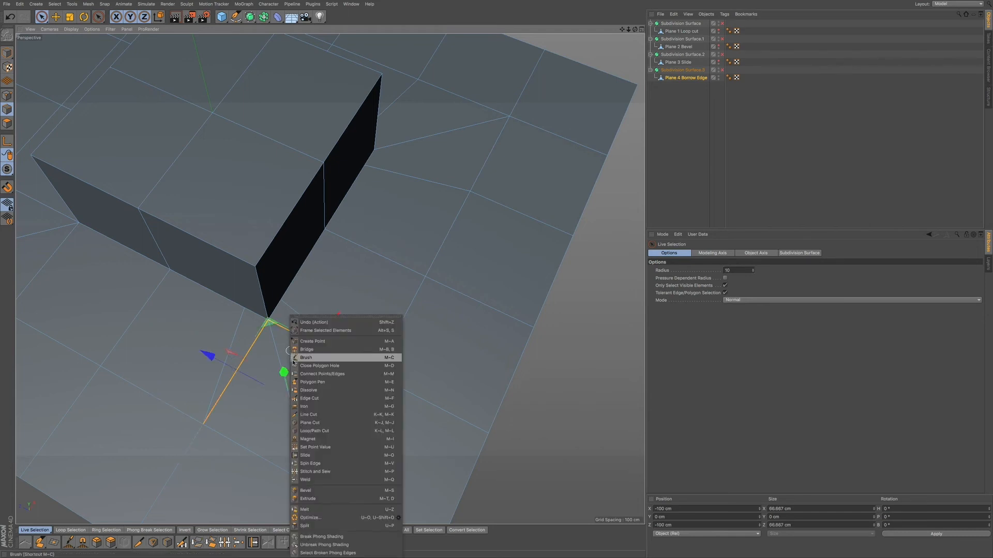
left_click(305, 390)
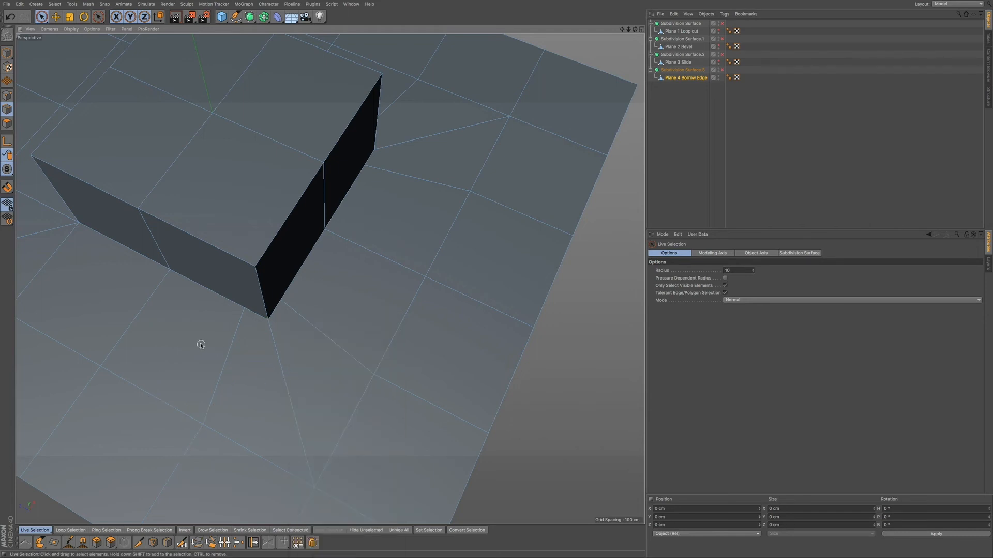
Step: Cut edges from the grid points adjacent to the third base corner to the base edges on either side of that corner
left_click_drag(201, 345, 336, 355, "alt")
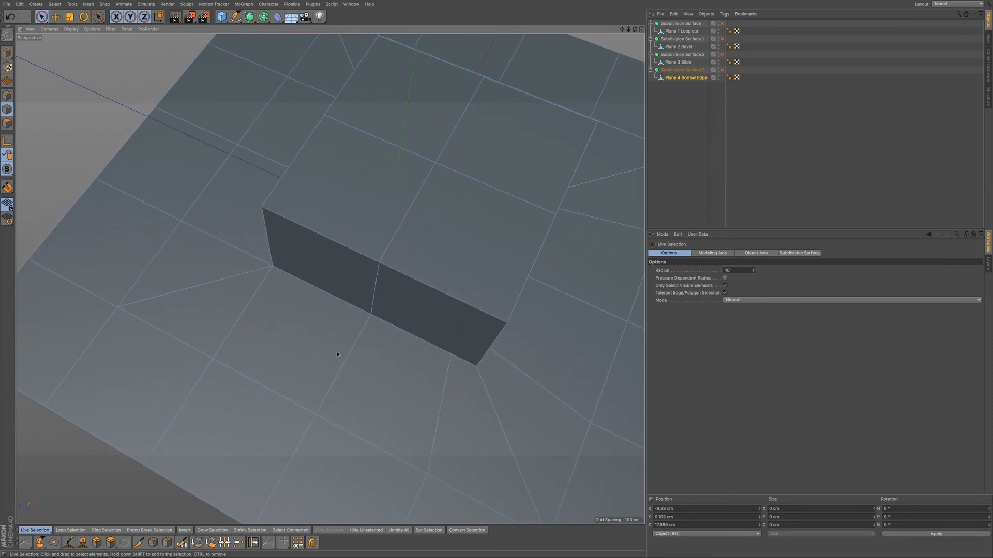
key("super+z")
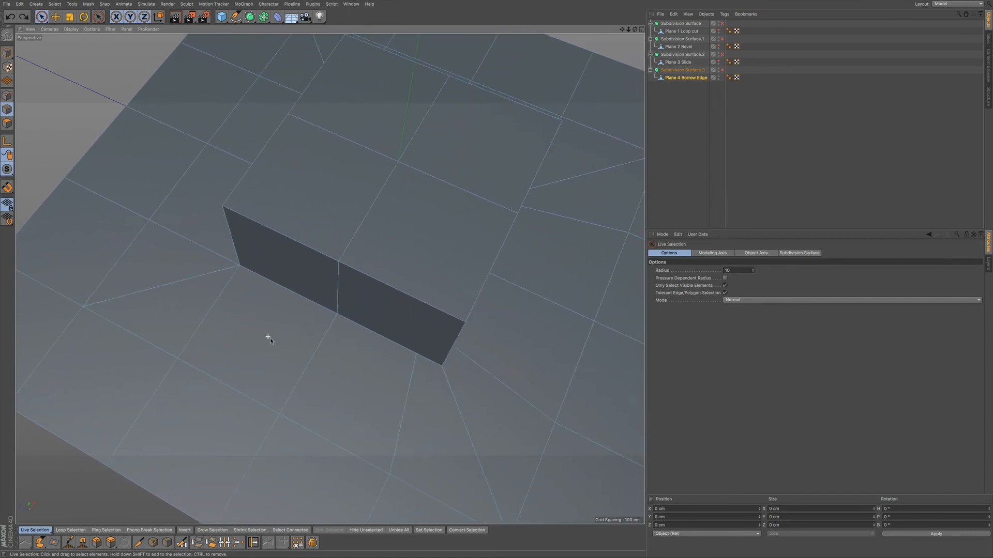
scroll(267, 336, "up", 3)
left_click_drag(279, 334, 344, 329, "alt")
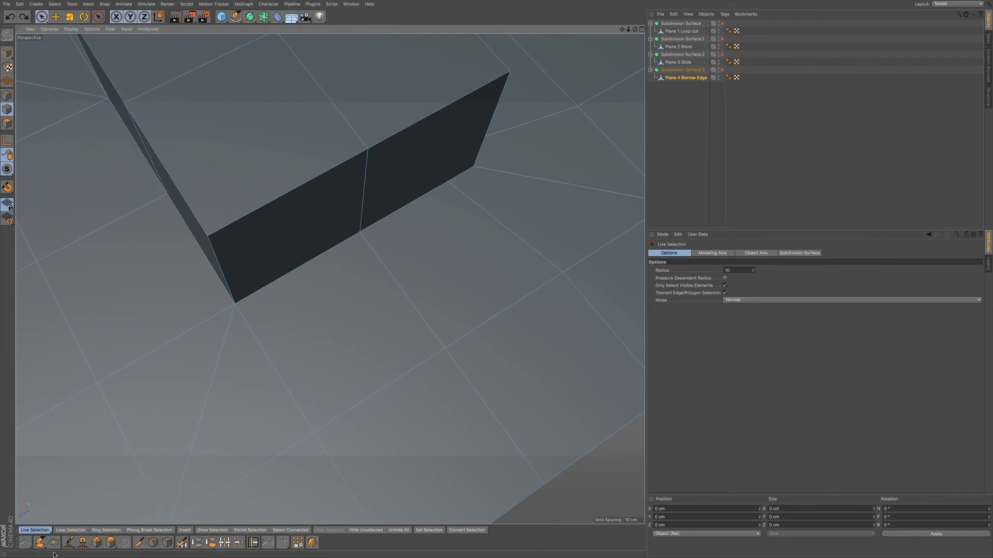
left_click(40, 542)
left_click(314, 431)
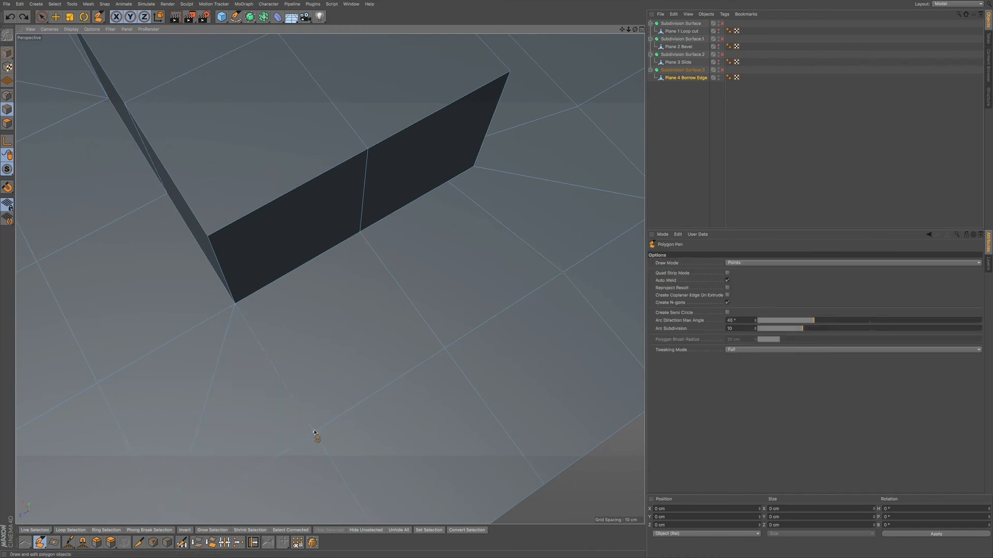
left_click(257, 295)
left_click_drag(118, 366, 118, 366, "alt")
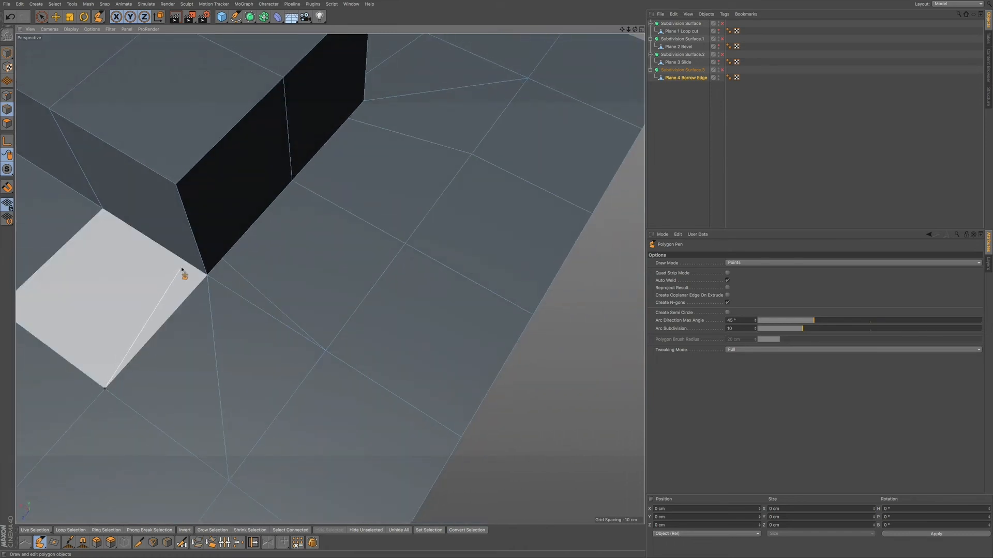
left_click_drag(241, 303, 310, 323, "alt")
Step: Select the two original grid edges leading out of the third base corner and dissolve them, keeping the diagonal
left_click(40, 16)
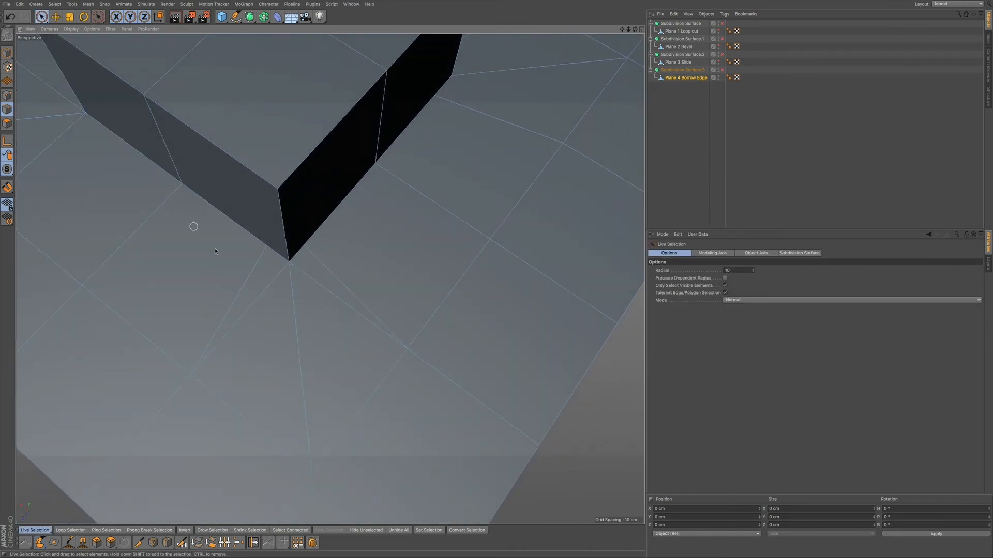
left_click(261, 290)
left_click(332, 297, "shift")
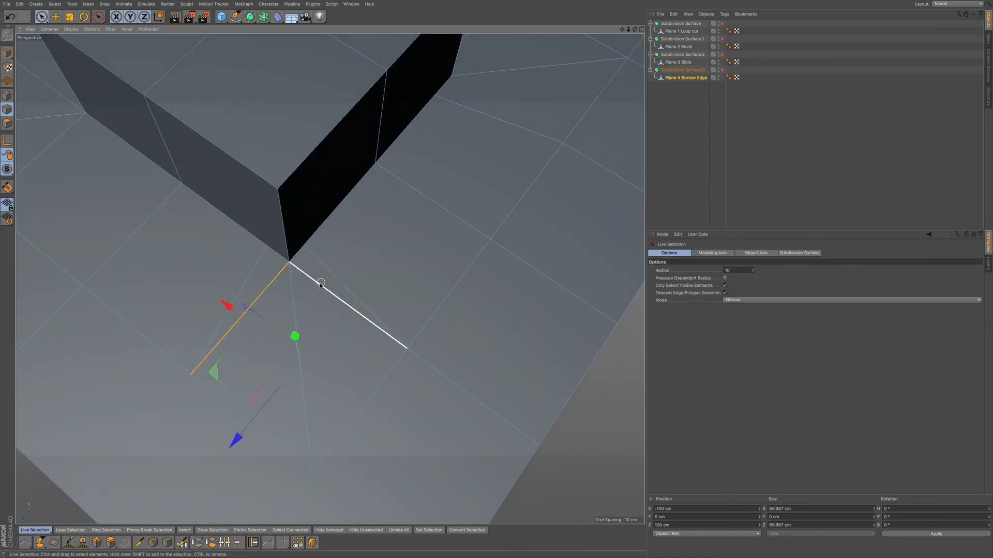
right_click(316, 316)
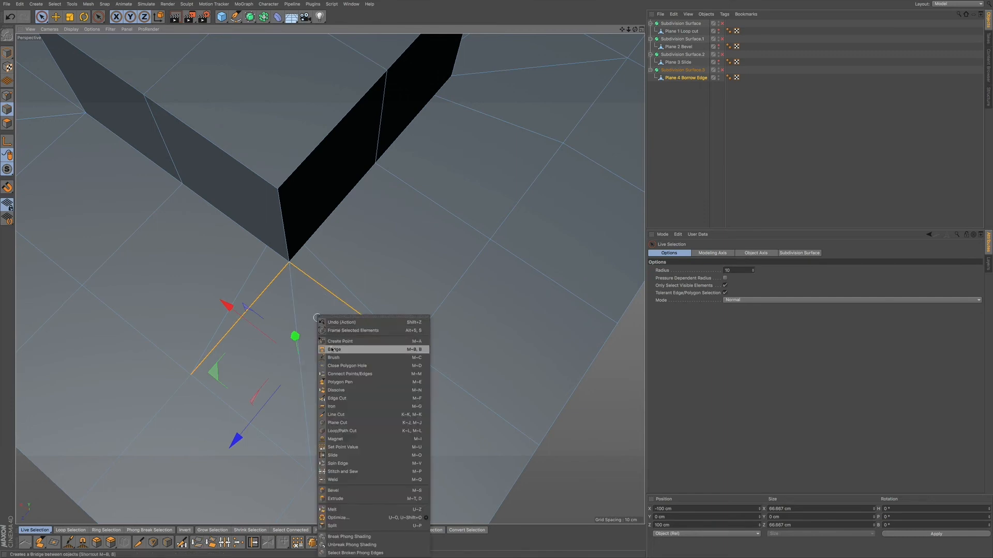
left_click(333, 390)
Step: Draw the same two Polygon Pen cuts at the last base corner, from its adjacent grid points to the neighbouring base edges
left_click_drag(256, 335, 299, 336, "alt")
left_click_drag(254, 303, 333, 319, "alt")
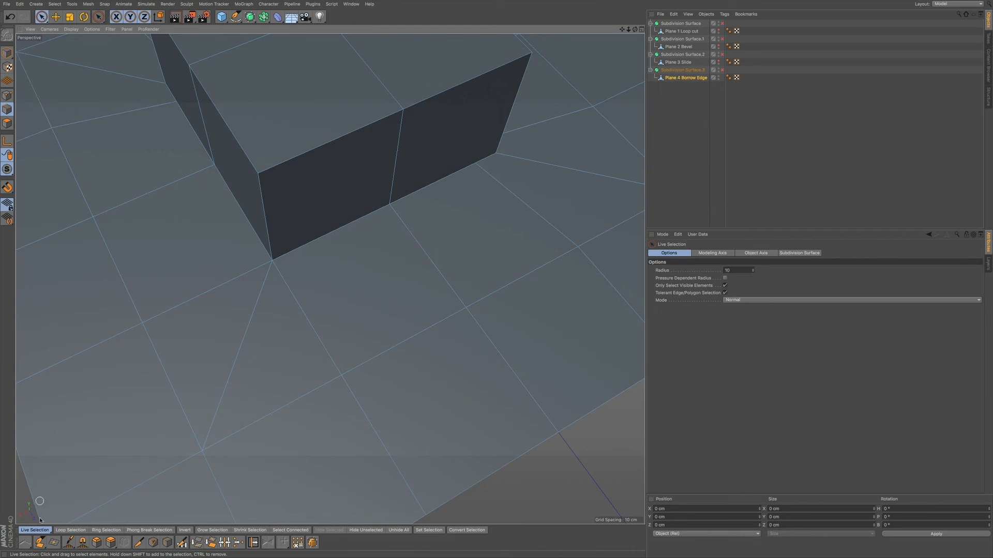
left_click(40, 542)
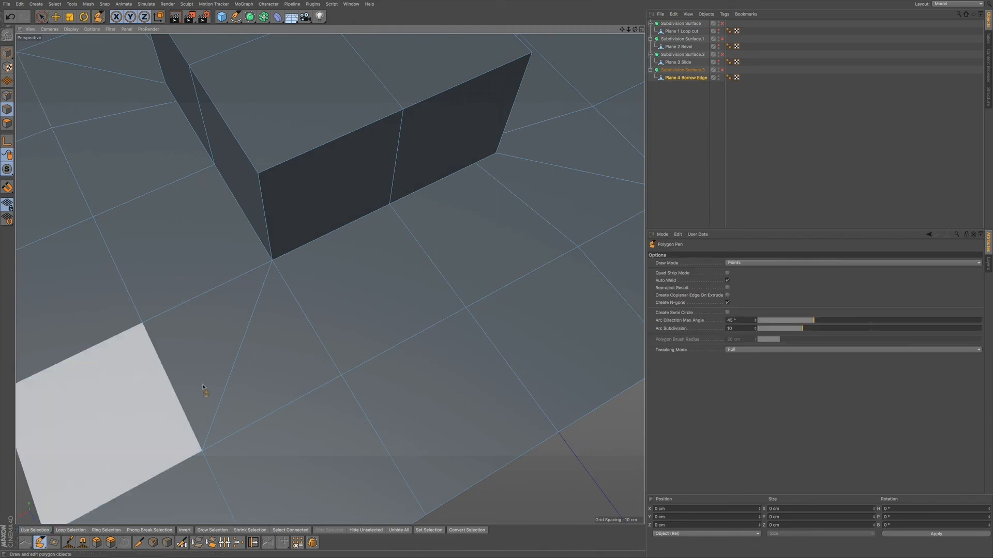
left_click(342, 374)
left_click(299, 249)
left_click_drag(239, 310, 255, 377, "alt")
left_click(261, 386)
left_click(305, 259)
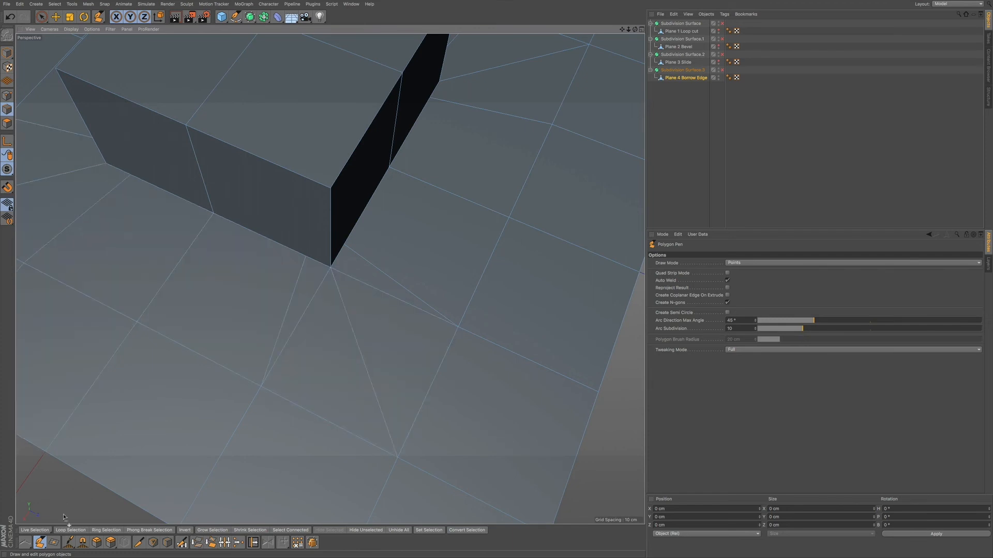
Step: Dissolve the two original grid edges at the last base corner, keeping its diagonal edge
left_click(41, 16)
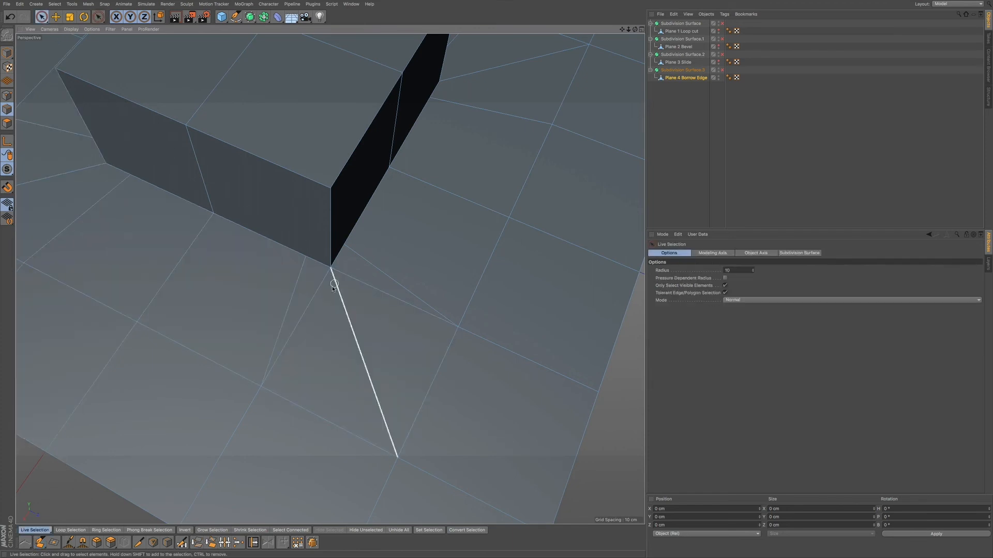
left_click(314, 301)
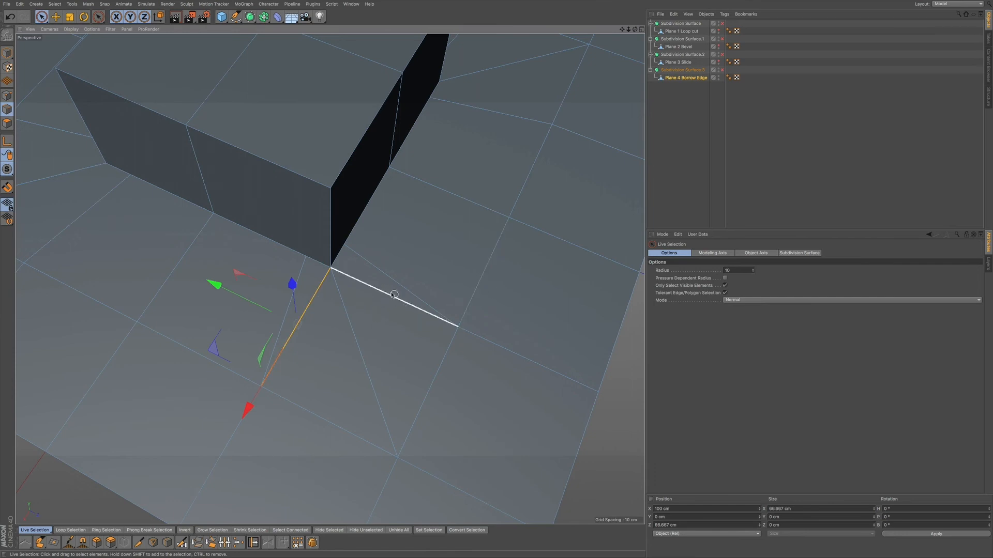
left_click(390, 296, "shift")
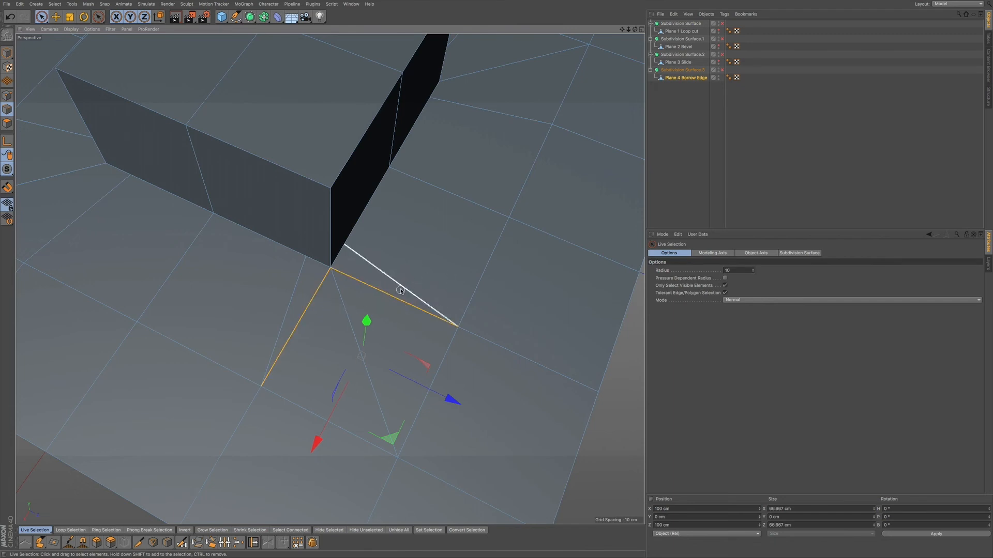
right_click(390, 310)
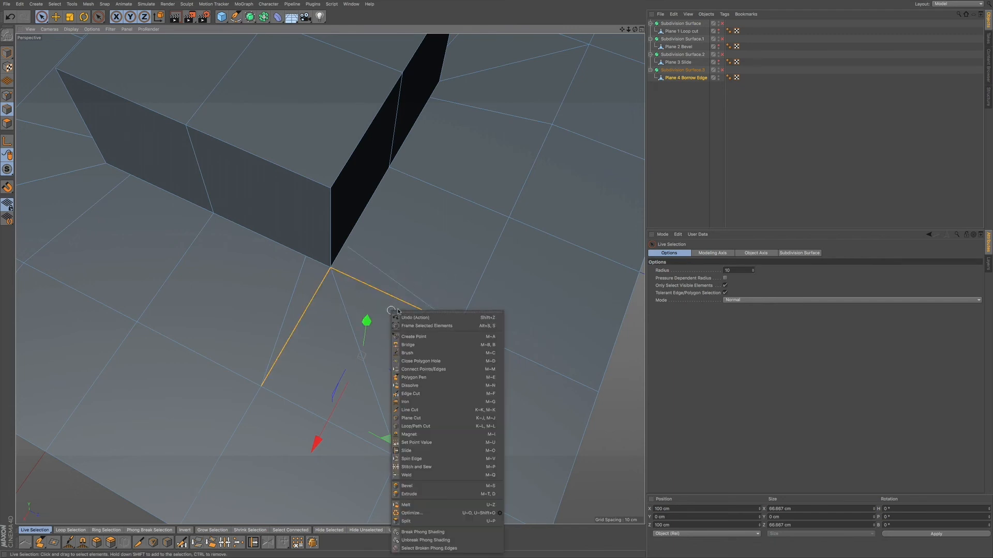
left_click(404, 380)
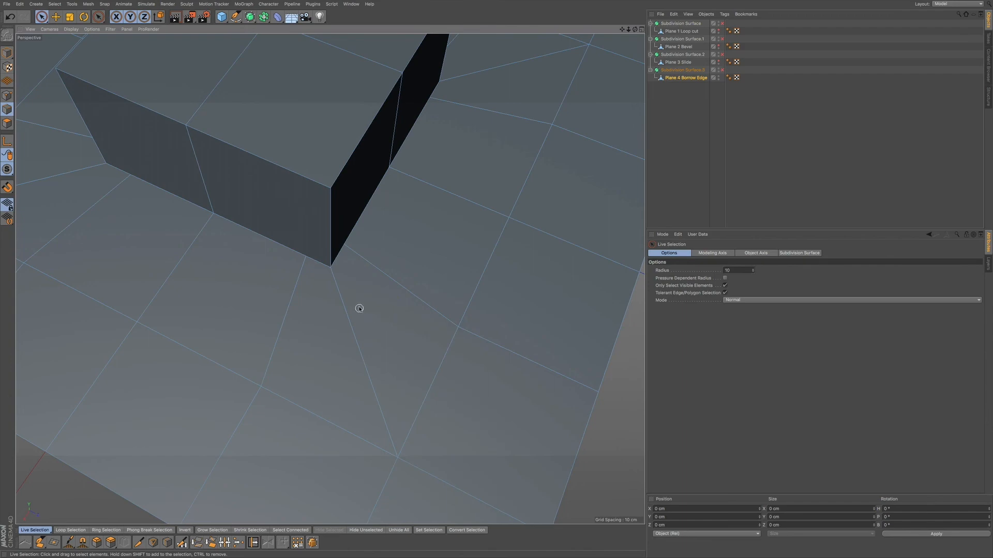
Step: Clone the two vertical corner edges and connecting top edges of one block side with Edge Slide, about 14.4 cm inward onto the base cuts
mouse_move(363, 295)
left_mouse_down("alt")
mouse_move(363, 304)
mouse_move(340, 252)
mouse_move(328, 277)
mouse_move(366, 310)
left_mouse_up("alt")
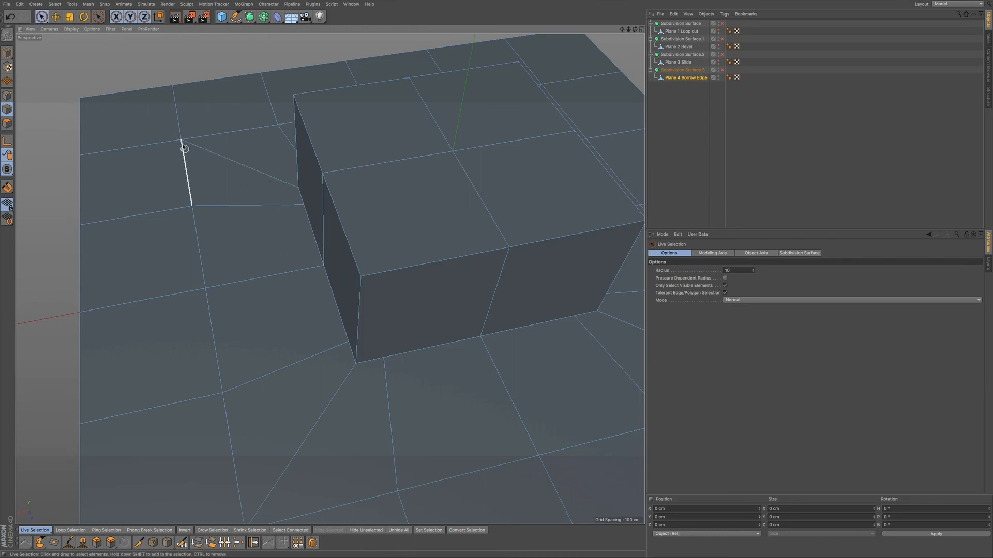
left_click(359, 299)
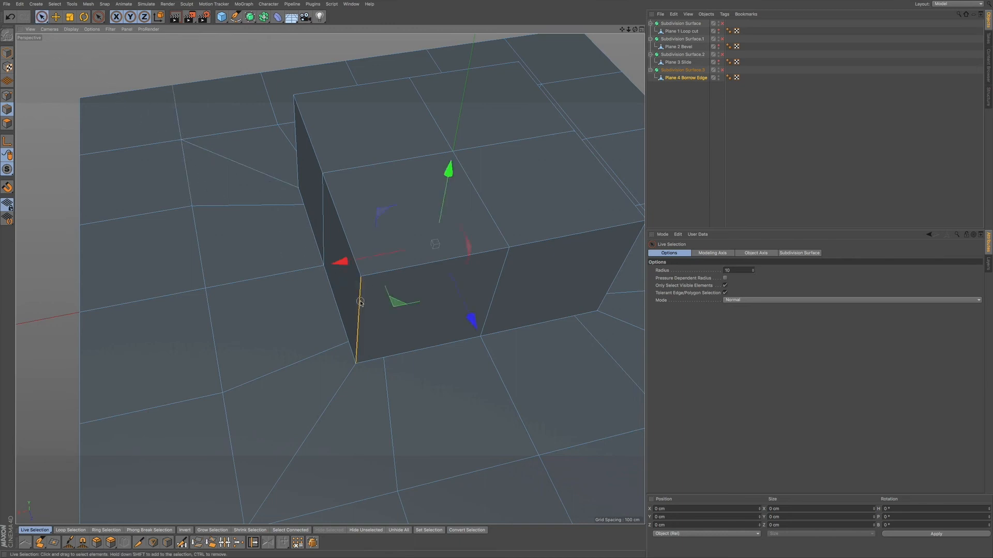
left_click(341, 225, "shift")
left_click(312, 140, "shift")
left_click(298, 164, "shift")
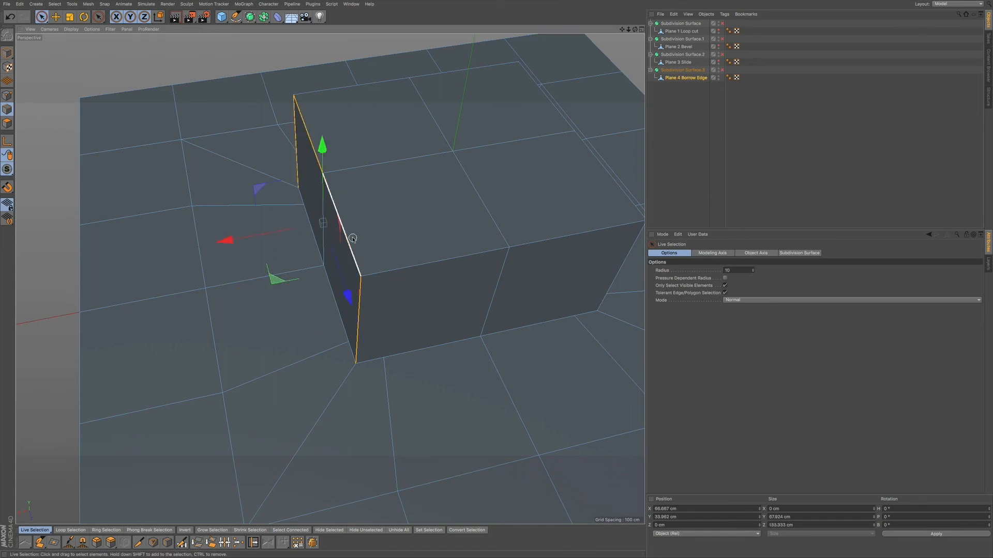
key("m")
key("s")
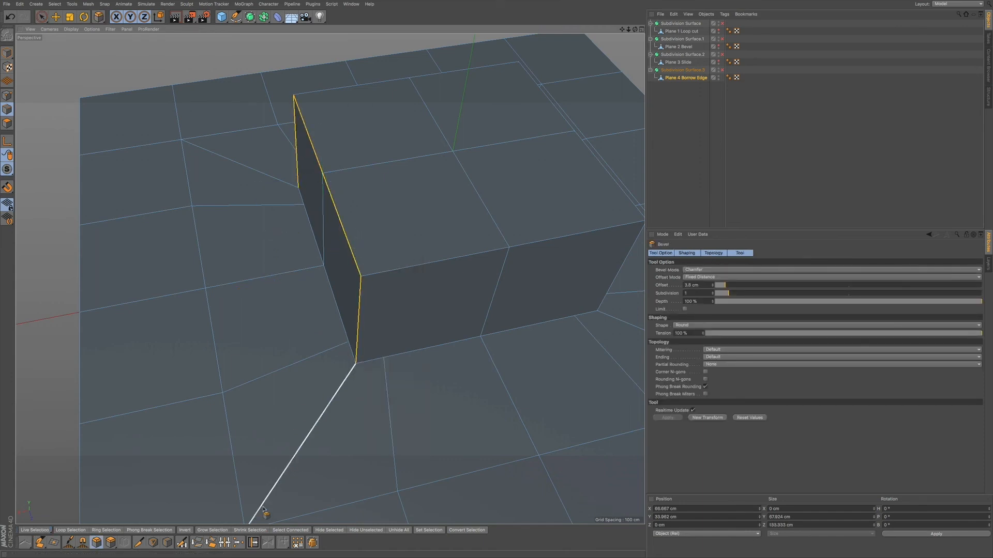
key("m")
key("o")
key("ctrl+shift+a")
left_click_drag(376, 248, 312, 267)
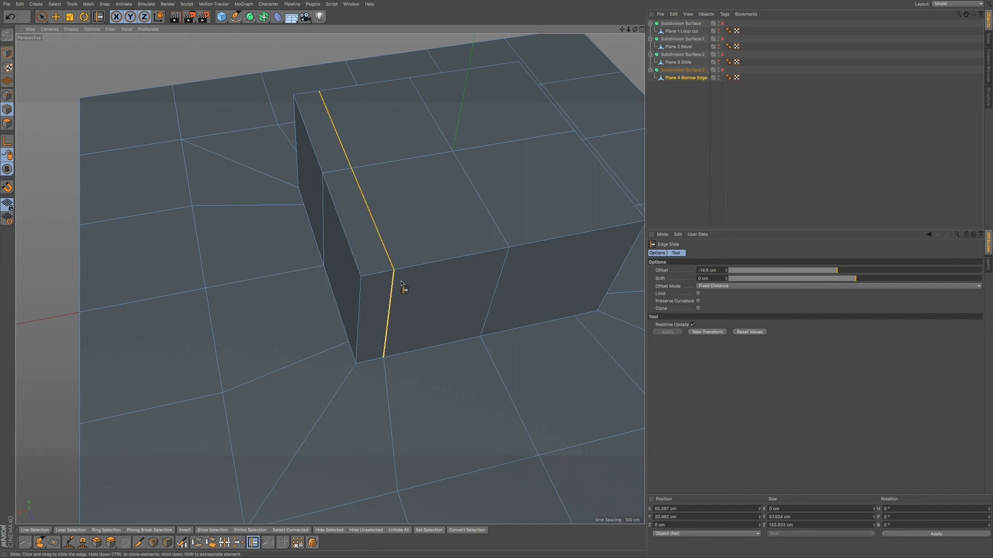
Step: Weld the lower point of the cloned vertical edge onto the neighbouring base cut point using the Polygon Pen in point mode
left_click_drag(398, 264, 380, 253, "alt")
key("space")
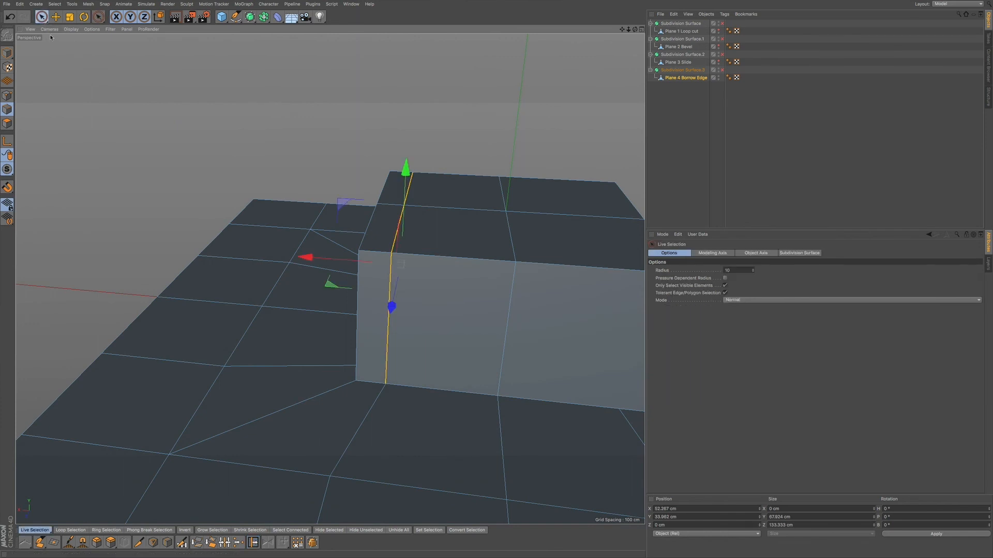
left_click(7, 95)
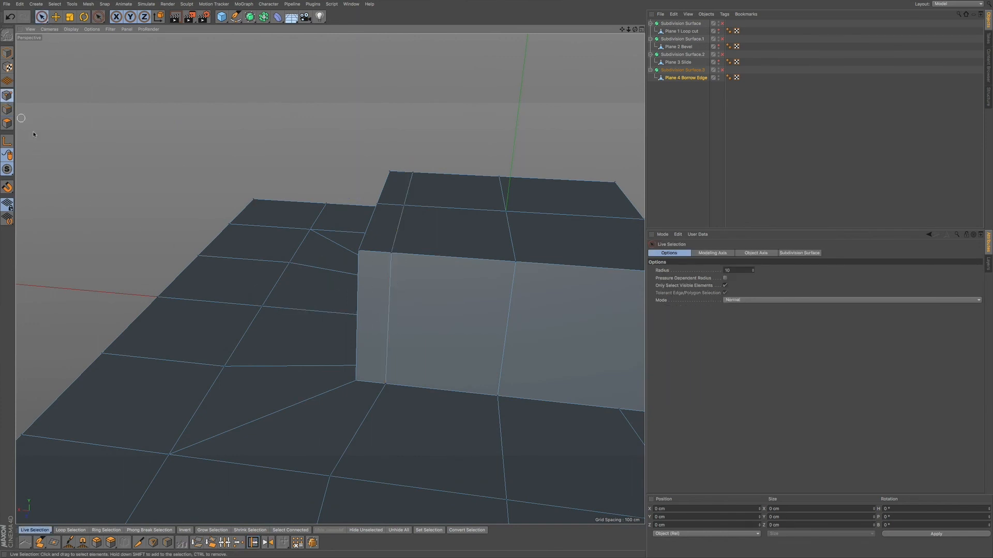
scroll(390, 381, "up", 10)
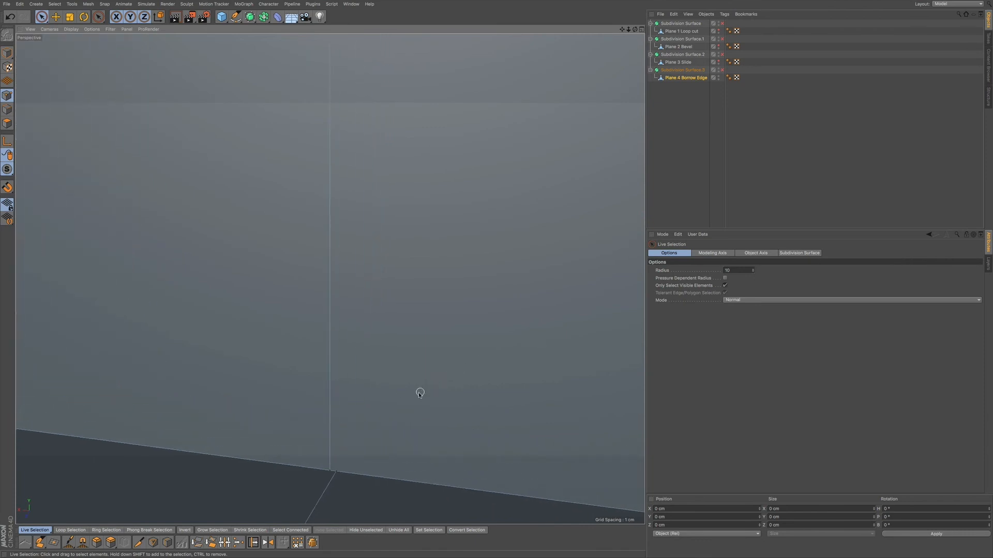
scroll(418, 394, "down", 5)
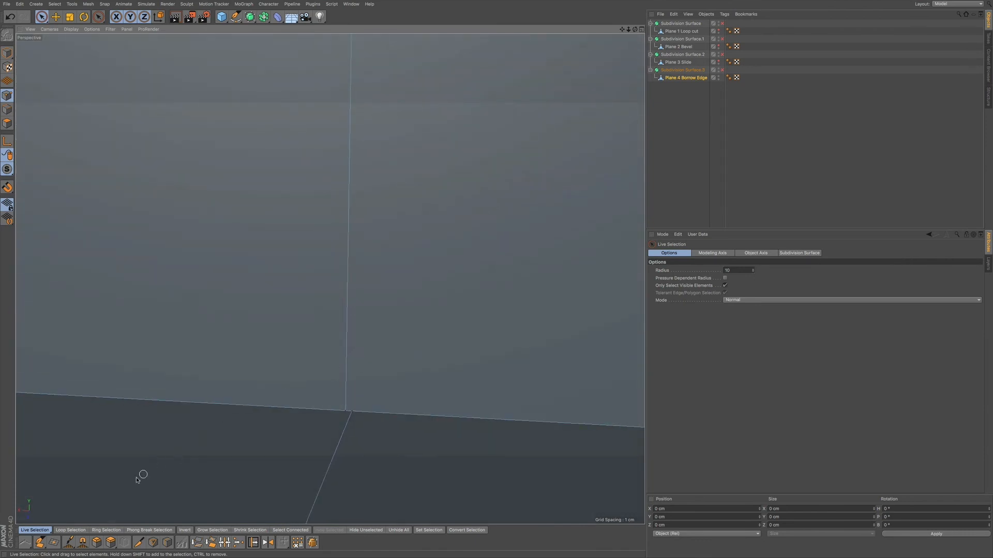
left_click(40, 543)
left_click_drag(346, 412, 352, 412)
scroll(386, 365, "down", 10)
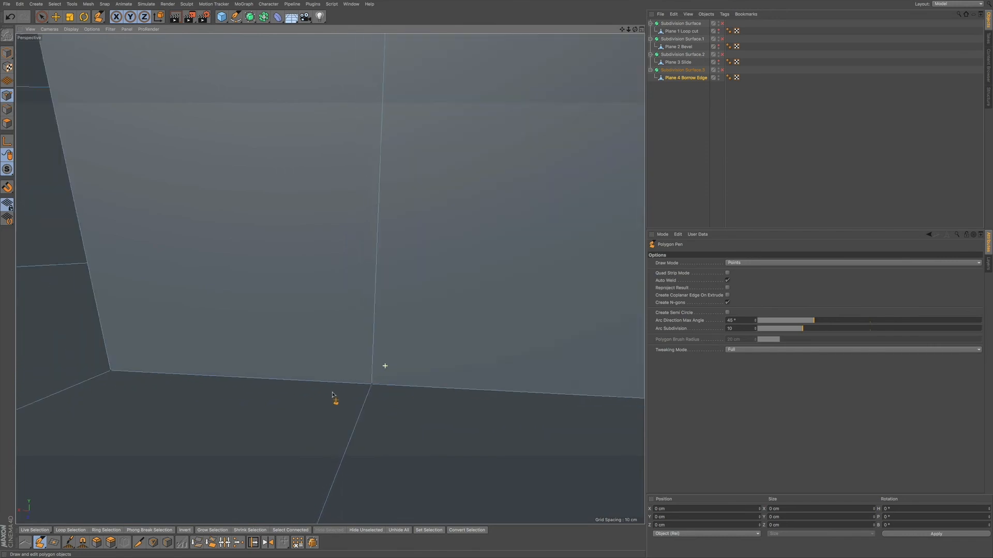
Step: Weld the cloned edge's other lower point onto its base cut point on the opposite wall of the block
left_click_drag(364, 304, 542, 289, "alt")
middle_click_drag(280, 394, 505, 278, "alt")
left_click_drag(383, 344, 402, 342, "alt")
middle_click_drag(335, 410, 355, 348, "alt")
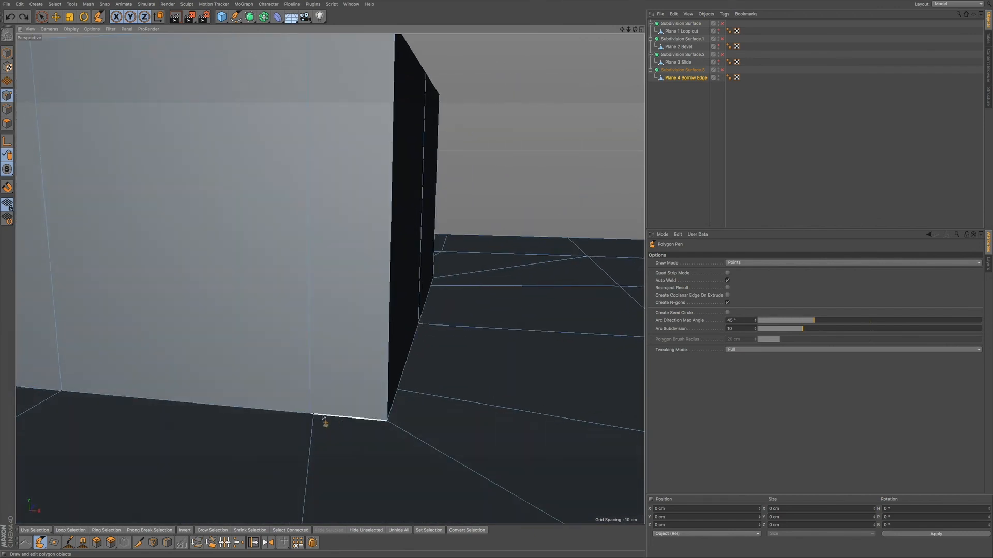
left_click_drag(319, 414, 364, 388, "alt")
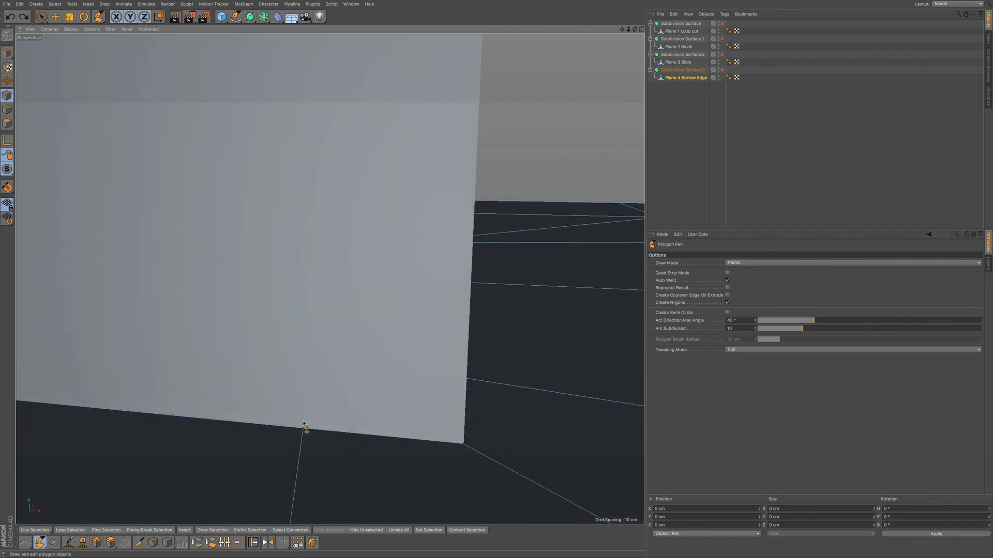
left_click(304, 427)
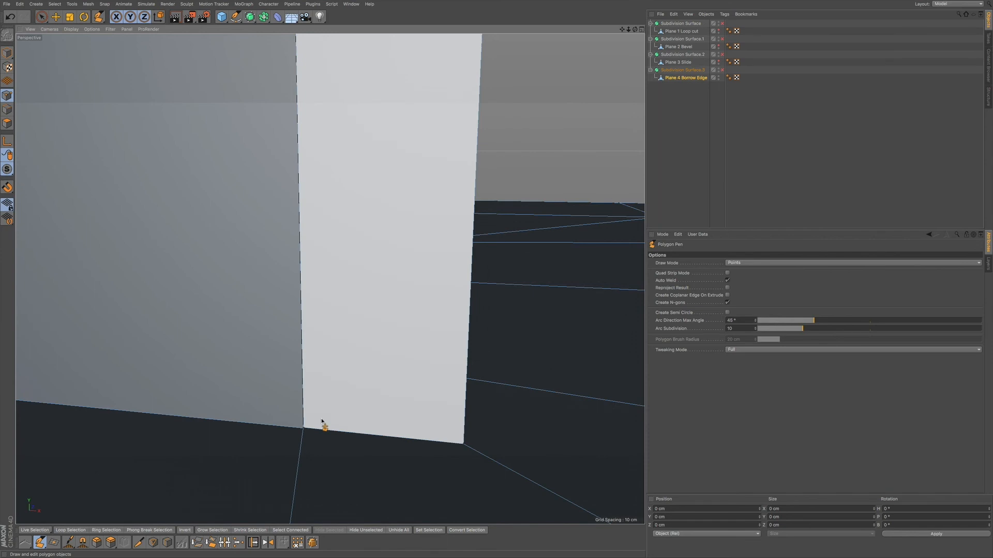
Step: Line-cut a support edge from a base cut point up the wall, across the block's top and down to the opposite base cut point
left_click_drag(308, 428, 338, 402, "alt")
right_click_drag(338, 399, 191, 426, "alt")
right_click_drag(294, 370, 277, 374, "alt")
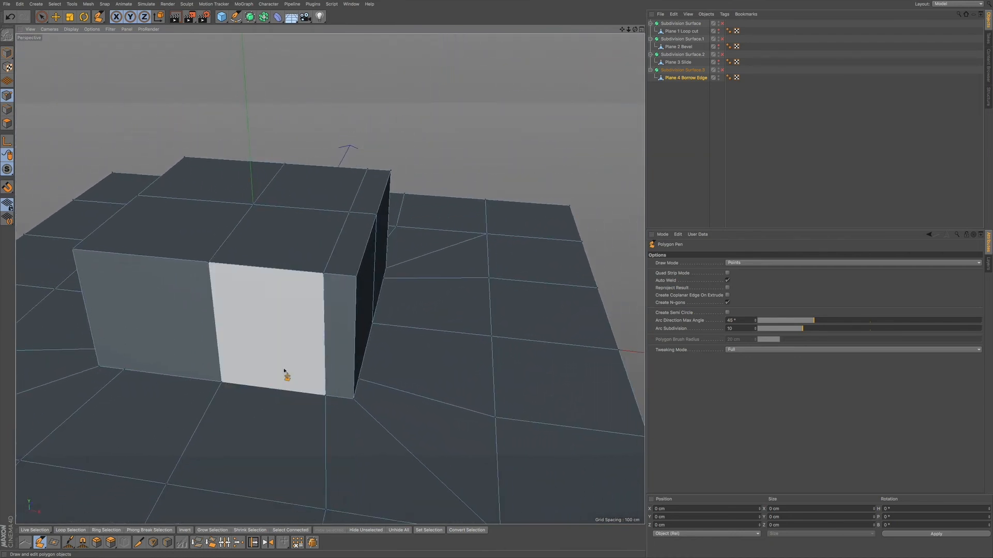
left_click_drag(289, 368, 221, 385, "alt")
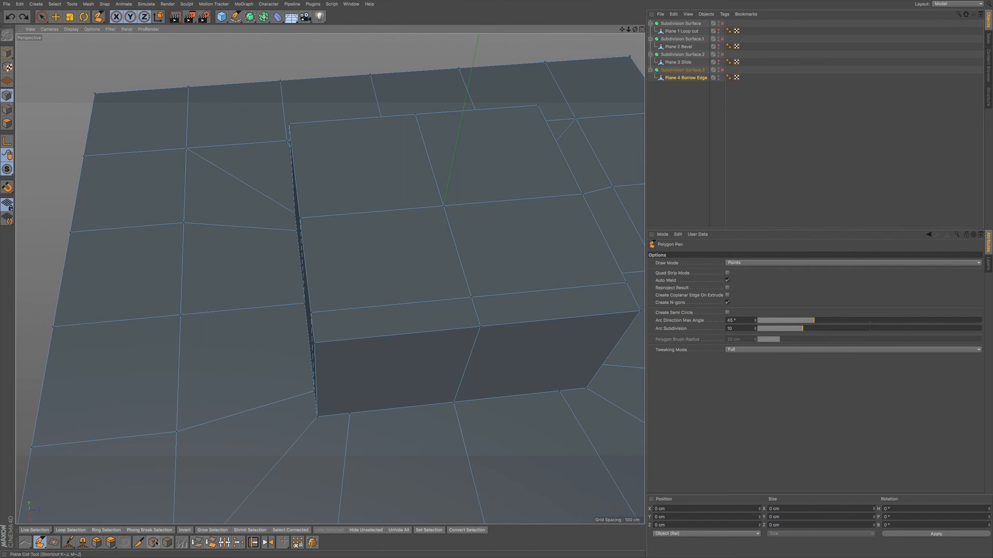
key("k")
key("l")
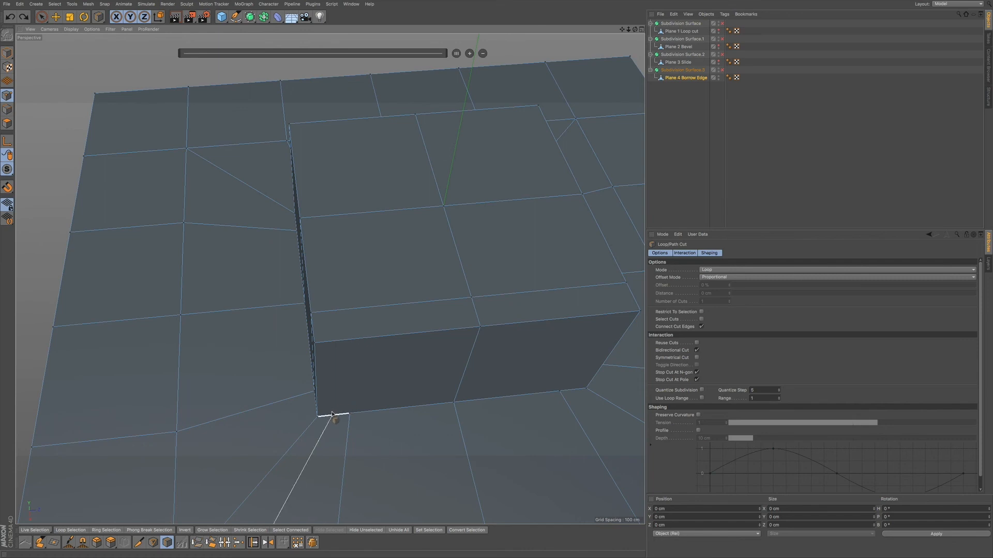
key("k")
key("k")
left_click(350, 412)
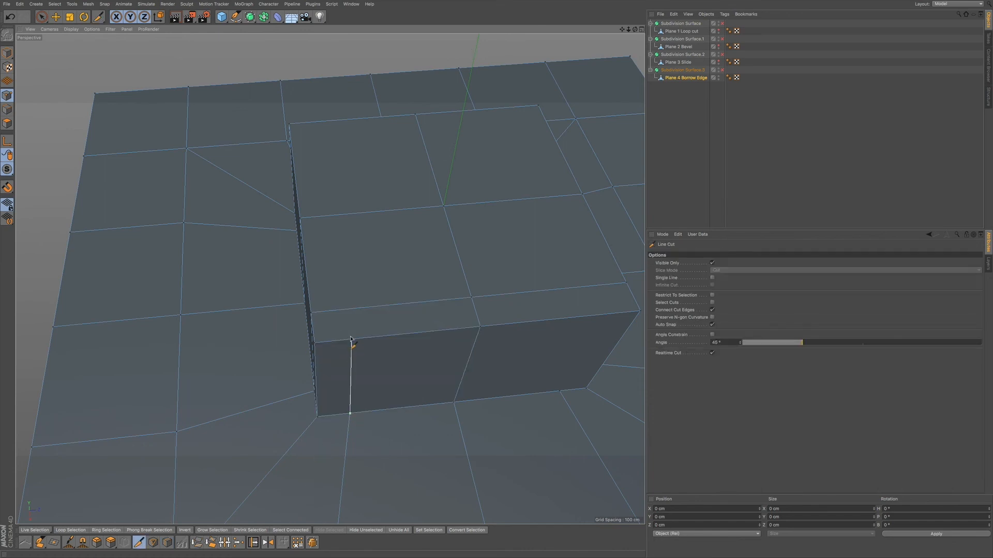
left_click(352, 339)
left_click(319, 122)
left_click_drag(302, 143, 492, 115, "alt")
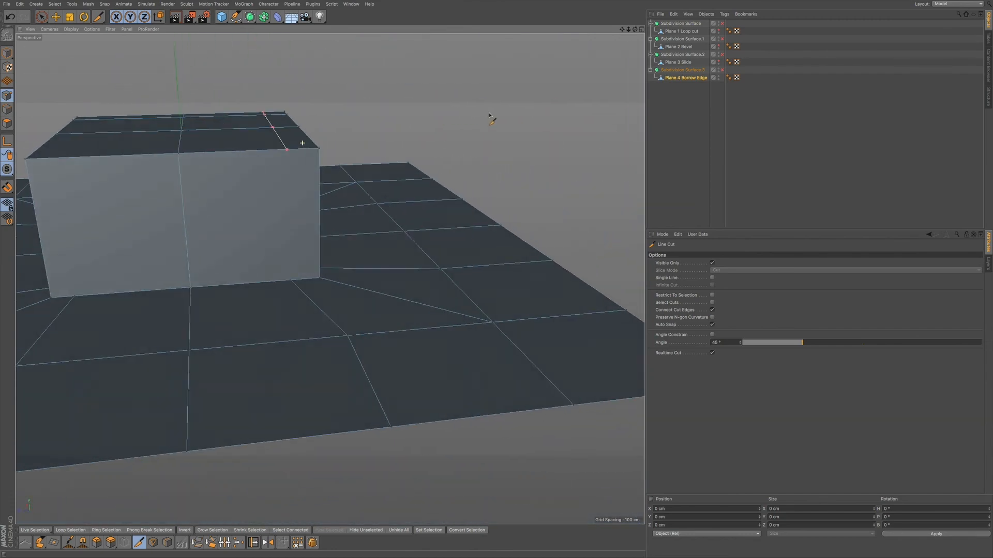
left_click(291, 281)
key("Escape")
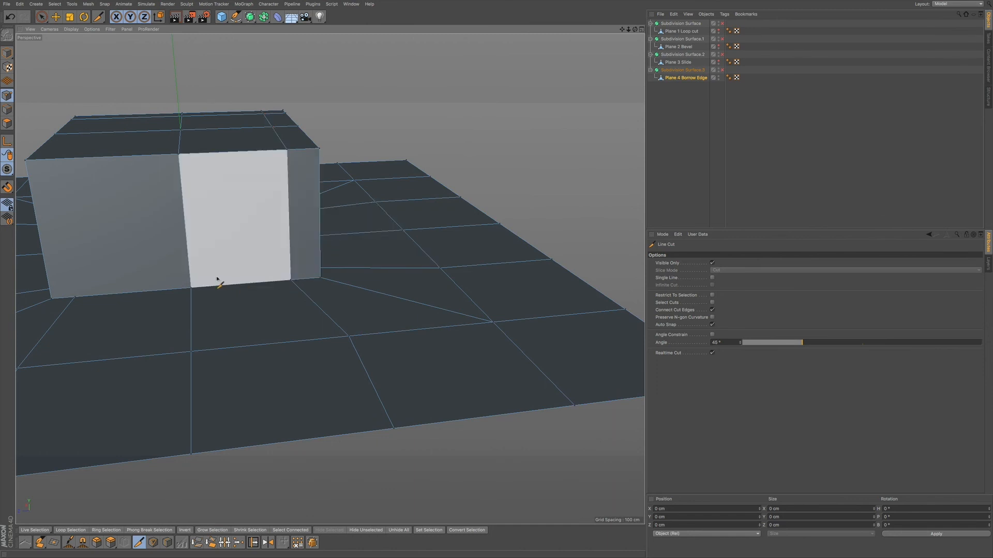
Step: Line-cut a parallel support edge on the opposite side of the block, joining its two base cut points over the top
middle_click_drag(170, 275, 334, 273, "alt")
middle_click_drag(245, 257, 258, 283, "alt")
key("super+z")
key("super+shift+z")
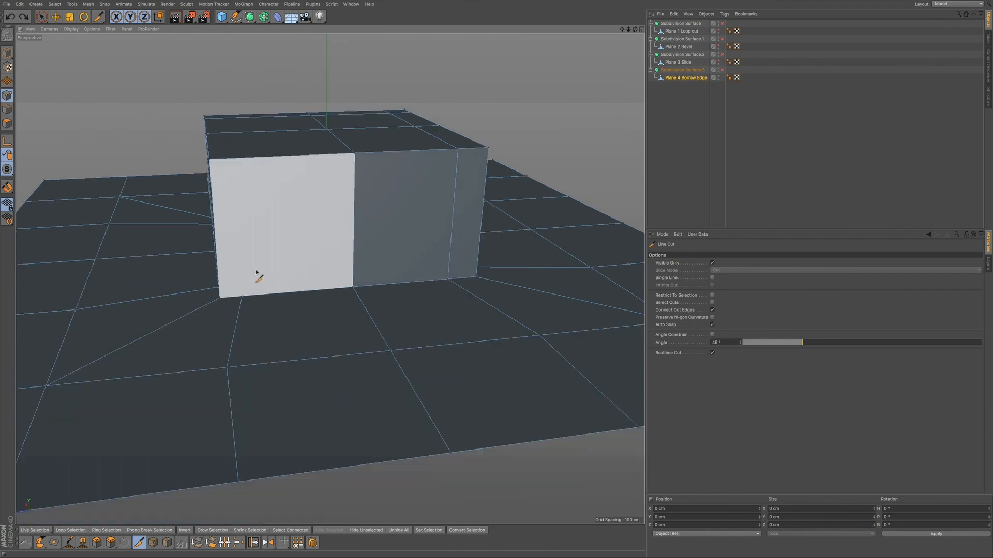
left_click_drag(256, 268, 263, 293, "alt")
left_click(243, 282)
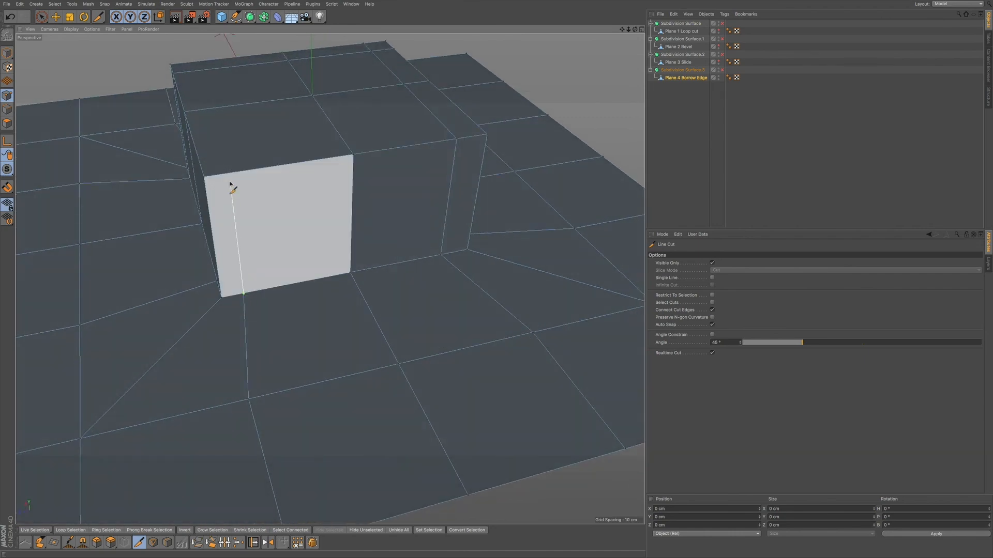
left_click(231, 173)
left_click_drag(248, 194, 302, 192, "alt")
left_click_drag(221, 206, 264, 206, "alt")
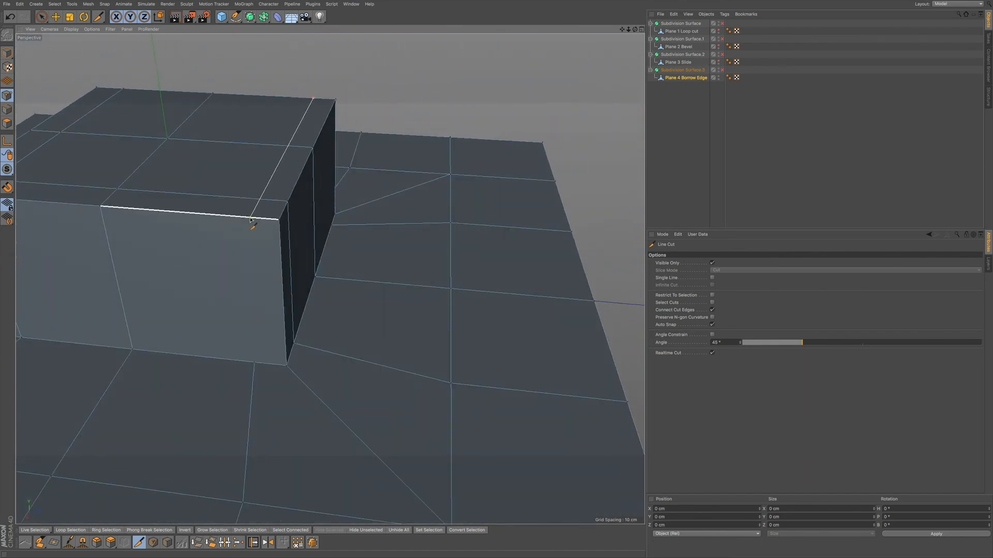
left_click(250, 218)
left_click(255, 363)
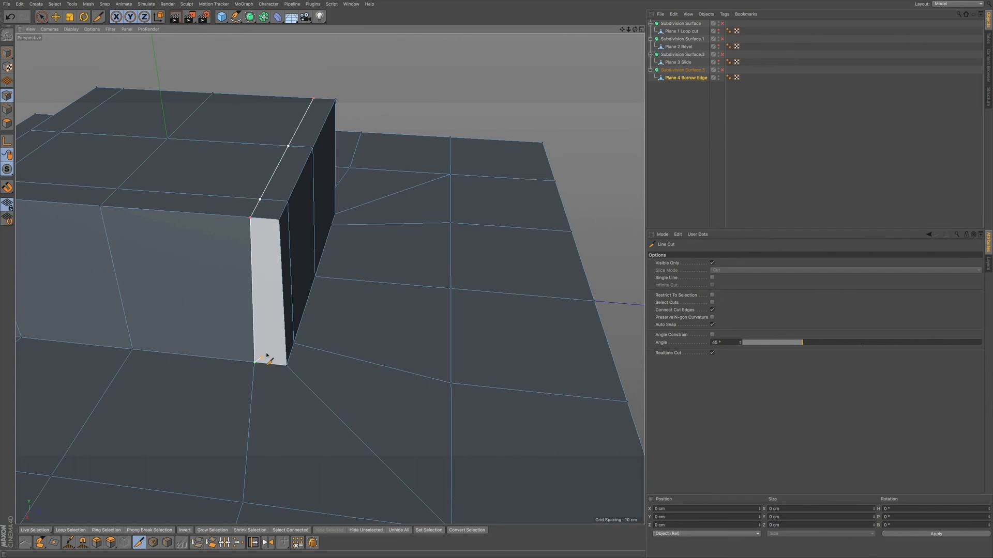
key("Escape")
Step: Line-cut the last side's support edge from its base cut point over the block's top to the matching base point
left_click_drag(268, 286, 193, 280, "alt")
left_click_drag(330, 279, 298, 337, "alt")
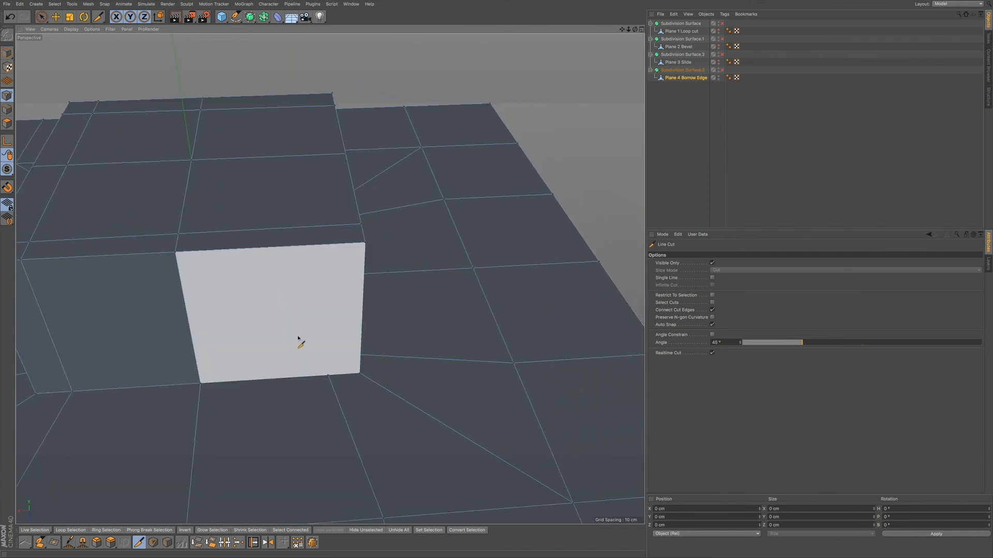
left_click(329, 375)
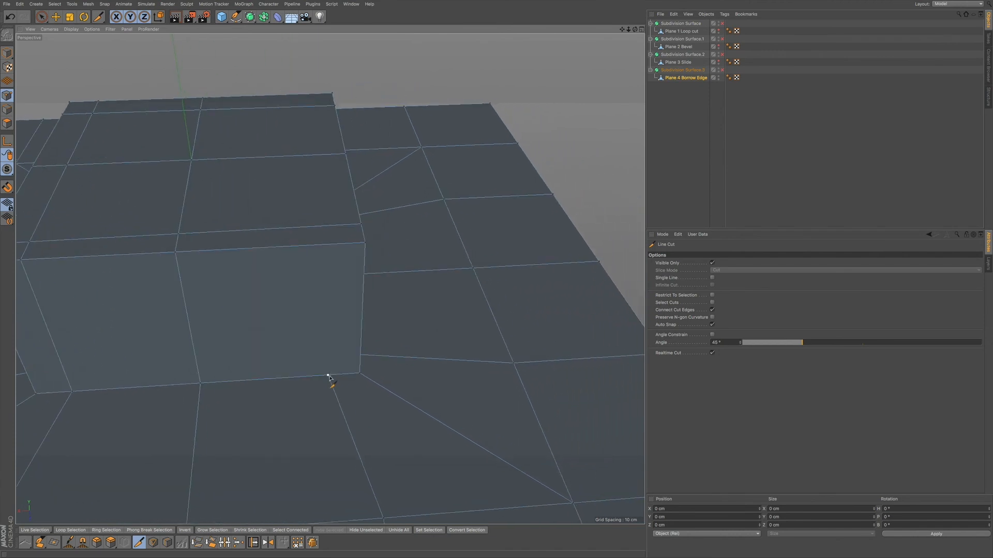
left_click(329, 246)
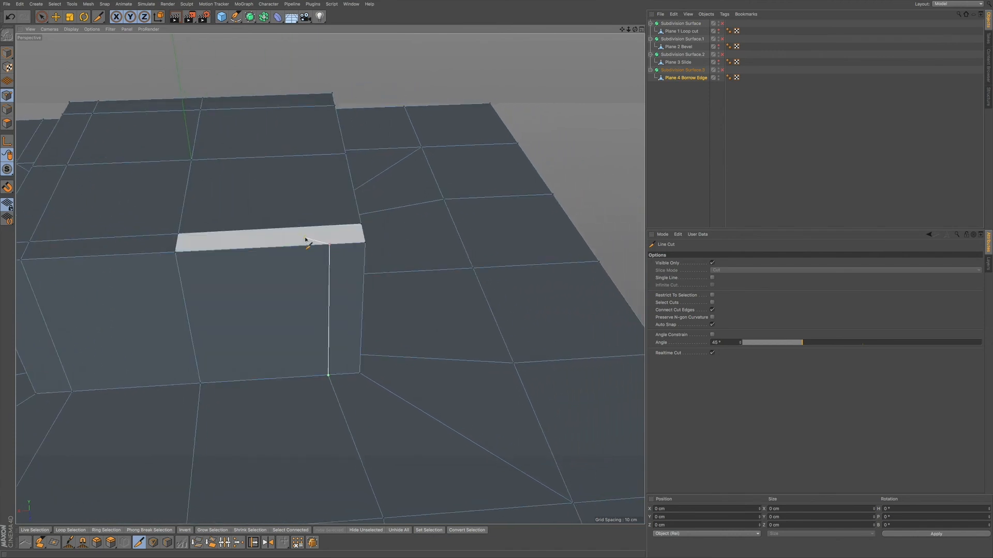
left_click_drag(320, 239, 215, 279, "alt")
middle_click_drag(359, 239, 183, 342, "alt")
left_click_drag(290, 274, 187, 258, "alt")
middle_click_drag(330, 279, 224, 262, "alt")
left_click_drag(263, 277, 212, 266, "alt")
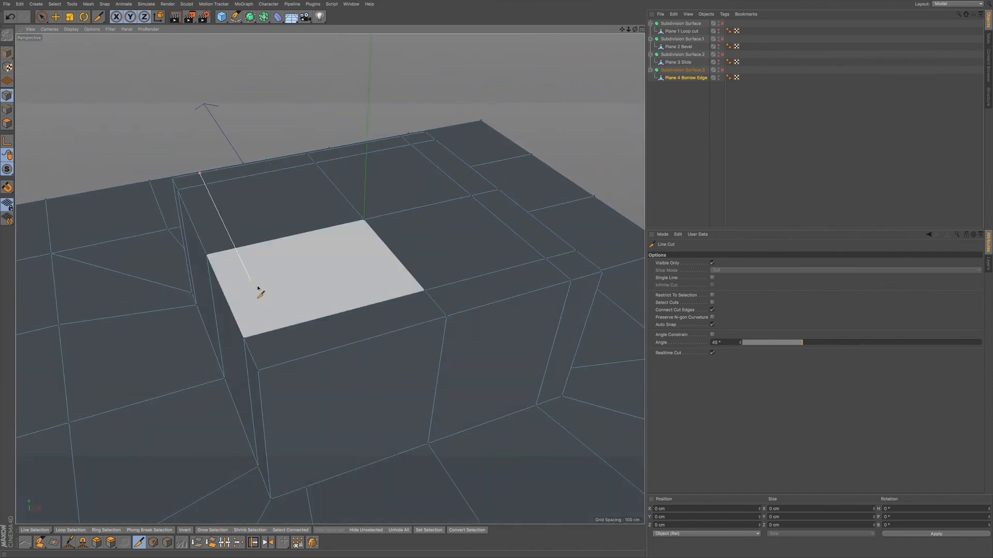
left_click(295, 361)
middle_click_drag(303, 375, 274, 287, "alt")
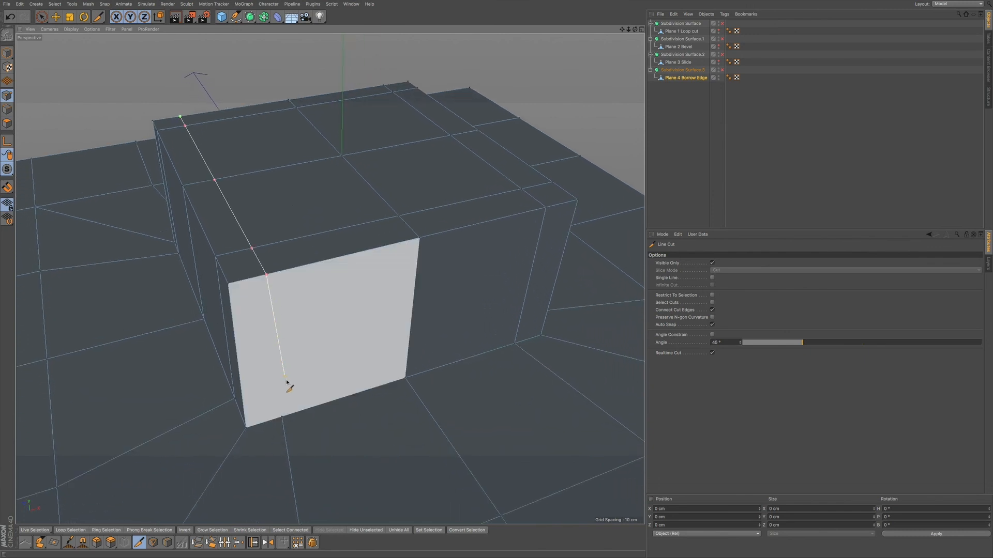
left_click(283, 416)
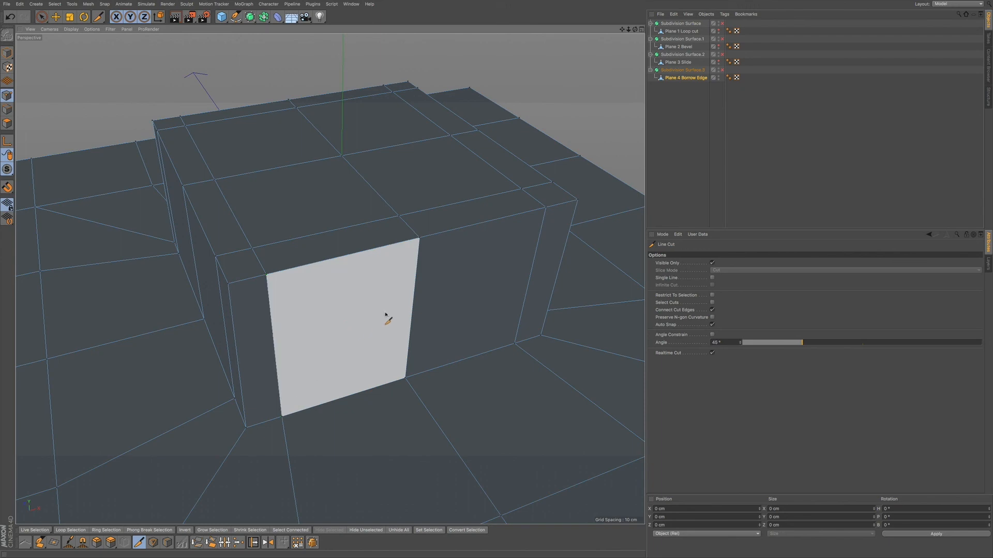
Step: Add three loop cuts around the block: on the ground at about 13.6%, low on the walls at about 84%, below the top at about 9.4%
left_click_drag(401, 305, 321, 303, "alt")
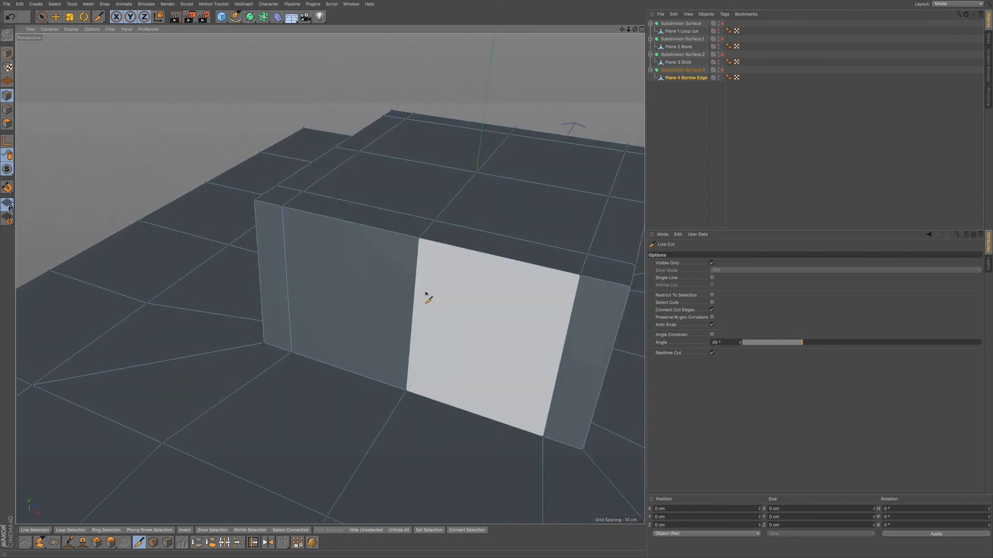
left_click_drag(432, 305, 393, 251, "alt")
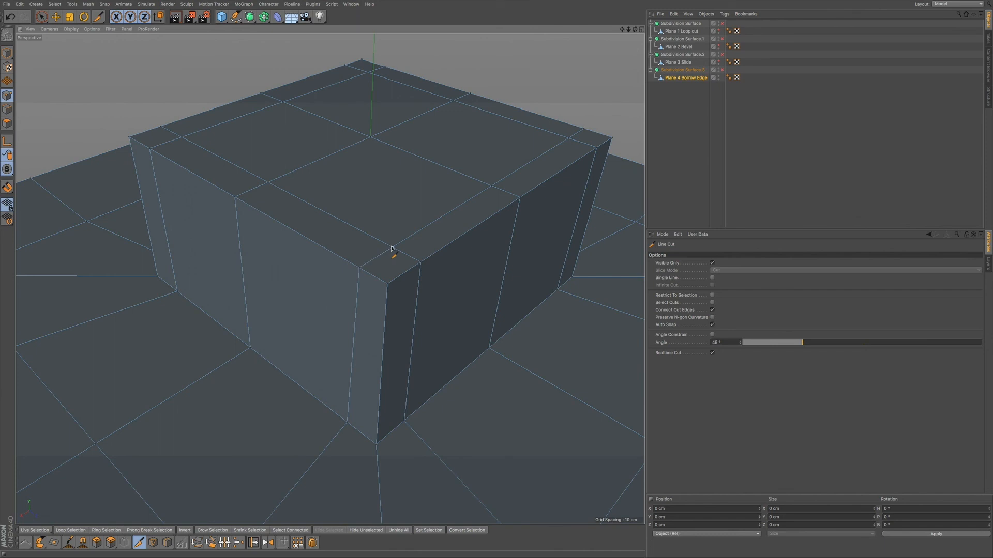
left_click_drag(347, 267, 379, 277, "alt")
middle_click_drag(350, 302, 380, 274, "alt")
right_click_drag(375, 280, 327, 293, "alt")
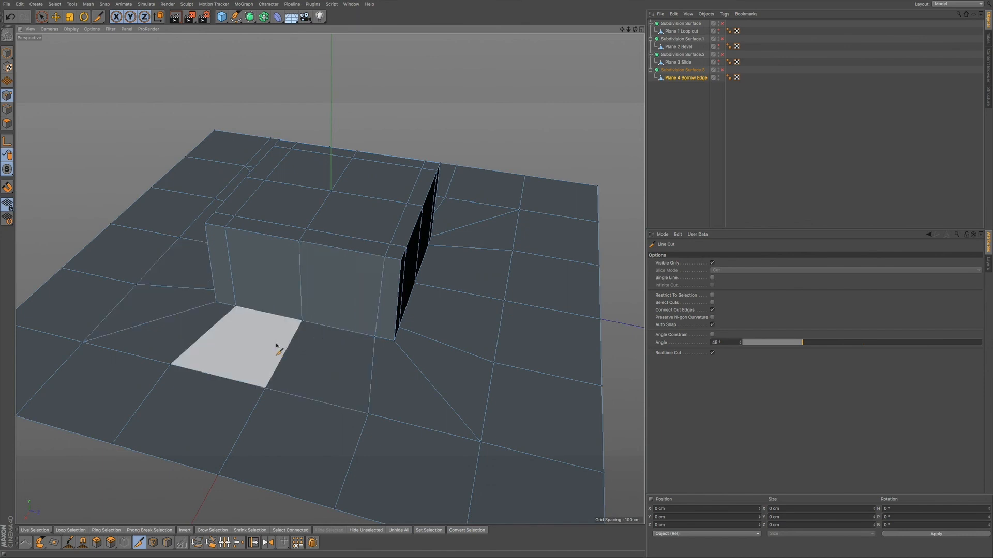
key("l")
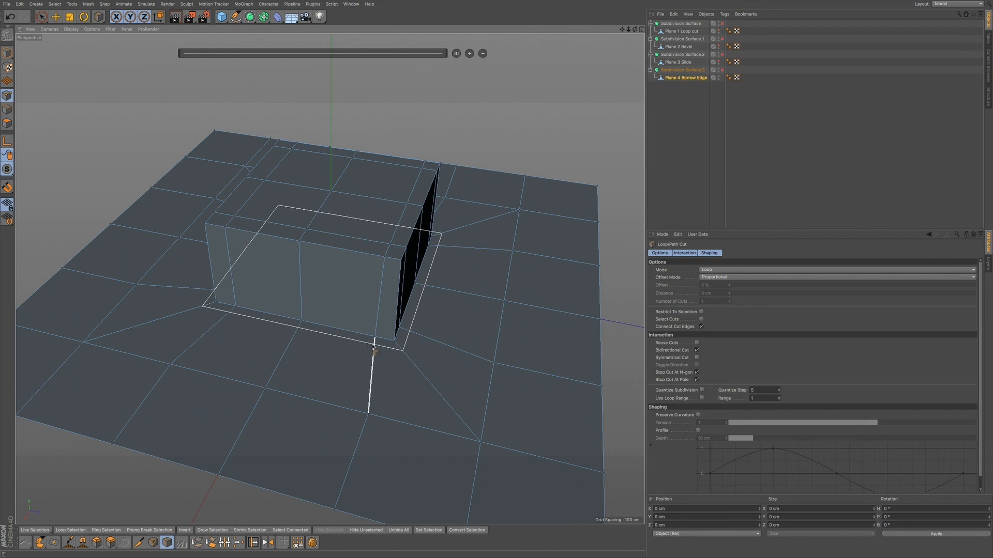
left_click(374, 349)
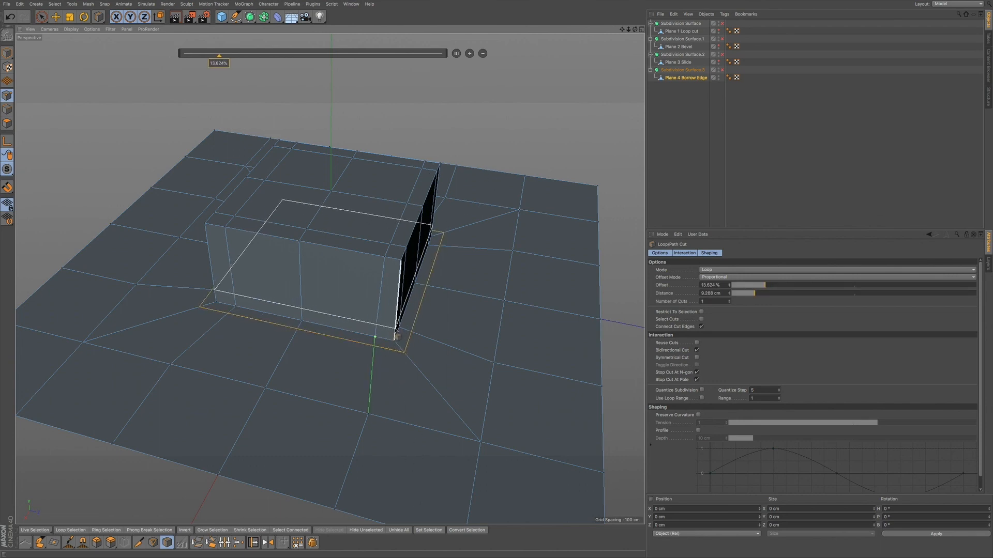
left_click(396, 327)
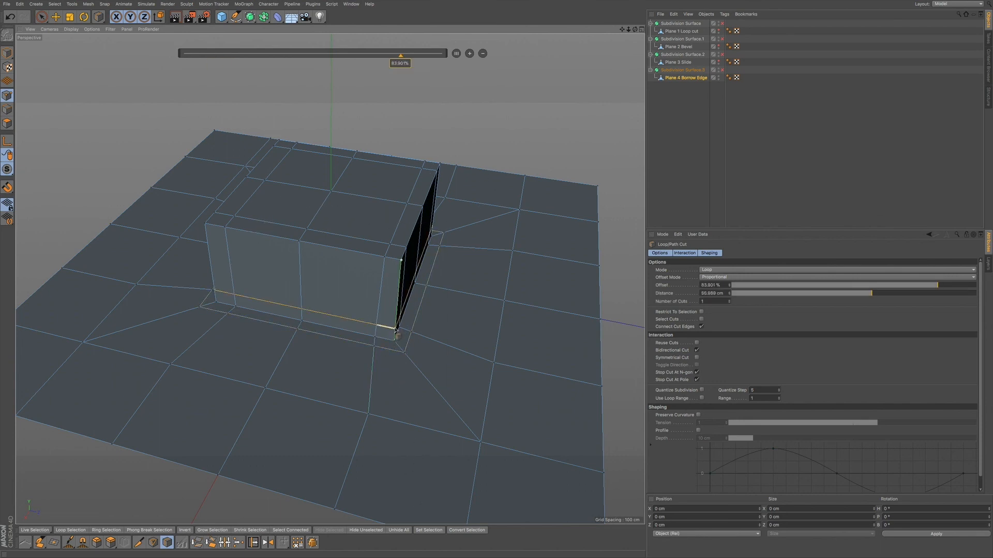
left_click(404, 274)
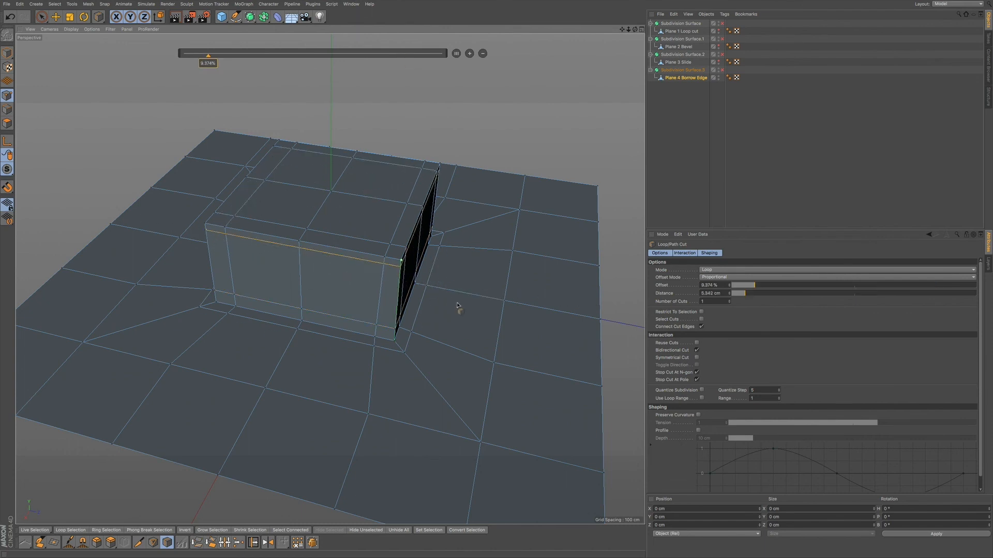
Step: Enable the Subdivision Surface containing Plane 4 Borrow Edge and examine the smoothed block
left_click_drag(470, 298, 331, 318, "alt")
mouse_move(434, 269)
left_mouse_down("alt")
mouse_move(401, 288)
mouse_move(442, 268)
left_mouse_up("alt")
left_click(722, 70)
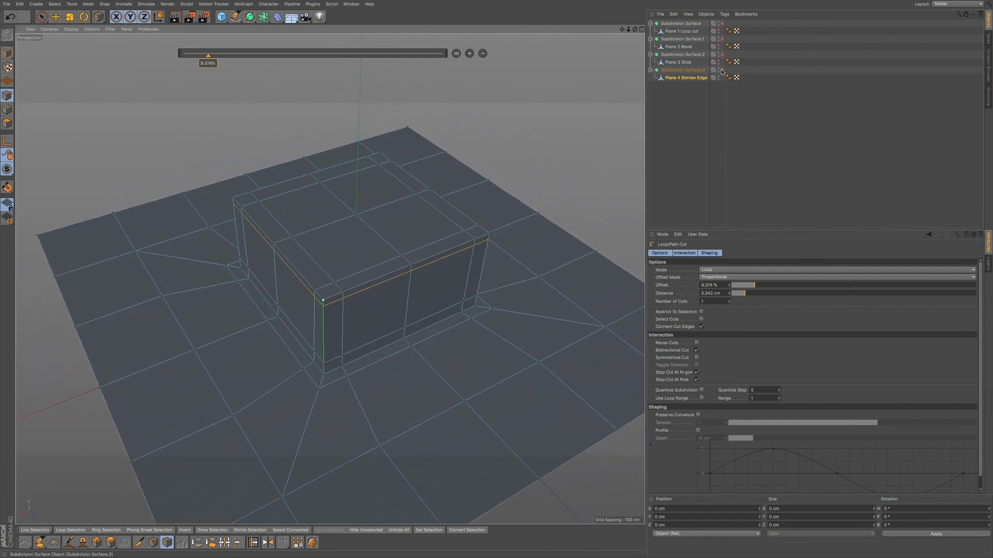
left_click_drag(386, 253, 365, 271, "alt")
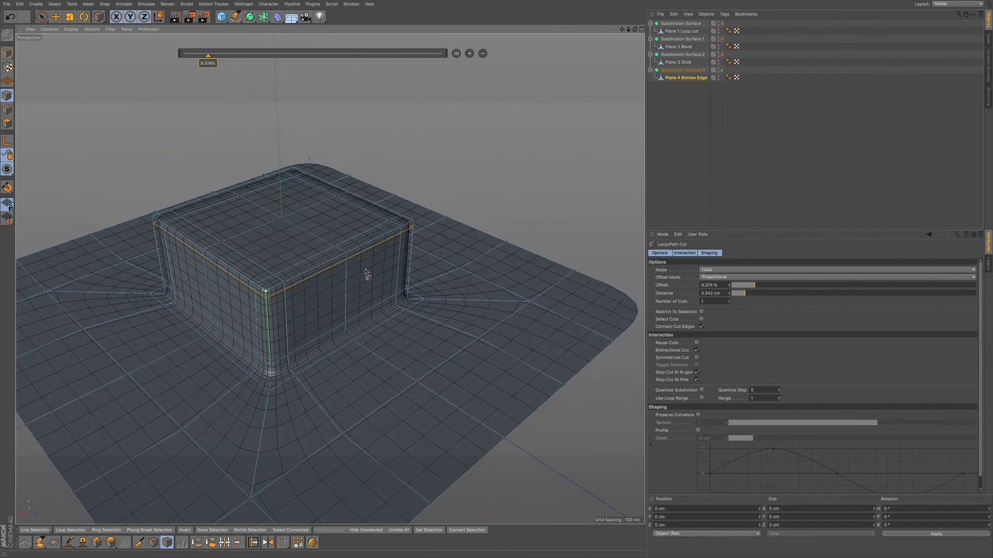
Step: Enable Plane 1 Loop cut's Subdivision Surface and toggle the visibility of Plane 1 and Plane 4 Borrow Edge to compare their smoothed meshes
left_click(722, 23)
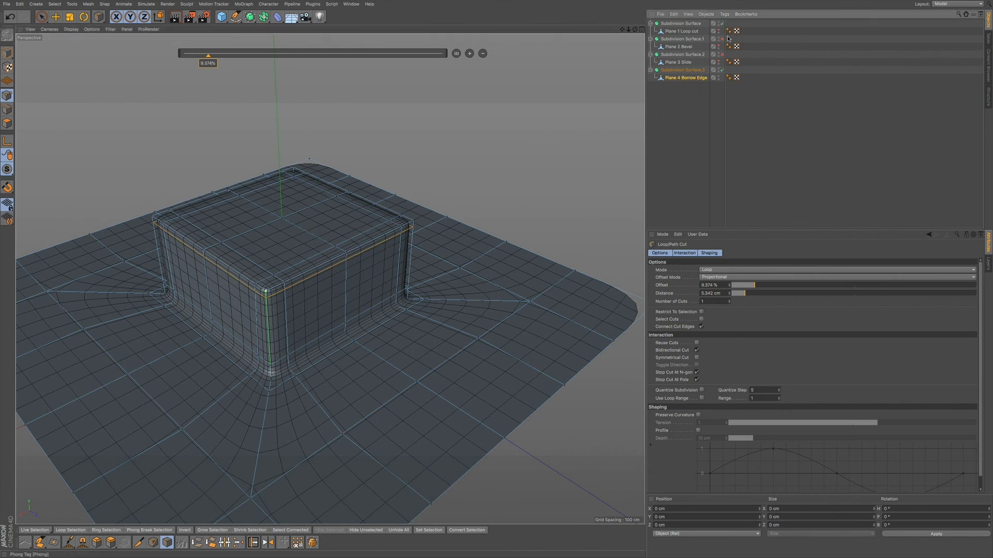
left_click(719, 30)
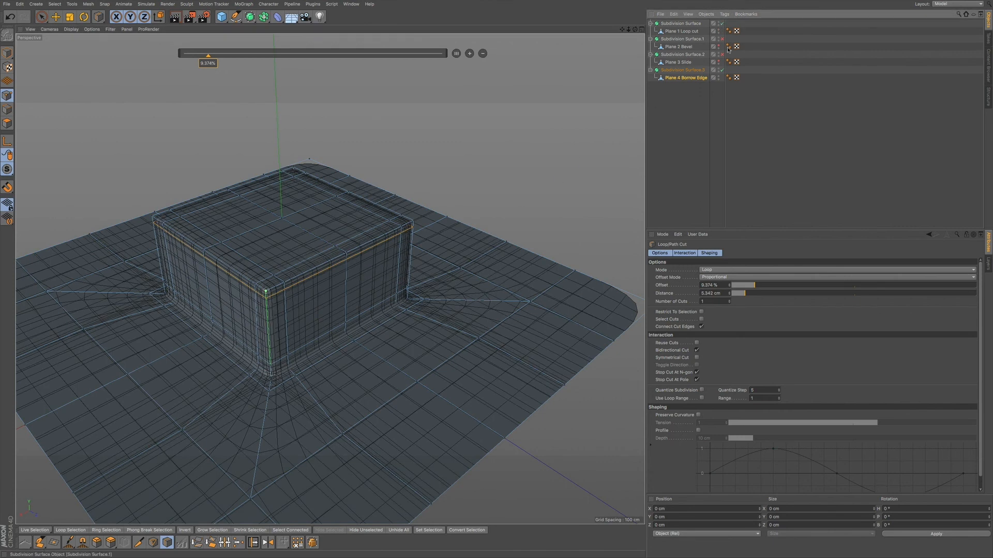
left_click(718, 78)
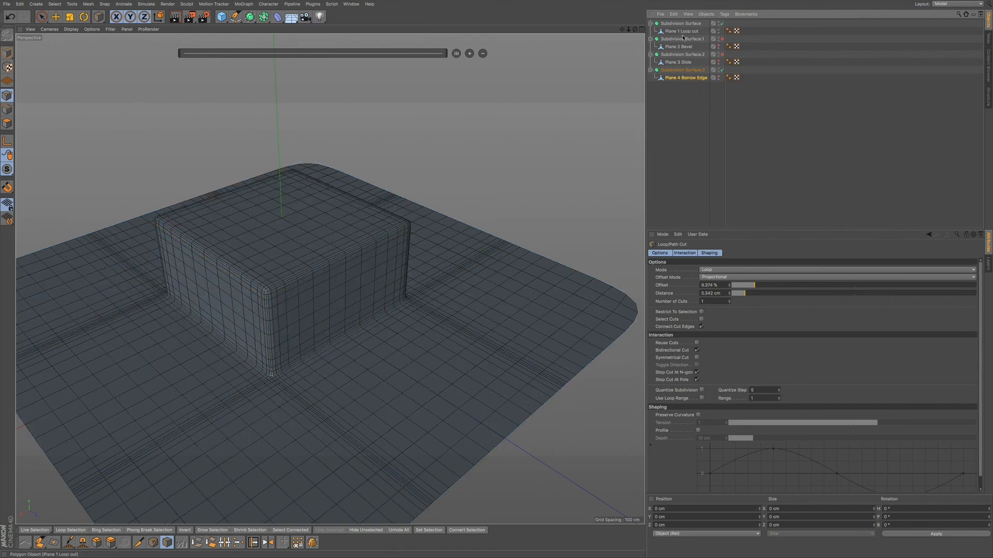
left_click(718, 31)
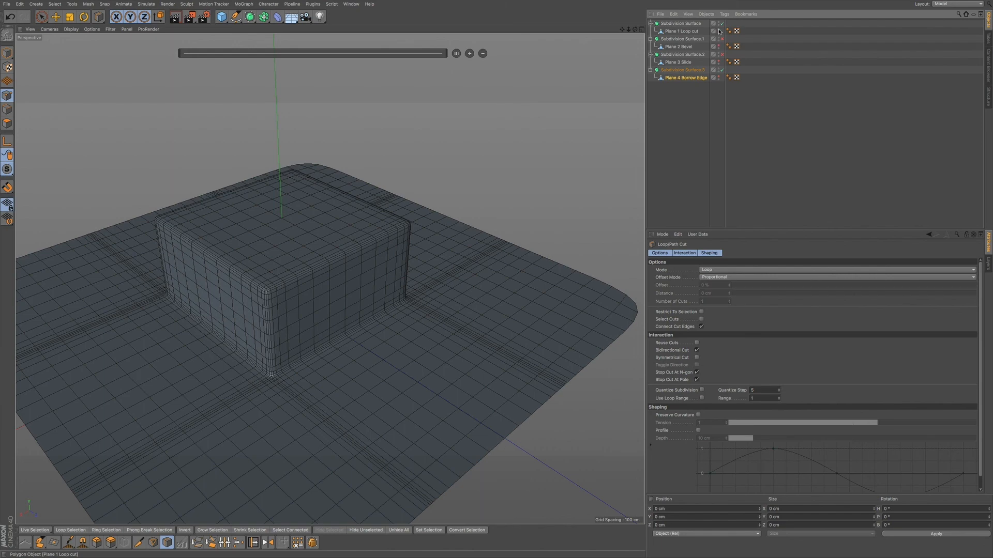
left_click(719, 77)
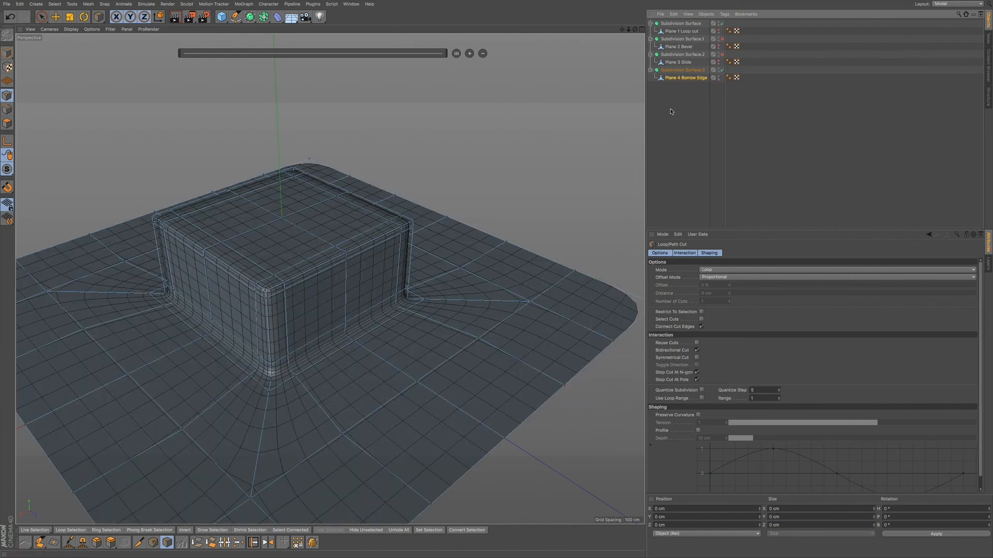
Step: Undo the three support loop cuts on Plane 4 Borrow Edge and turn off the subdivision smoothing
middle_click_drag(422, 331, 452, 295, "alt")
left_click_drag(426, 313, 410, 331, "alt")
mouse_move(337, 350)
left_mouse_down("alt")
mouse_move(348, 346)
mouse_move(344, 360)
left_mouse_up("alt")
right_click_drag(334, 333, 359, 333, "alt")
left_click_drag(348, 328, 323, 424, "alt")
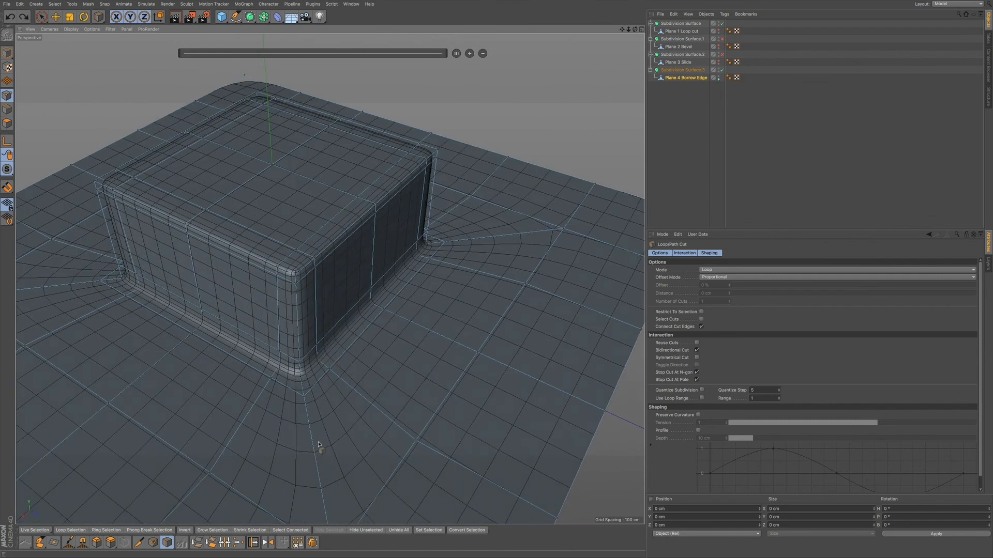
left_click(353, 339)
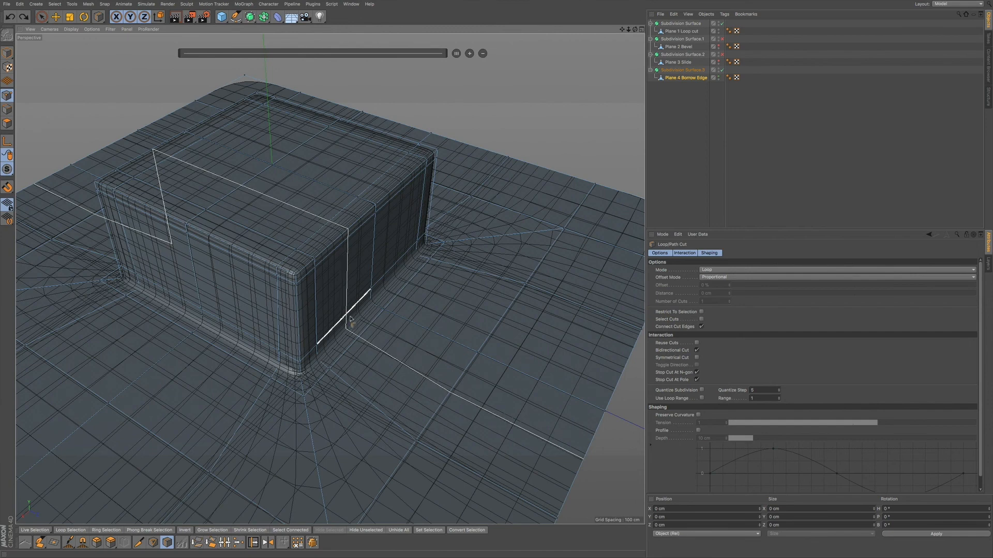
key("q")
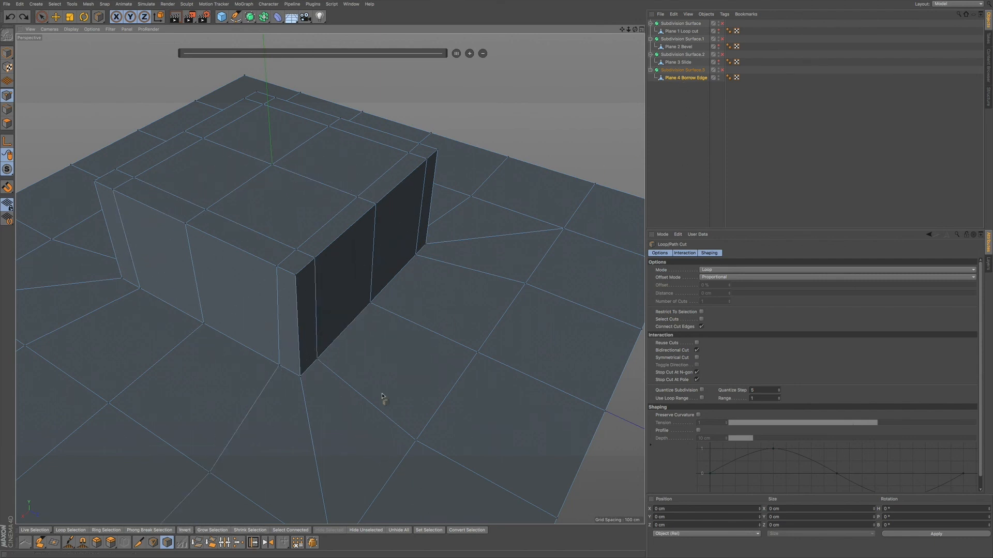
Step: Loop-select the edges where Plane 4 Borrow Edge's block meets the ground, working in edge mode
left_click(253, 543)
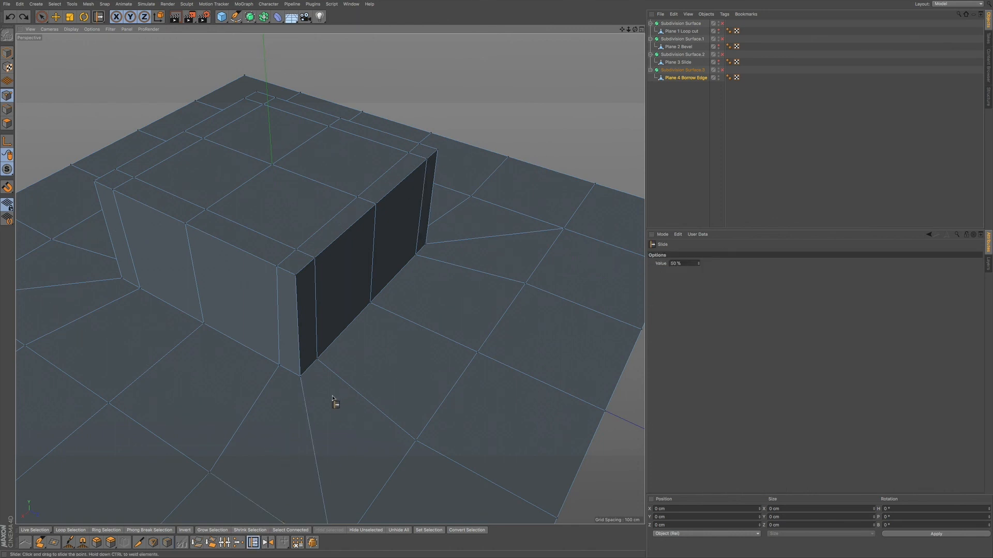
left_click(8, 109)
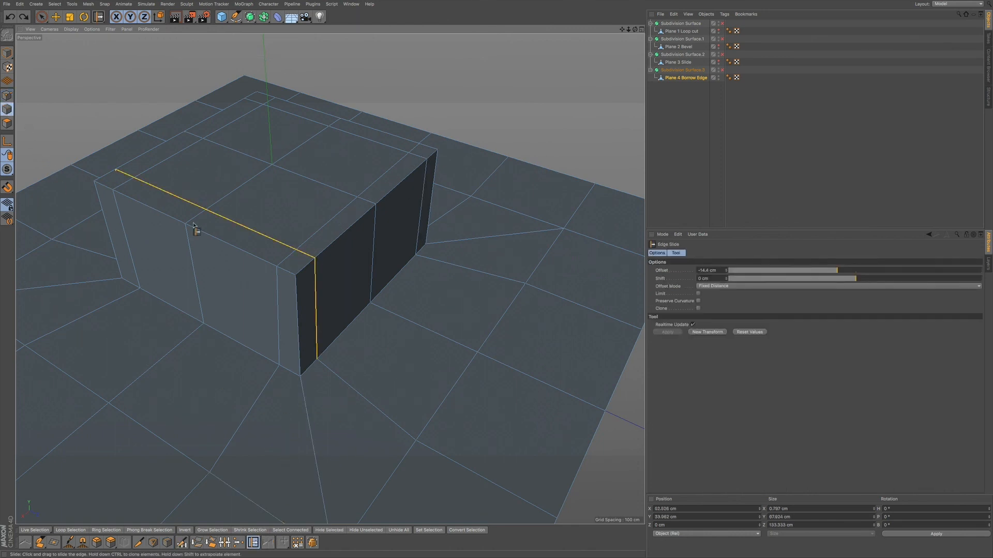
key("u")
key("l")
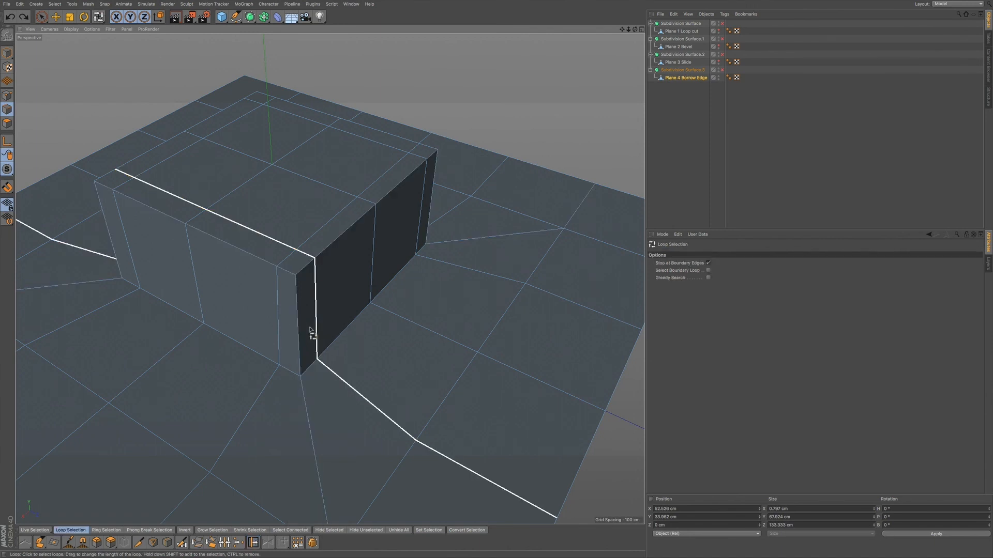
left_click(312, 368)
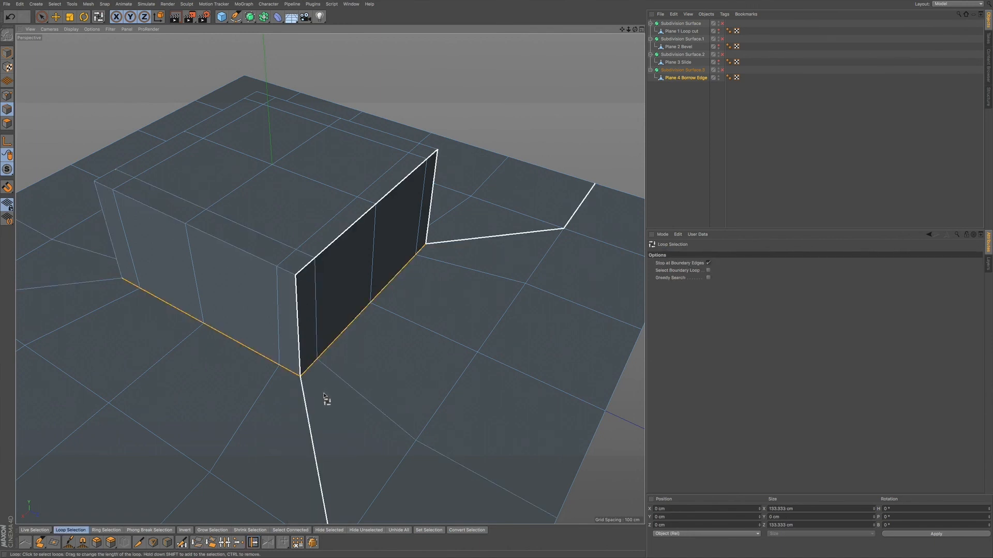
Step: Try to slide the block's base edge loop up the walls with an offset of about 4.6 cm, and undo it
left_click(253, 542)
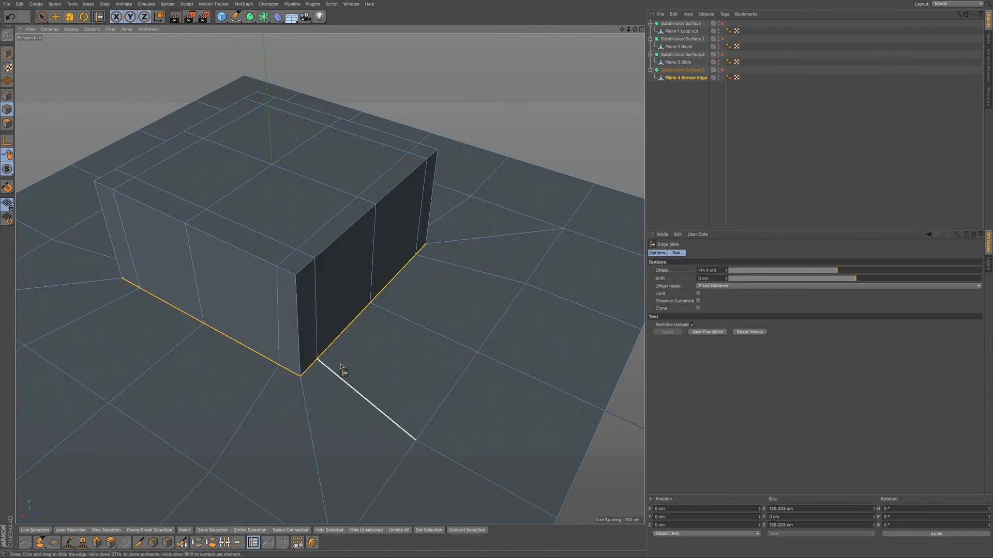
left_click_drag(353, 355, 366, 360)
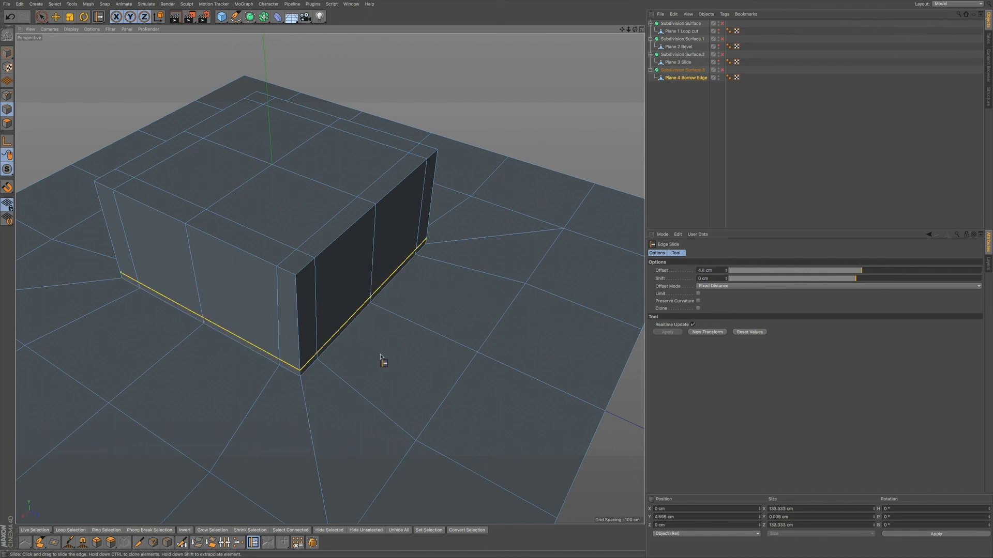
key("ctrl+z")
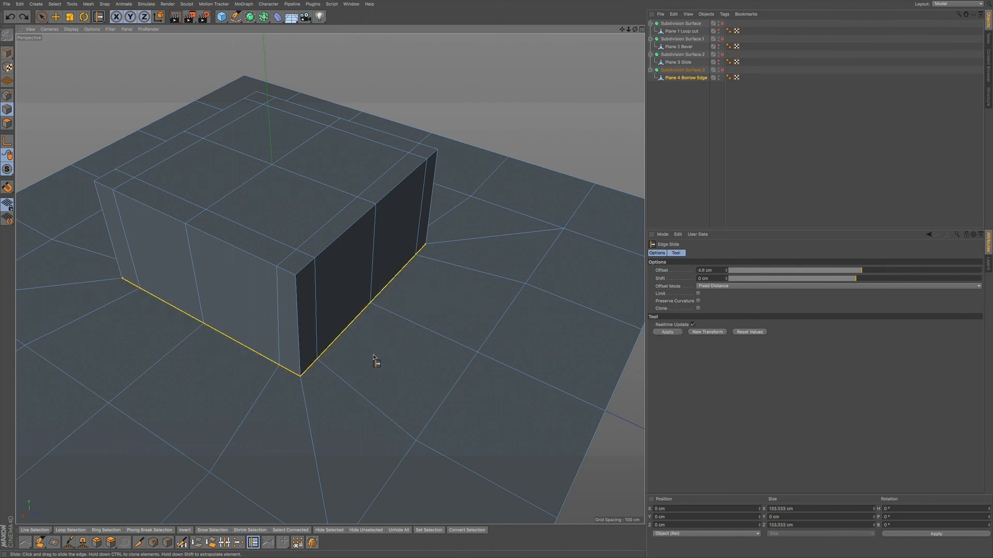
Step: Bevel the block's base edge loop in Chamfer mode with a fixed-distance offset of 3.4 cm and a subdivision of 1
key("m")
key("s")
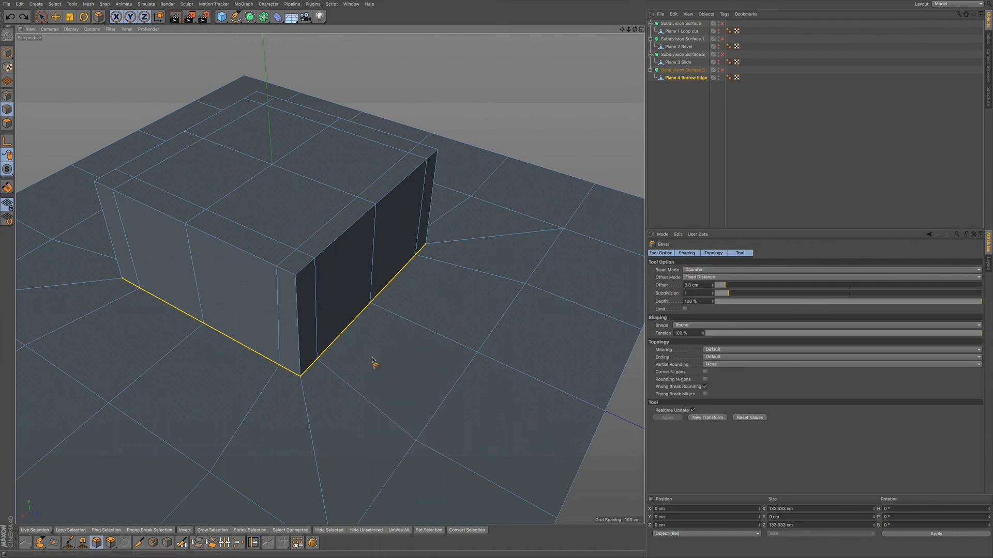
left_click_drag(362, 360, 371, 360)
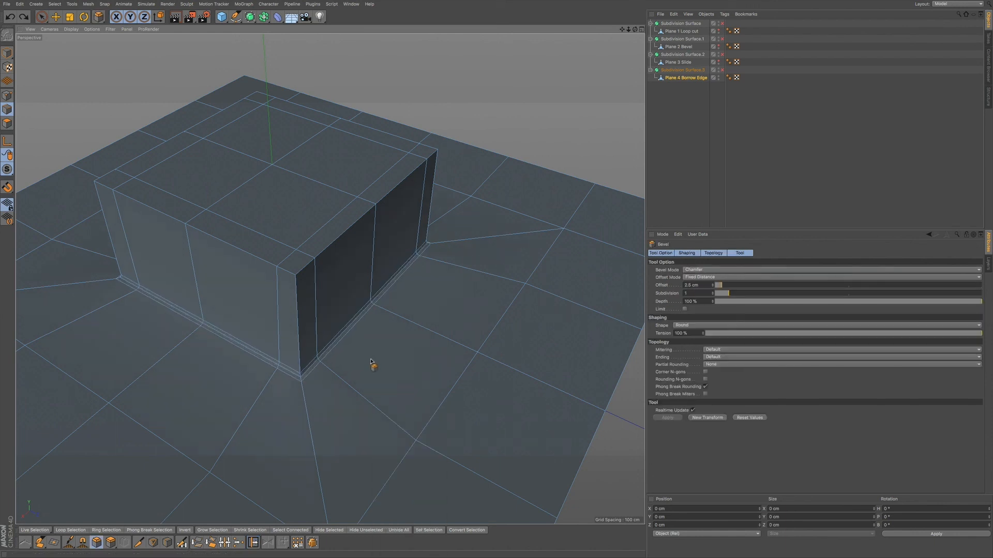
key("ctrl+shift+z")
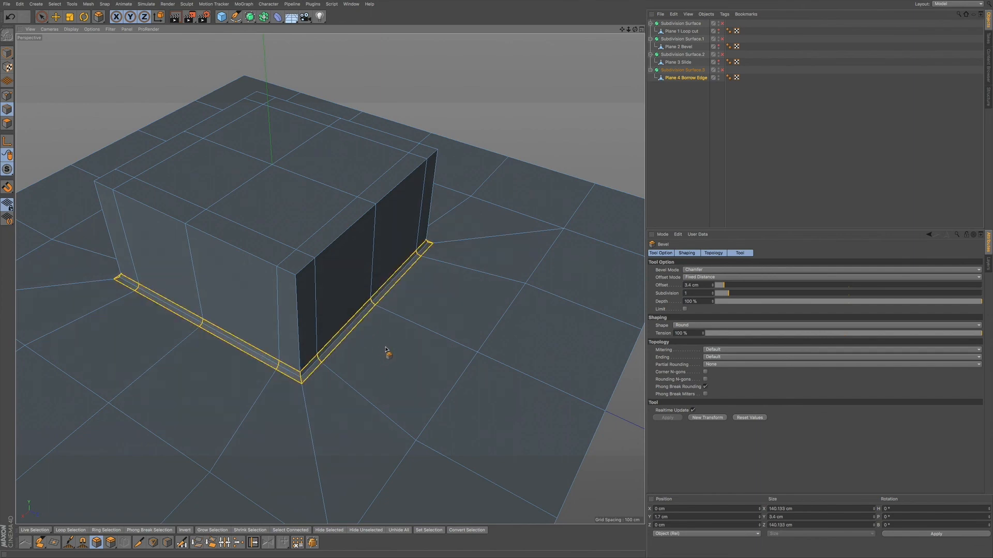
Step: Examine the beveled base edges and enable the Subdivision Surface containing Plane 4 Borrow Edge
mouse_move(385, 351)
left_mouse_down("alt")
mouse_move(324, 345)
mouse_move(370, 365)
left_mouse_up("alt")
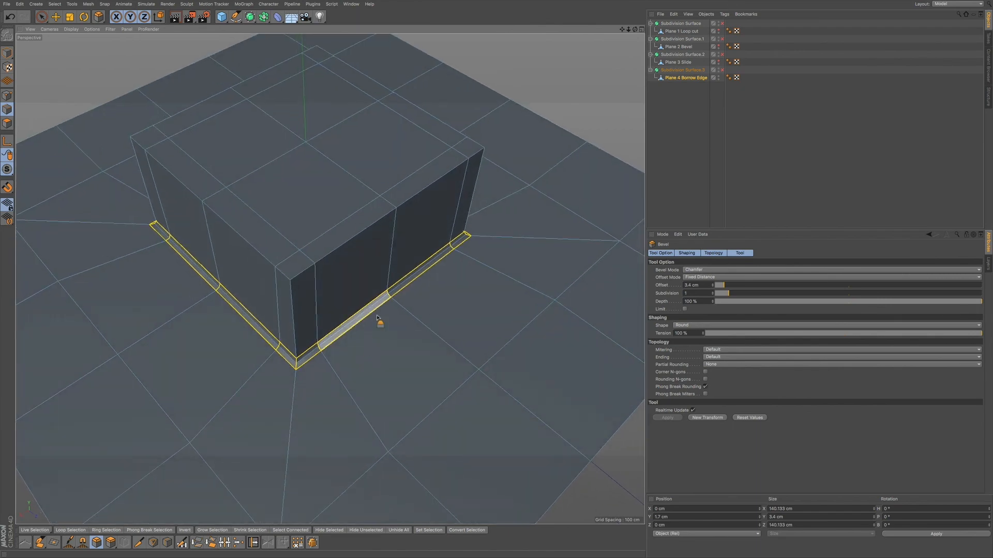
left_click_drag(313, 310, 336, 293, "alt")
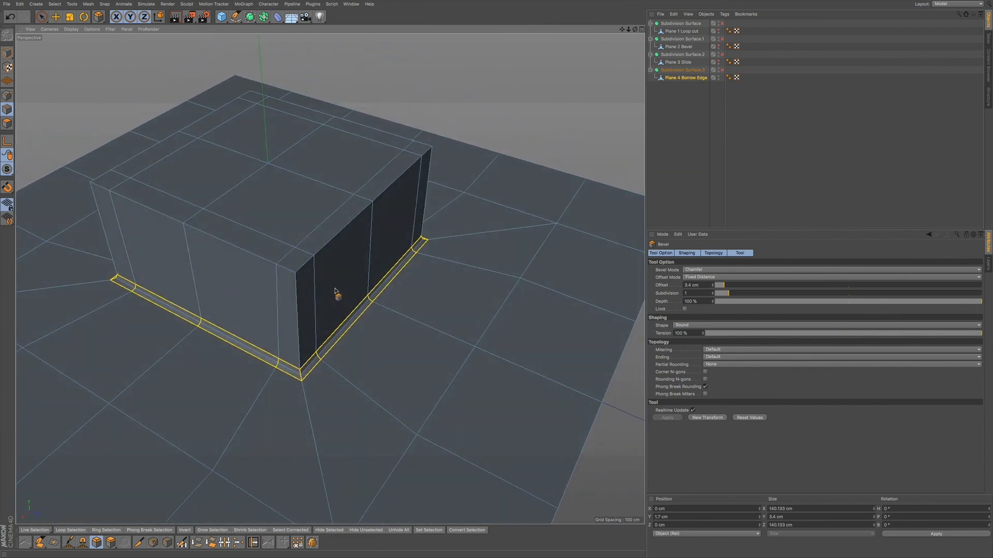
scroll(325, 310, "up", 3)
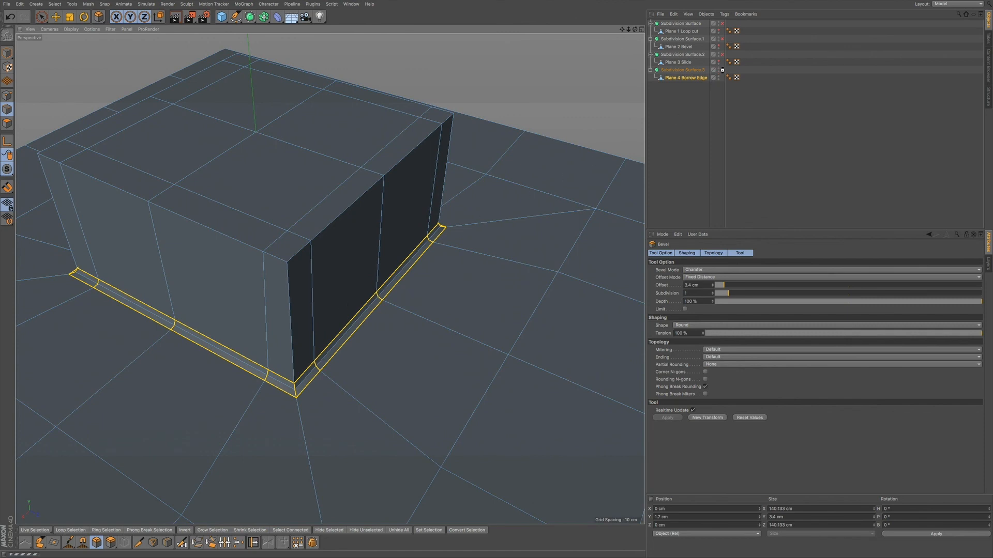
left_click(722, 69)
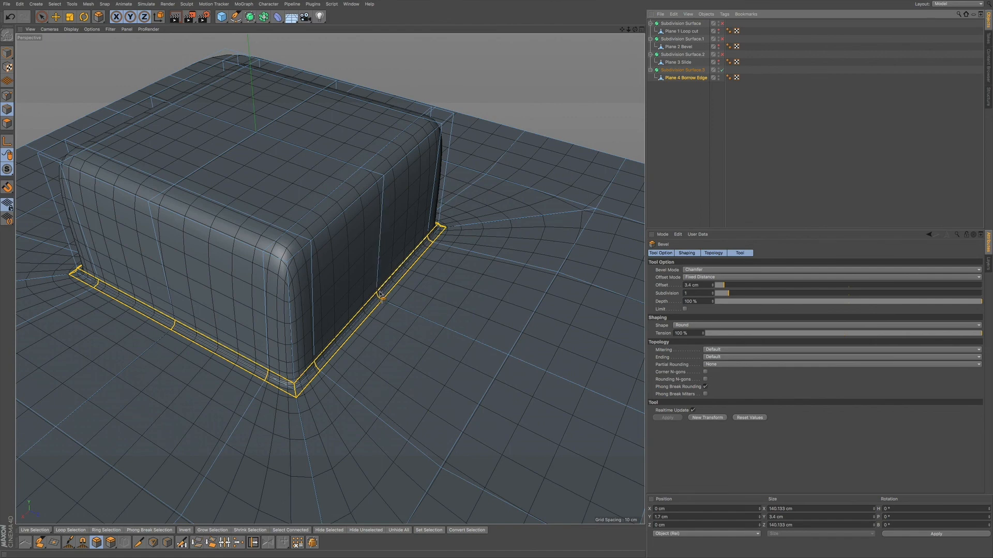
Step: Add a loop cut around the block's walls just below the top, at an offset of about 8%
key("k")
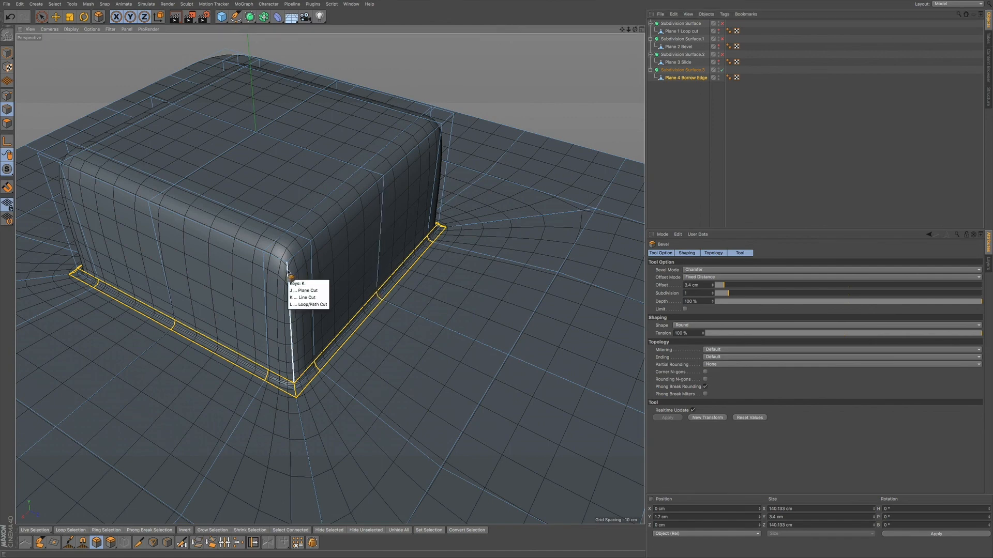
key("l")
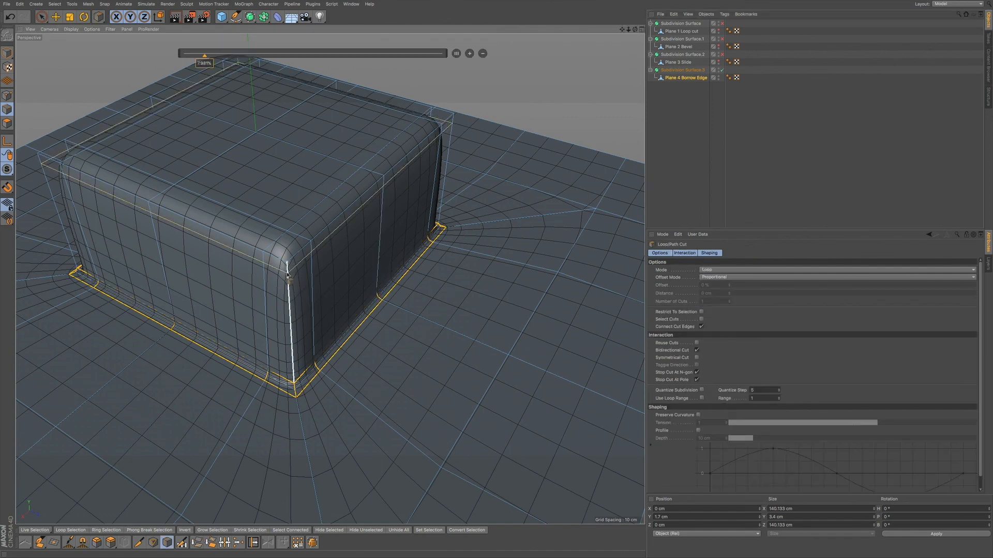
left_click(288, 278)
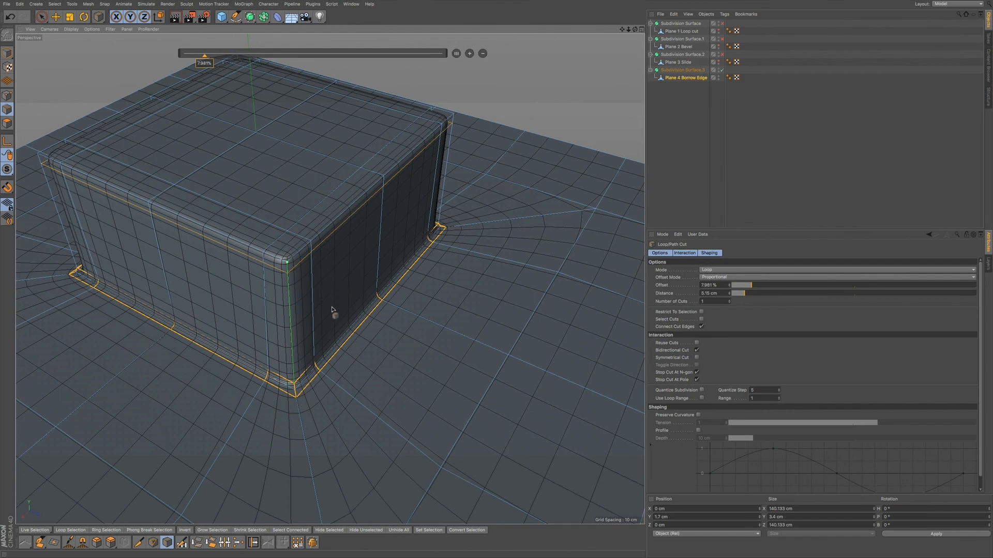
scroll(318, 313, "down", 2)
scroll(317, 312, "down", 3)
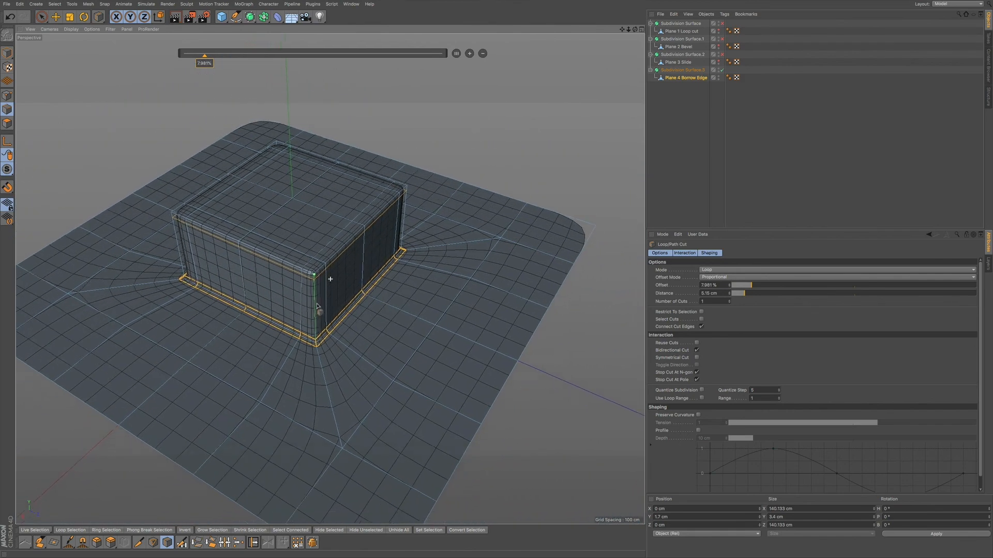
scroll(318, 307, "up", 1)
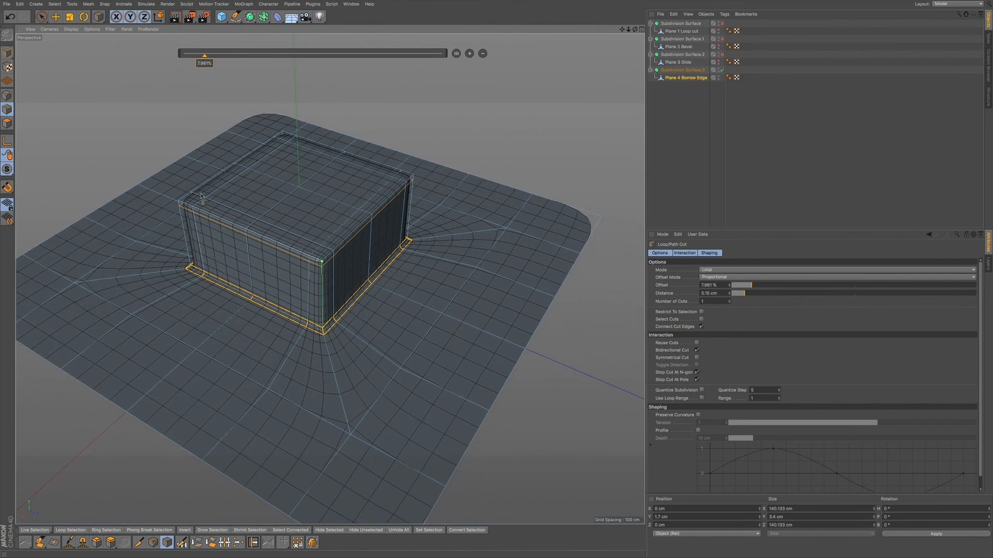
Step: Clear the edge selection, set the viewport to Gouraud shading without lines, and deselect all objects to view the clean smoothed block
key("space")
left_click(535, 143)
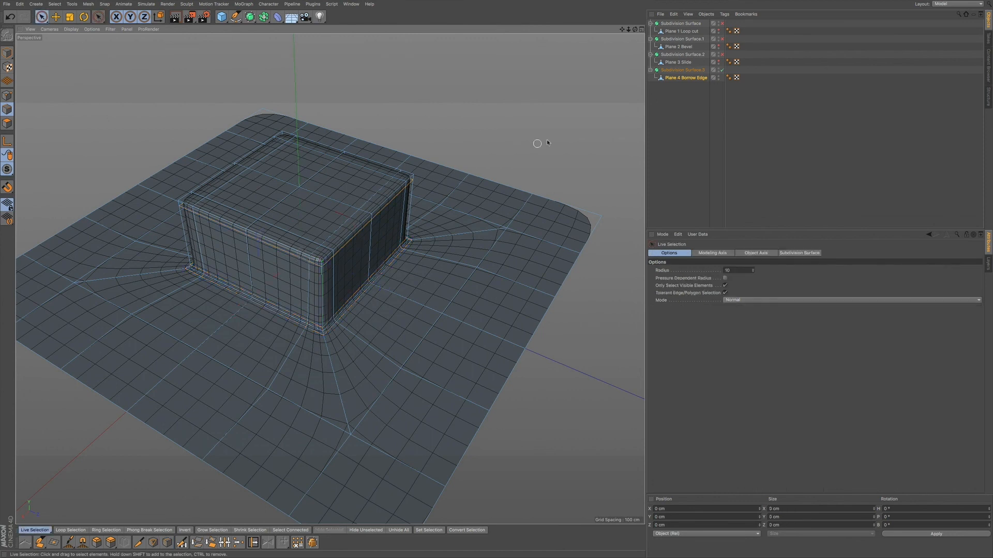
key("n")
key("a")
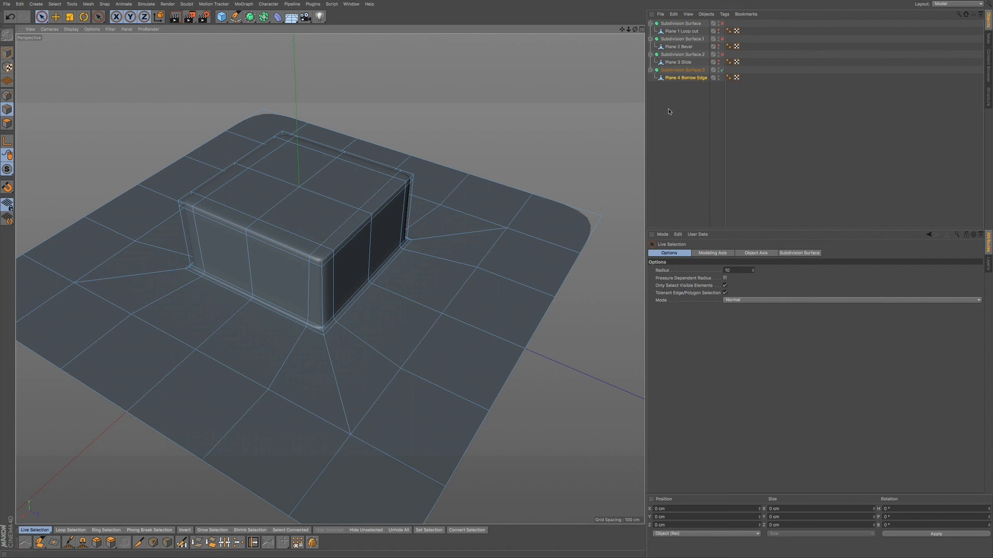
left_click(681, 69)
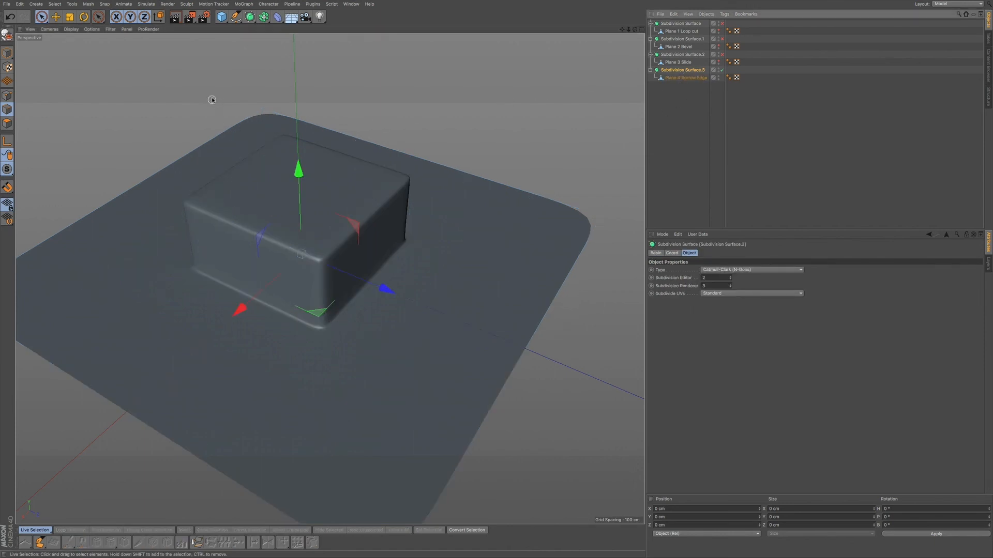
left_click(671, 107)
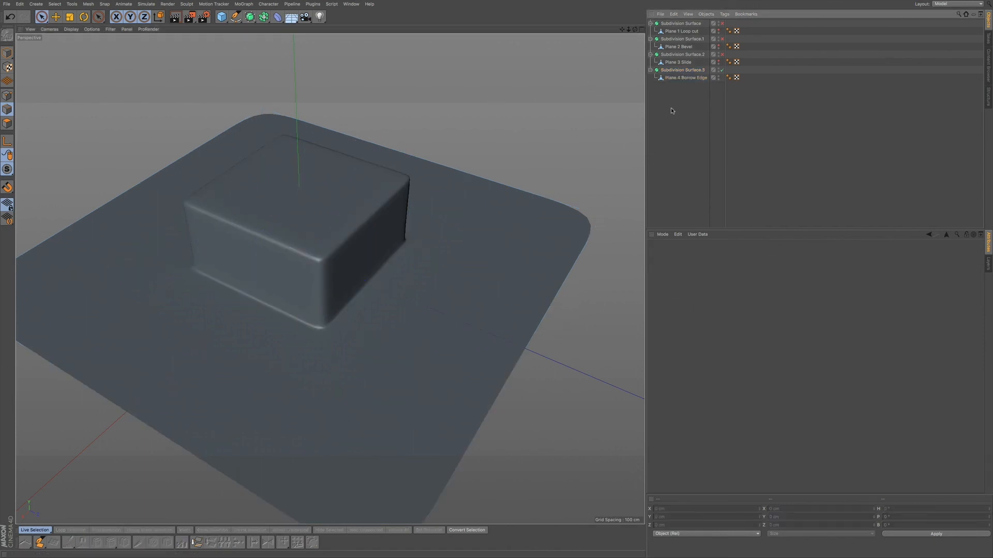